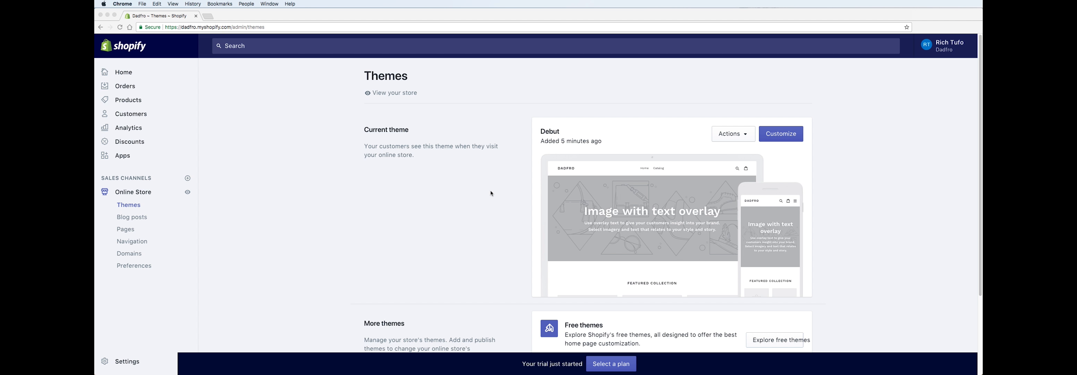
Add the free Supply theme in its Blue style to the store's themes.
{"action": "scroll", "coordinate": [492, 193], "scroll_direction": "down", "scroll_amount": 5}
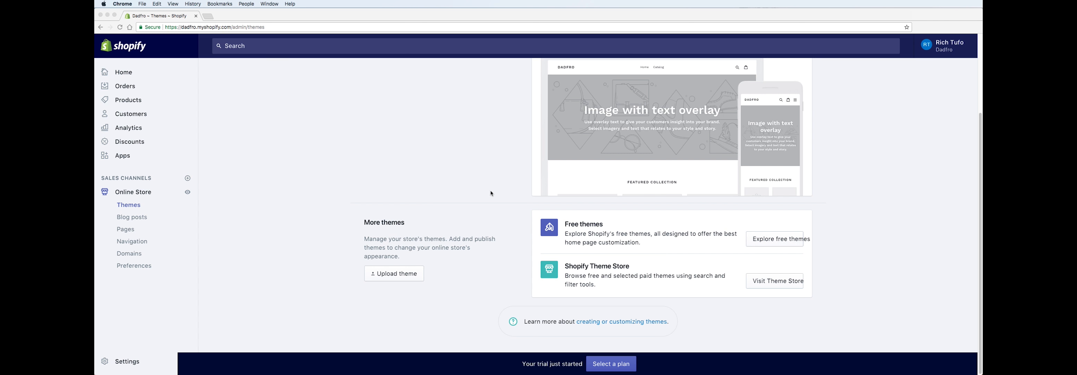
{"action": "scroll", "coordinate": [491, 193], "scroll_direction": "up", "scroll_amount": 5}
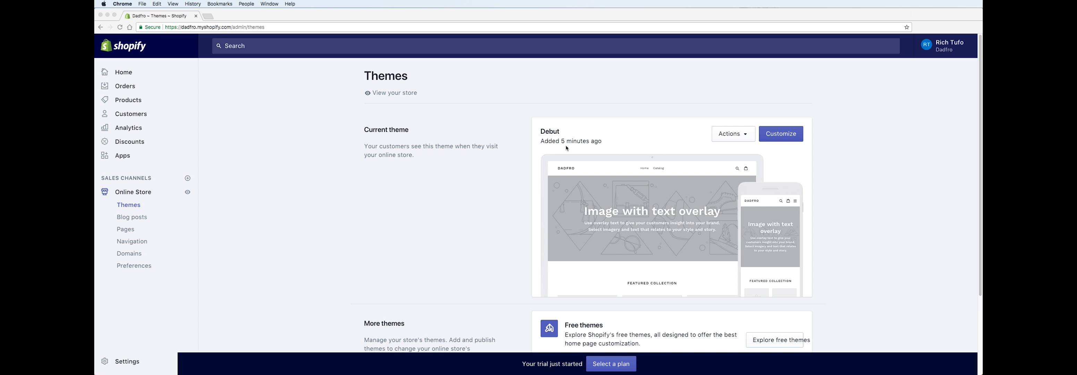
{"action": "scroll", "coordinate": [655, 199], "scroll_direction": "down", "scroll_amount": 5}
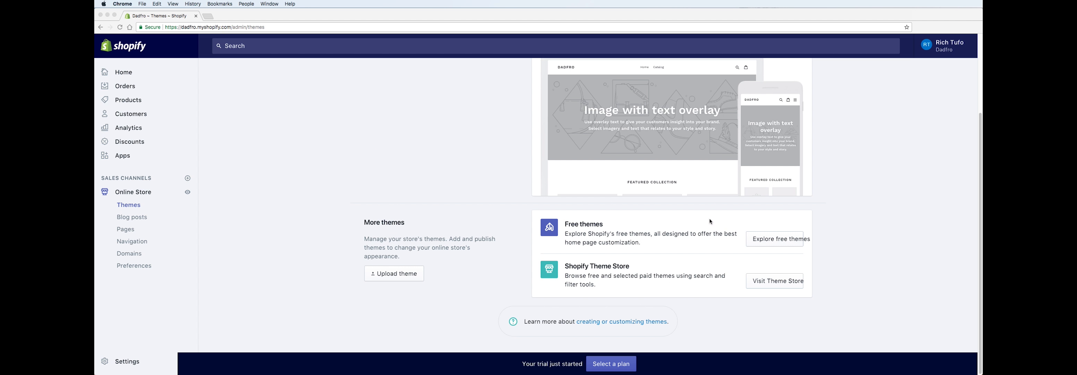
{"action": "left_click", "coordinate": [772, 241]}
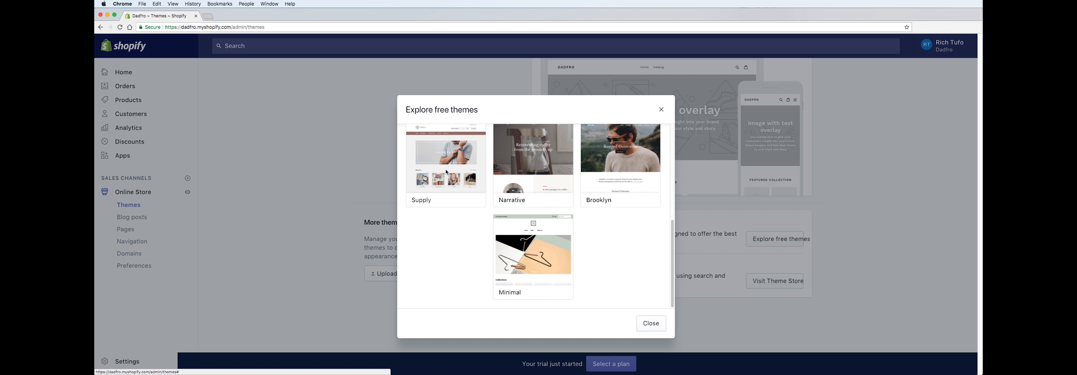
{"action": "left_click", "coordinate": [447, 172]}
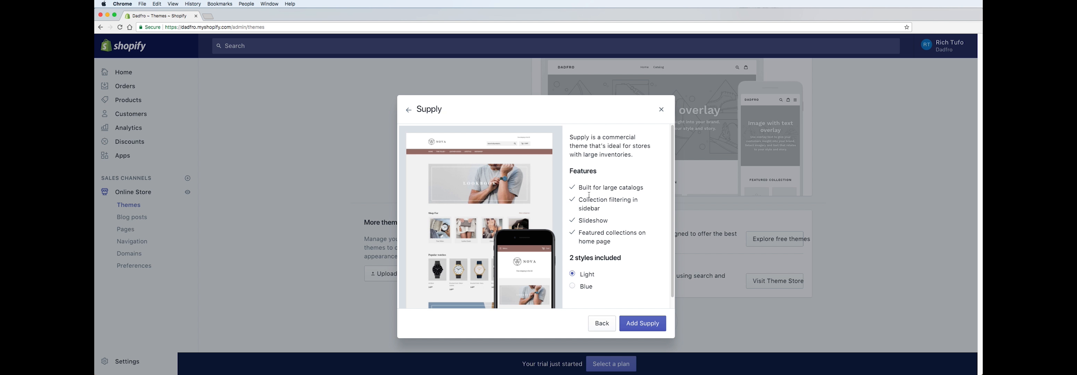
{"action": "left_click", "coordinate": [572, 286]}
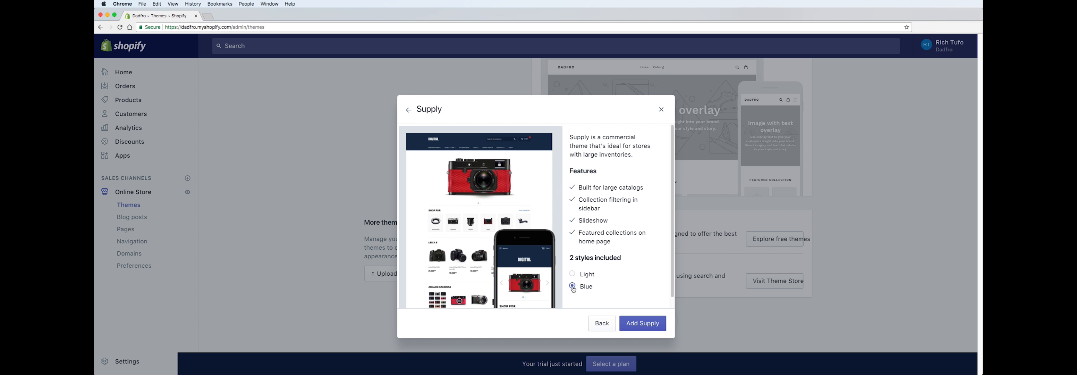
{"action": "left_click", "coordinate": [635, 324]}
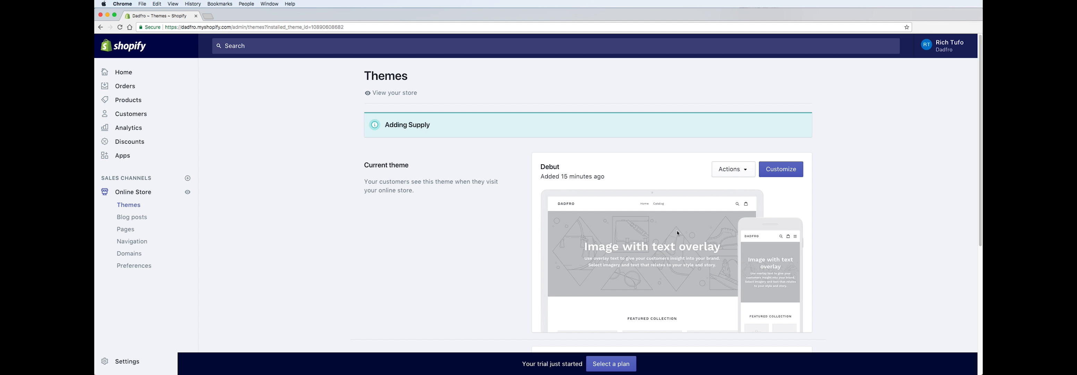
Publish the newly added Supply theme as the store's current theme.
{"action": "scroll", "coordinate": [677, 232], "scroll_direction": "down", "scroll_amount": 5}
{"action": "scroll", "coordinate": [677, 233], "scroll_direction": "up", "scroll_amount": 5}
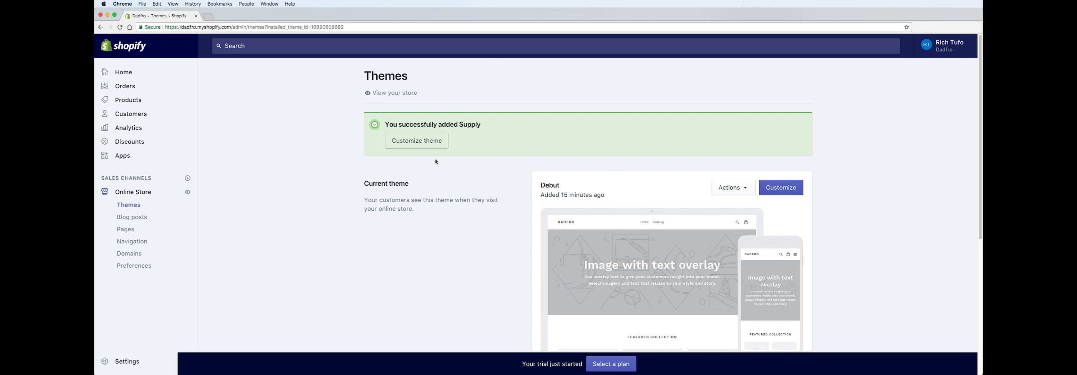
{"action": "scroll", "coordinate": [616, 212], "scroll_direction": "down", "scroll_amount": 5}
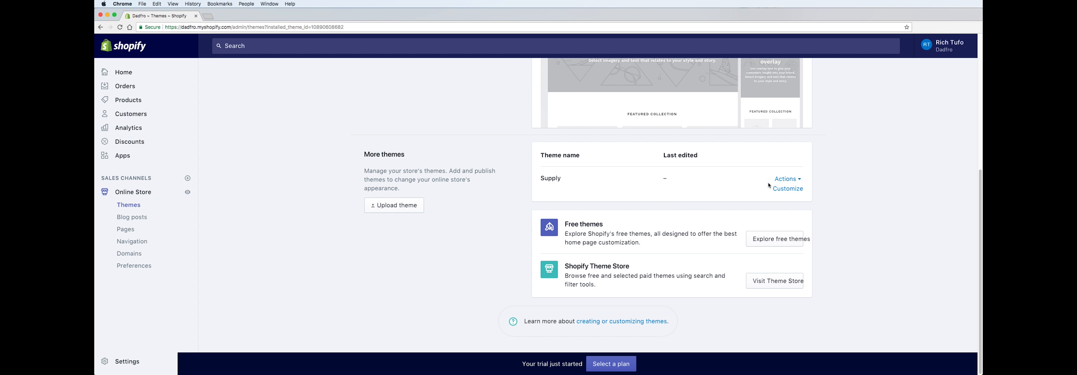
{"action": "left_click", "coordinate": [781, 180]}
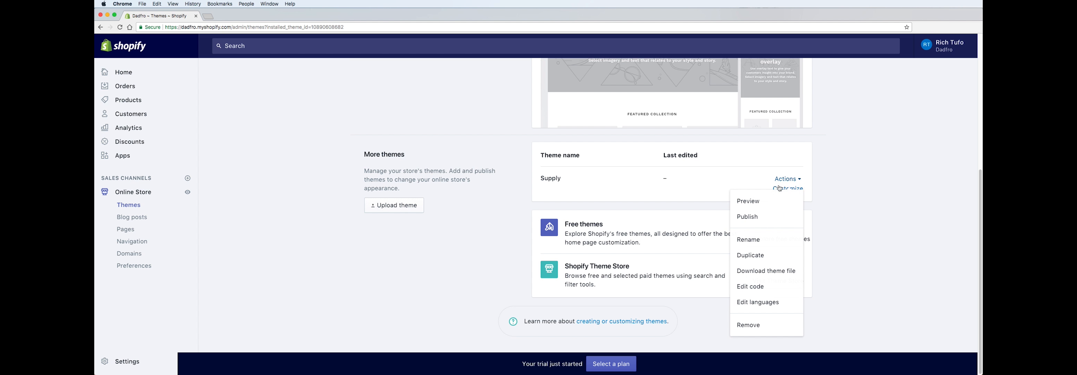
{"action": "left_click", "coordinate": [769, 216]}
{"action": "left_click", "coordinate": [631, 251]}
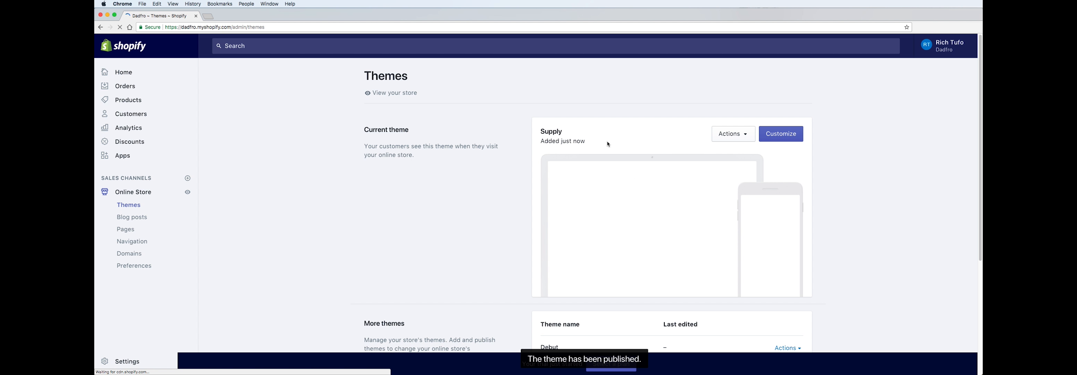
Open the Supply theme for customization and look over its general settings and sections.
{"action": "scroll", "coordinate": [608, 144], "scroll_direction": "down", "scroll_amount": 5}
{"action": "scroll", "coordinate": [598, 186], "scroll_direction": "up", "scroll_amount": 5}
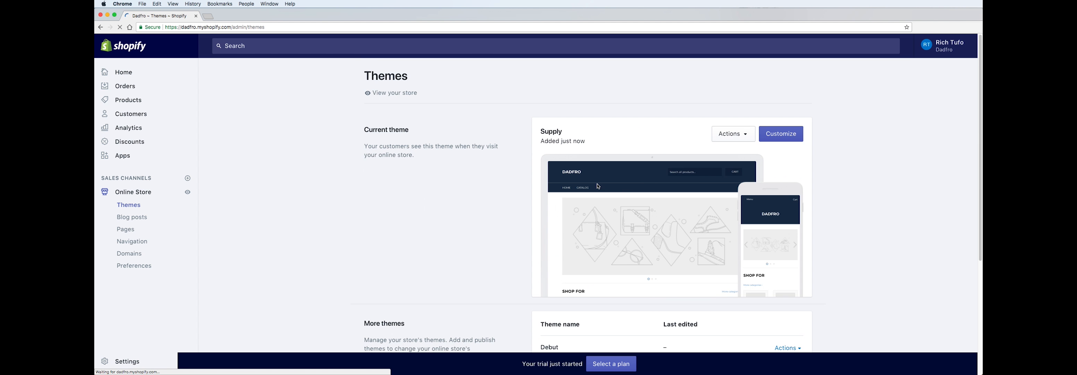
{"action": "left_click", "coordinate": [781, 135]}
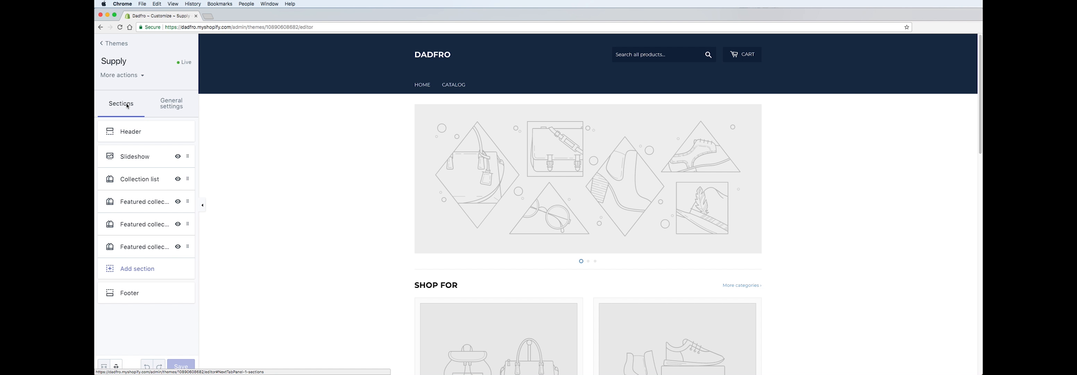
{"action": "left_click", "coordinate": [171, 105]}
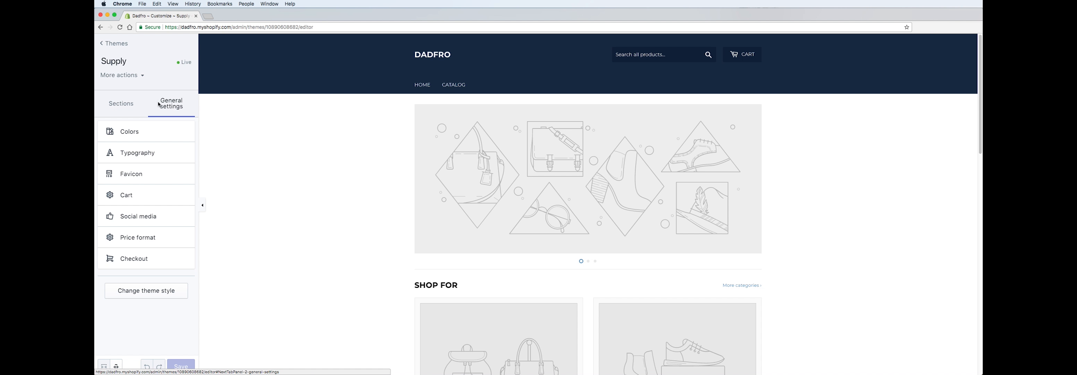
{"action": "left_click", "coordinate": [124, 106]}
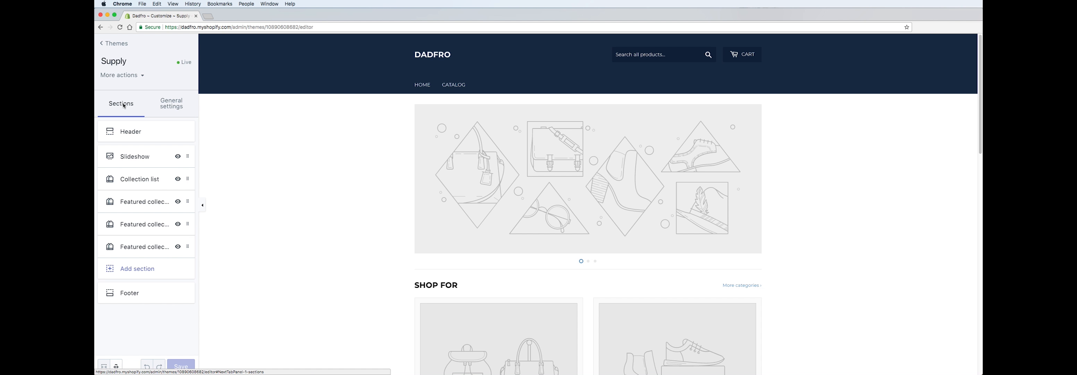
Upload Dadfro-logo-text.png as the header's custom logo and save the theme.
{"action": "left_click", "coordinate": [138, 132]}
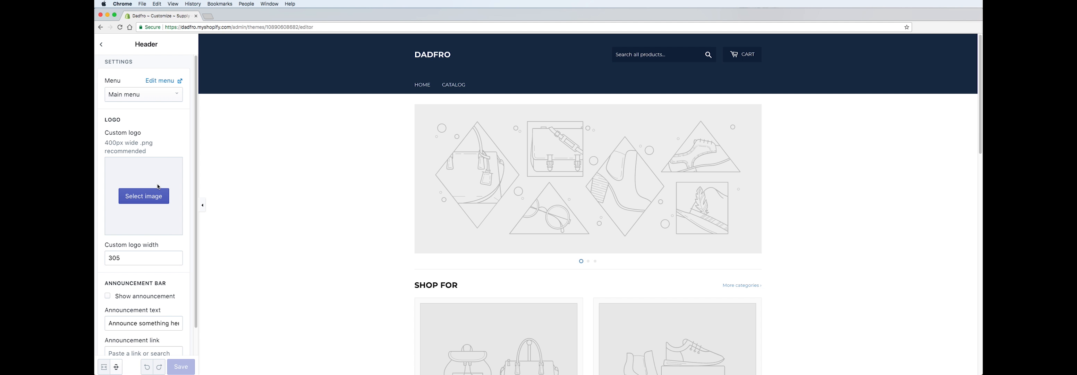
{"action": "left_click", "coordinate": [146, 196]}
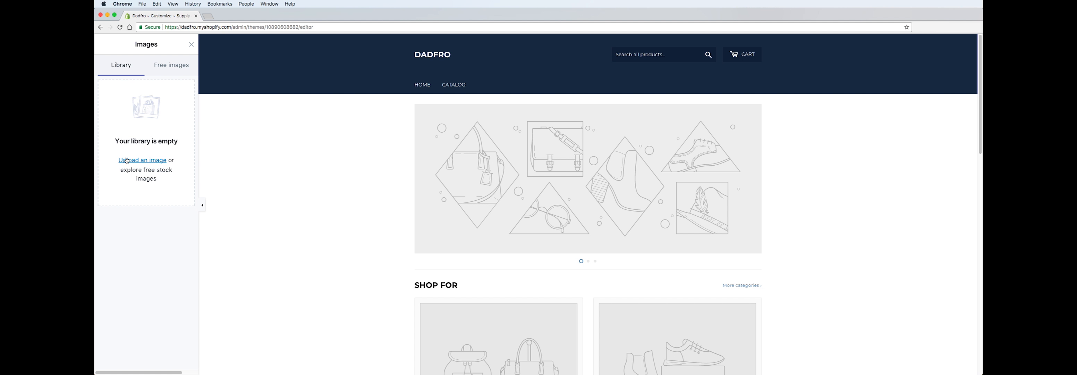
{"action": "left_click", "coordinate": [127, 161]}
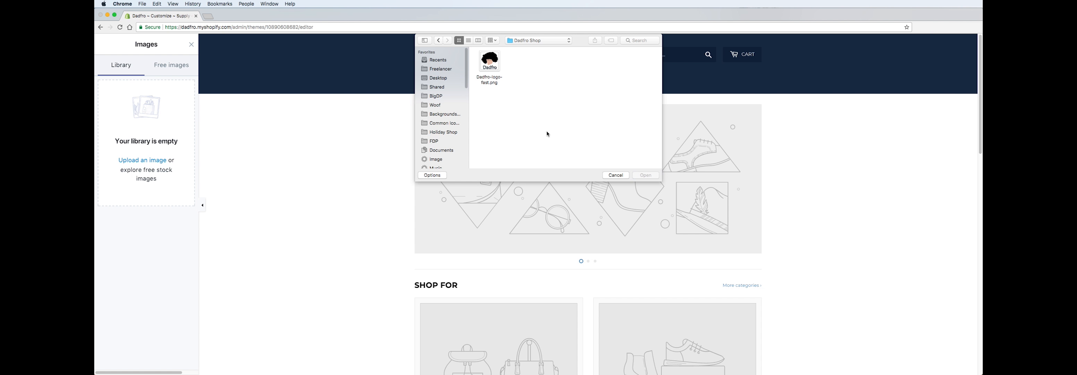
{"action": "left_click", "coordinate": [490, 63]}
{"action": "left_click", "coordinate": [646, 175]}
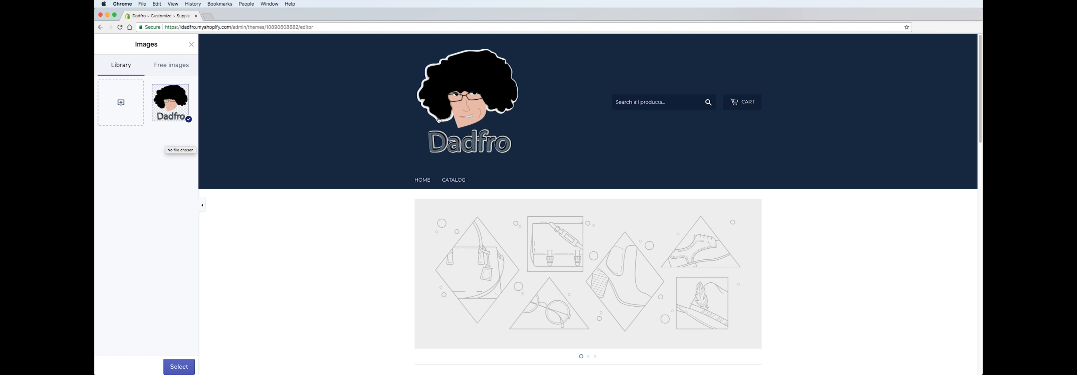
{"action": "left_click", "coordinate": [180, 366]}
{"action": "left_click", "coordinate": [183, 366]}
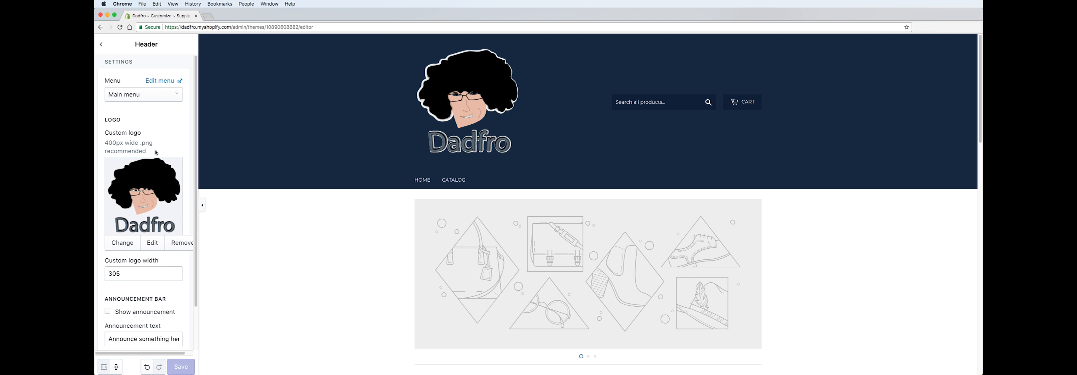
Set the header's custom logo width to 150.
{"action": "scroll", "coordinate": [139, 158], "scroll_direction": "down", "scroll_amount": 2}
{"action": "scroll", "coordinate": [139, 158], "scroll_direction": "up", "scroll_amount": 2}
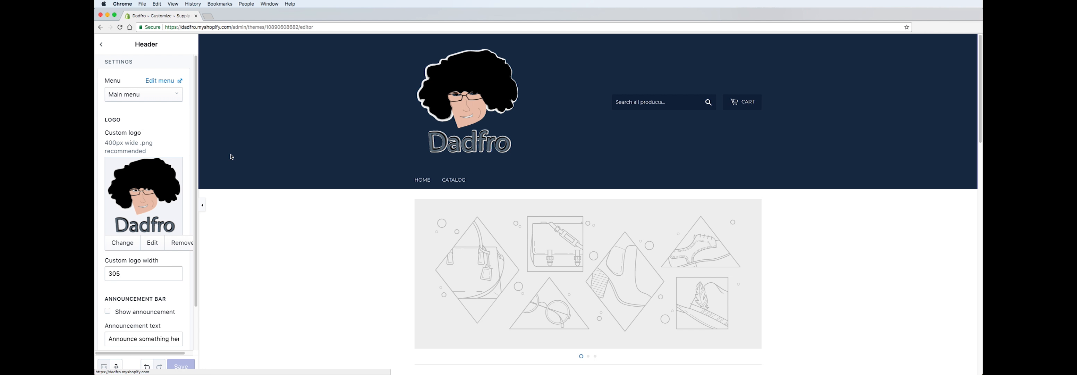
{"action": "scroll", "coordinate": [162, 190], "scroll_direction": "down", "scroll_amount": 2}
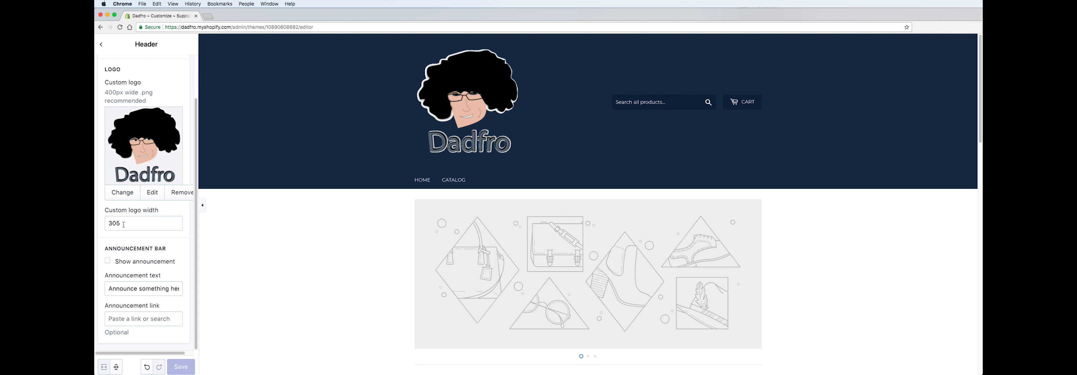
{"action": "left_click_drag", "start_coordinate": [124, 225], "coordinate": [100, 225]}
{"action": "type", "text": "150"}
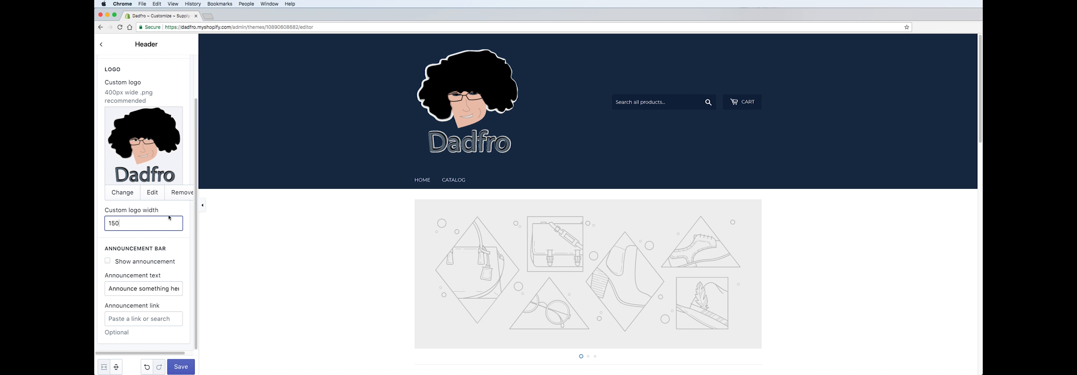
{"action": "key", "text": "Tab"}
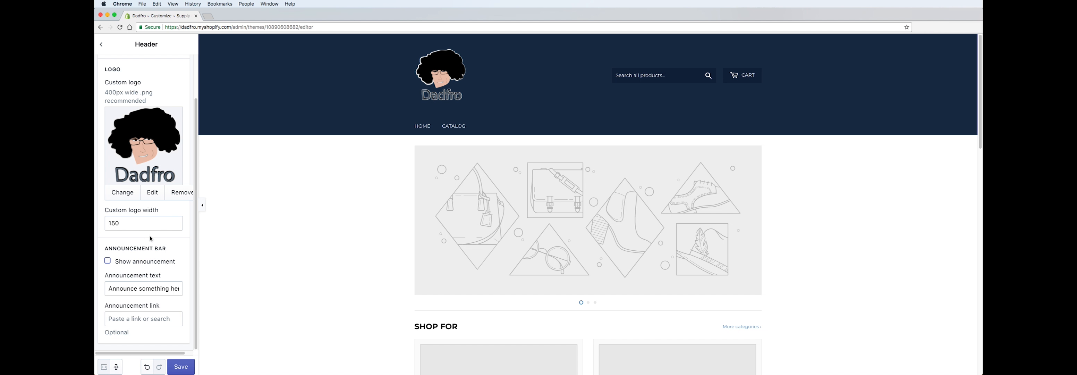
Switch the header's announcement bar on and off again to preview it.
{"action": "left_click", "coordinate": [108, 261]}
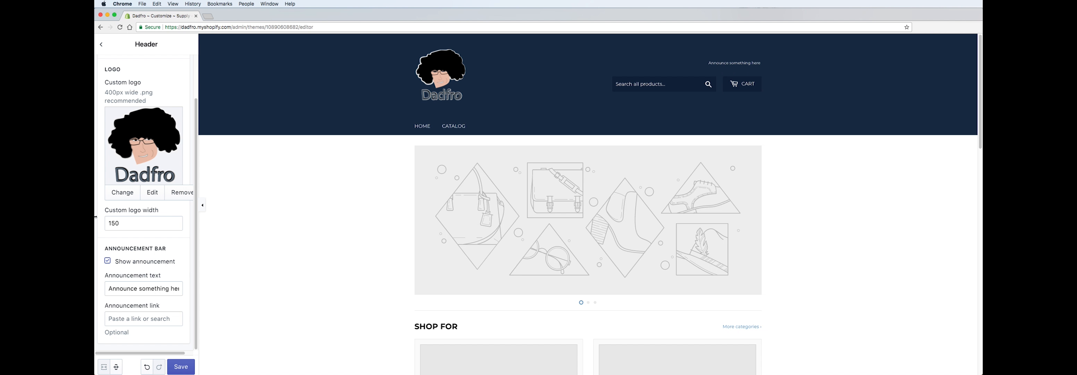
{"action": "left_click", "coordinate": [108, 261]}
{"action": "left_click", "coordinate": [108, 261]}
{"action": "left_click", "coordinate": [108, 262]}
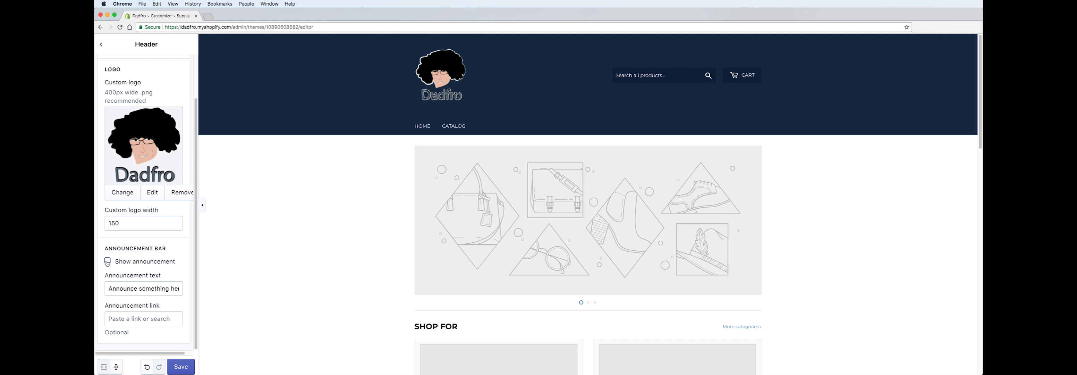
Save the header changes and return to the list of theme sections.
{"action": "left_click", "coordinate": [186, 367]}
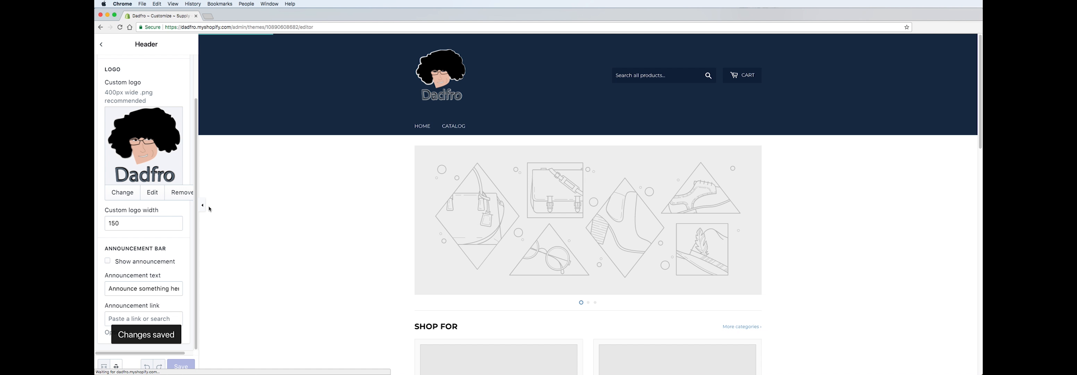
{"action": "scroll", "coordinate": [146, 167], "scroll_direction": "up", "scroll_amount": 2}
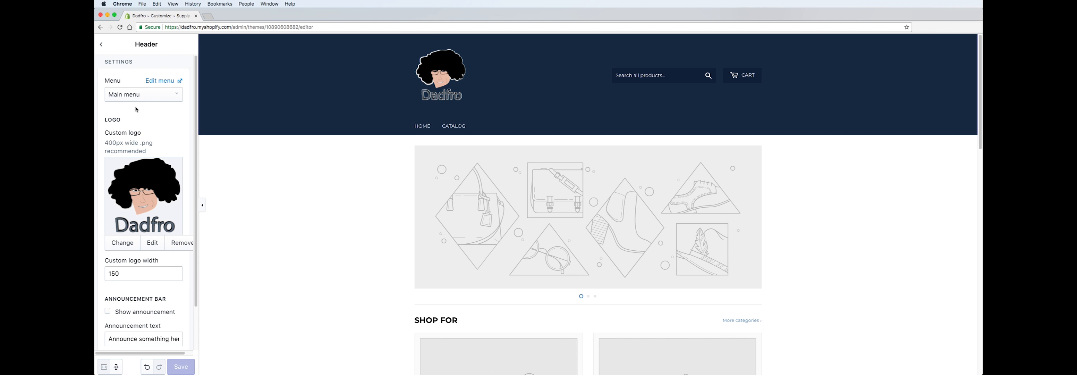
{"action": "left_click", "coordinate": [101, 45]}
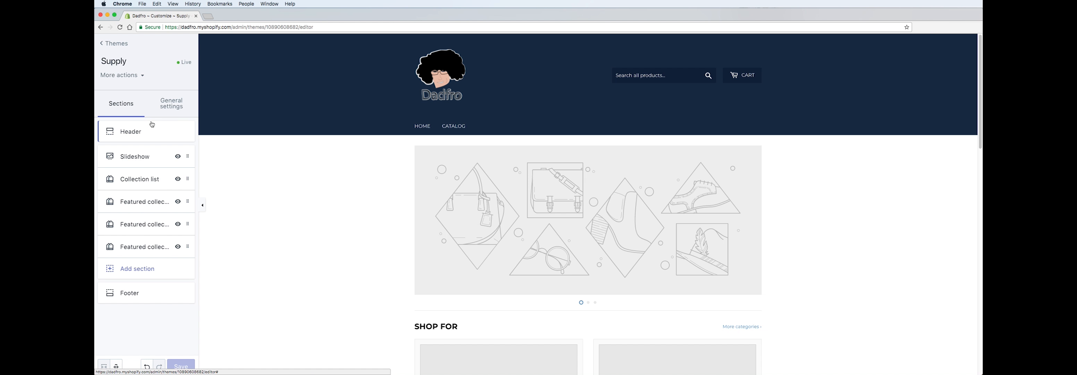
Change the header background in the theme's color settings to a light grayish blue.
{"action": "left_click", "coordinate": [172, 107]}
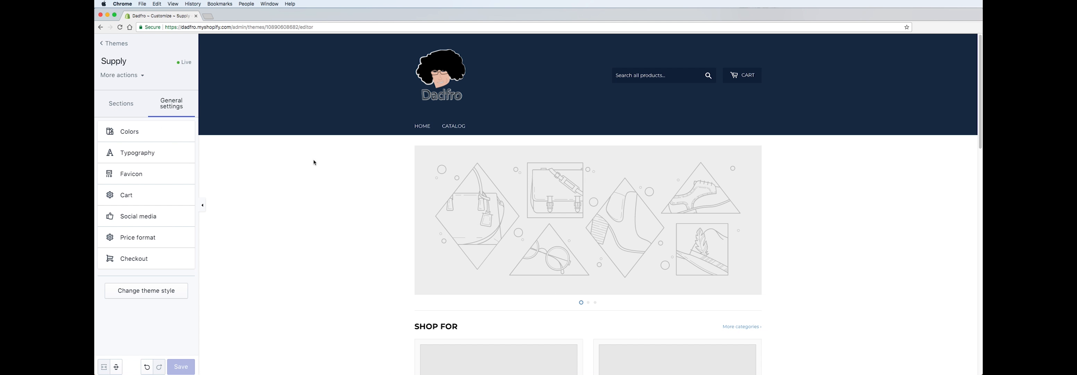
{"action": "left_click", "coordinate": [136, 133]}
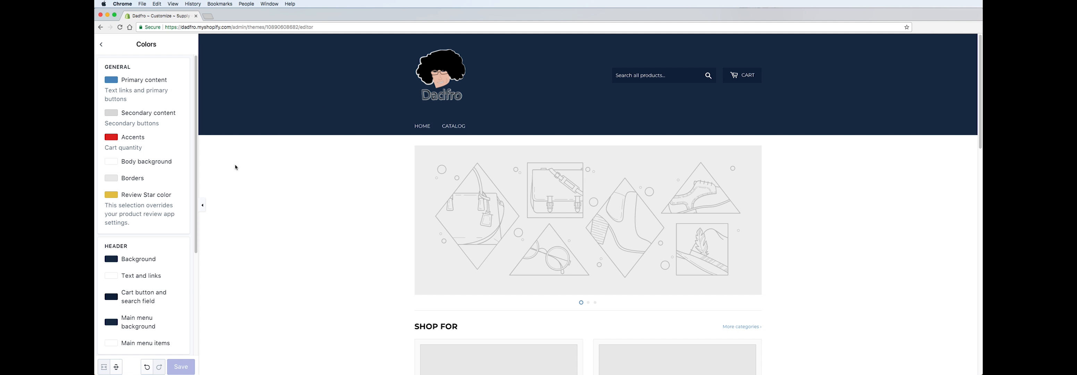
{"action": "left_click", "coordinate": [113, 260]}
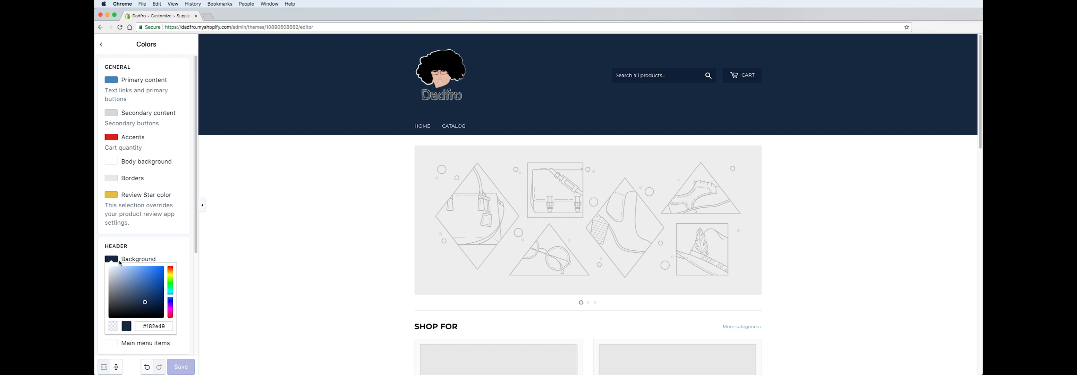
{"action": "left_click", "coordinate": [119, 264]}
{"action": "left_click", "coordinate": [116, 262]}
{"action": "left_click", "coordinate": [142, 300]}
{"action": "mouse_move", "coordinate": [142, 301]}
{"action": "left_mouse_down"}
{"action": "mouse_move", "coordinate": [121, 277]}
{"action": "mouse_move", "coordinate": [142, 276]}
{"action": "mouse_move", "coordinate": [124, 287]}
{"action": "mouse_move", "coordinate": [155, 309]}
{"action": "mouse_move", "coordinate": [159, 289]}
{"action": "left_mouse_up"}
{"action": "left_click_drag", "start_coordinate": [142, 282], "coordinate": [120, 281]}
Change the header's cart button and search field color to white, #ffffff.
{"action": "scroll", "coordinate": [120, 281], "scroll_direction": "down", "scroll_amount": 3}
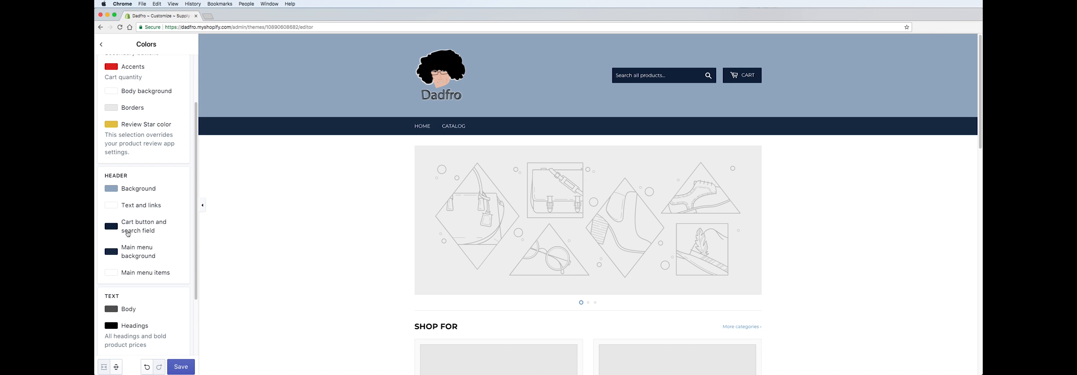
{"action": "left_click", "coordinate": [113, 227]}
{"action": "mouse_move", "coordinate": [135, 249]}
{"action": "left_mouse_down"}
{"action": "mouse_move", "coordinate": [128, 254]}
{"action": "mouse_move", "coordinate": [142, 252]}
{"action": "left_mouse_up"}
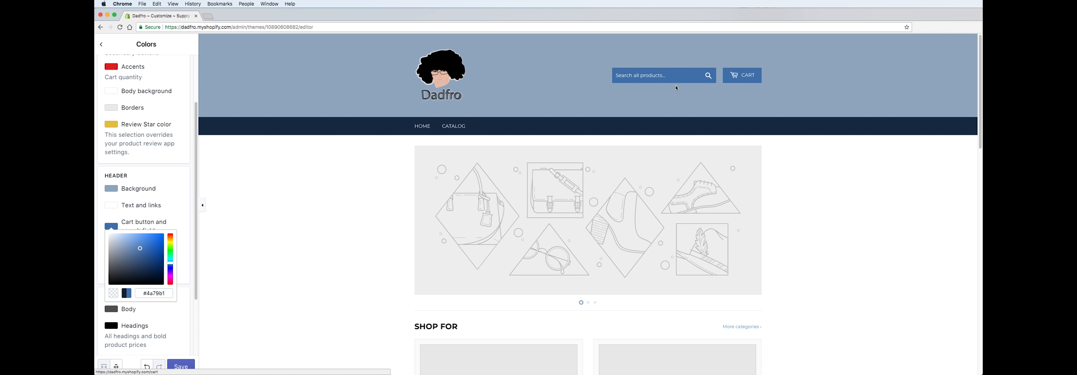
{"action": "left_click_drag", "start_coordinate": [141, 251], "coordinate": [105, 231]}
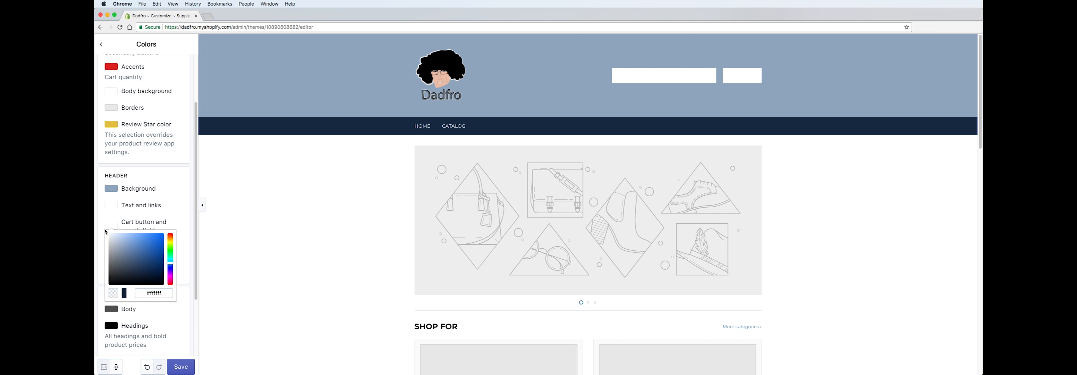
Set the header's text and links color to black, #000000.
{"action": "left_click", "coordinate": [105, 231]}
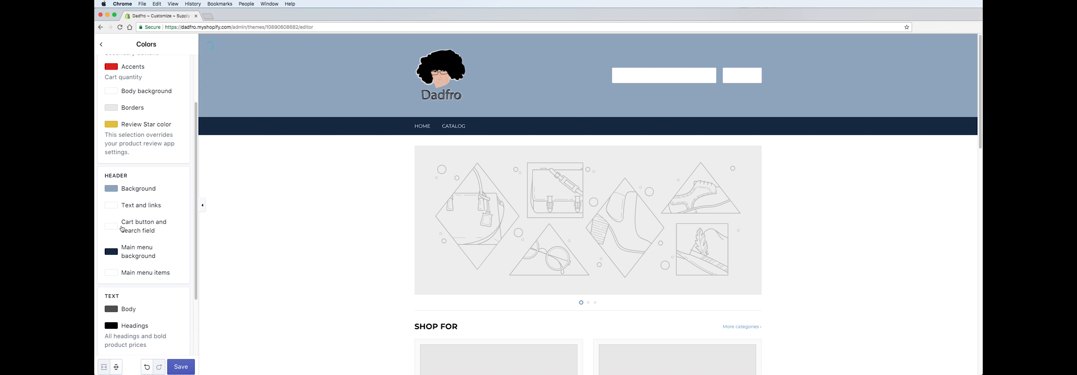
{"action": "left_click", "coordinate": [115, 207]}
{"action": "mouse_move", "coordinate": [134, 231]}
{"action": "left_mouse_down"}
{"action": "mouse_move", "coordinate": [165, 216]}
{"action": "mouse_move", "coordinate": [110, 266]}
{"action": "left_mouse_up"}
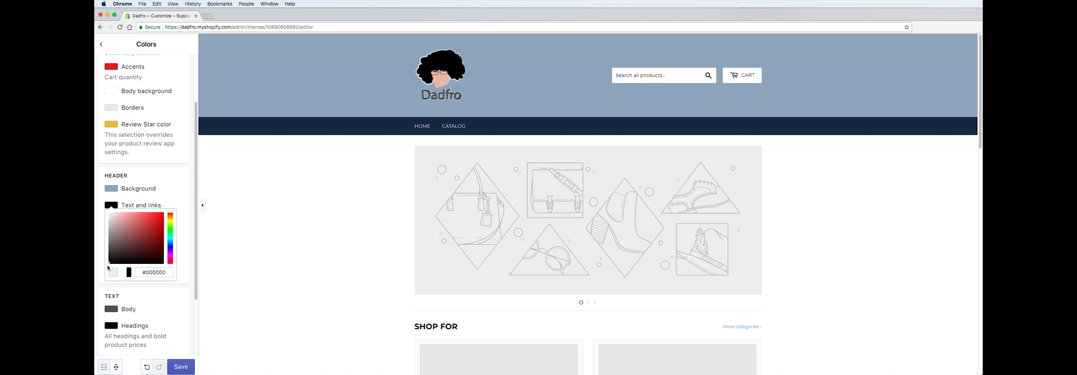
{"action": "left_click", "coordinate": [176, 186]}
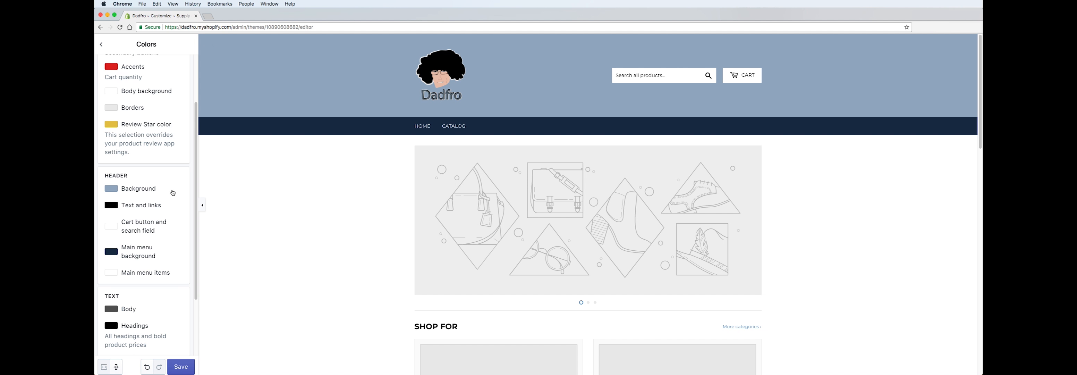
Change the main menu background to a medium dark blue, #2b5283, and the header background to white, #ffffff.
{"action": "left_click", "coordinate": [111, 251]}
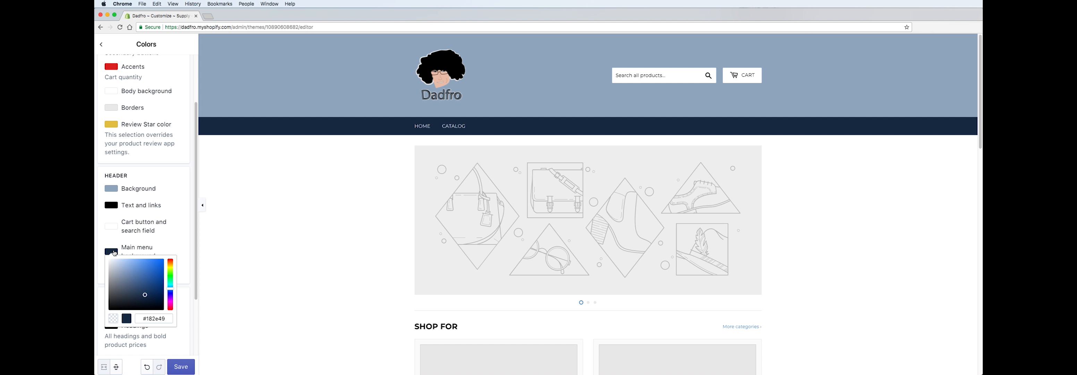
{"action": "left_click_drag", "start_coordinate": [127, 273], "coordinate": [146, 283]}
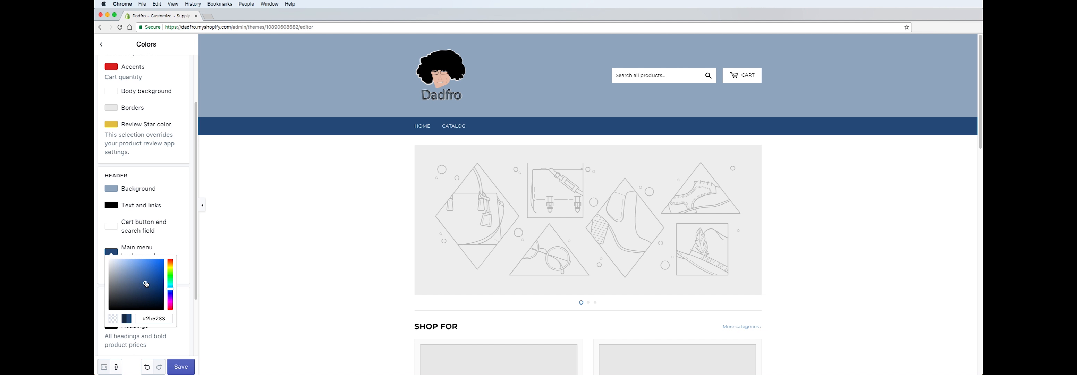
{"action": "left_click", "coordinate": [114, 189]}
{"action": "left_click_drag", "start_coordinate": [122, 210], "coordinate": [111, 196]}
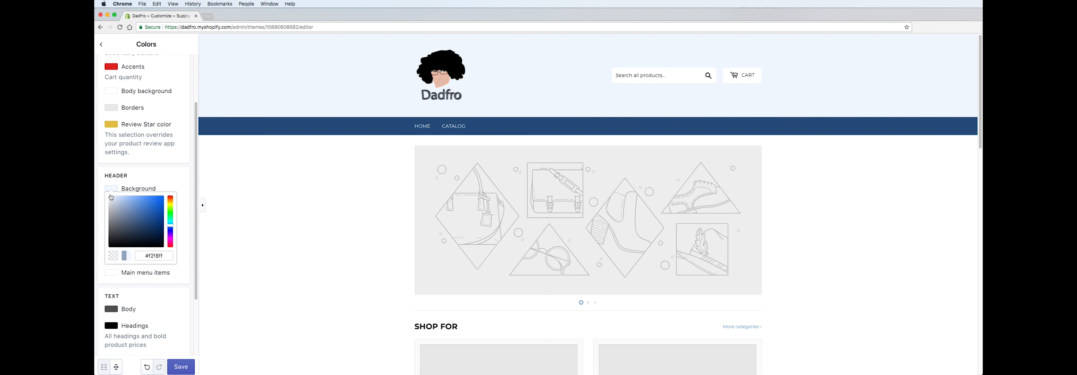
{"action": "left_click", "coordinate": [108, 198]}
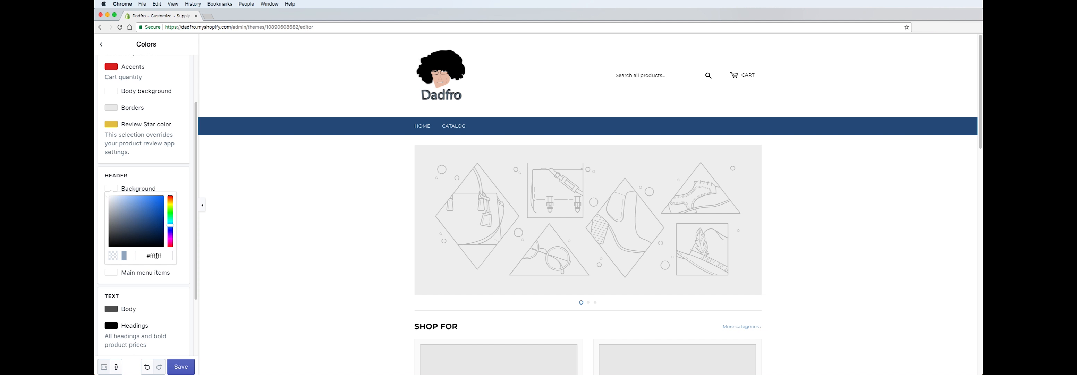
{"action": "left_click", "coordinate": [179, 180]}
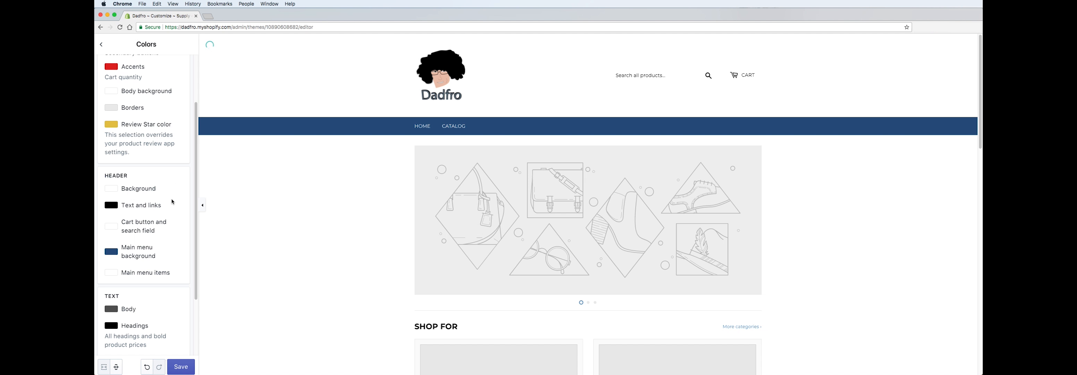
Try other shades for the main menu items, return them to white, #ffffff, and check the cart button and search field color.
{"action": "left_click", "coordinate": [111, 273]}
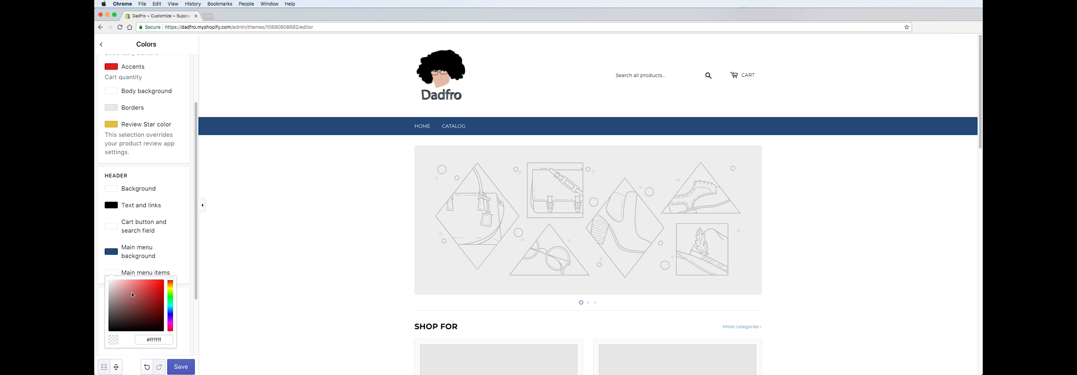
{"action": "left_click_drag", "start_coordinate": [133, 294], "coordinate": [107, 279]}
{"action": "left_click", "coordinate": [166, 235]}
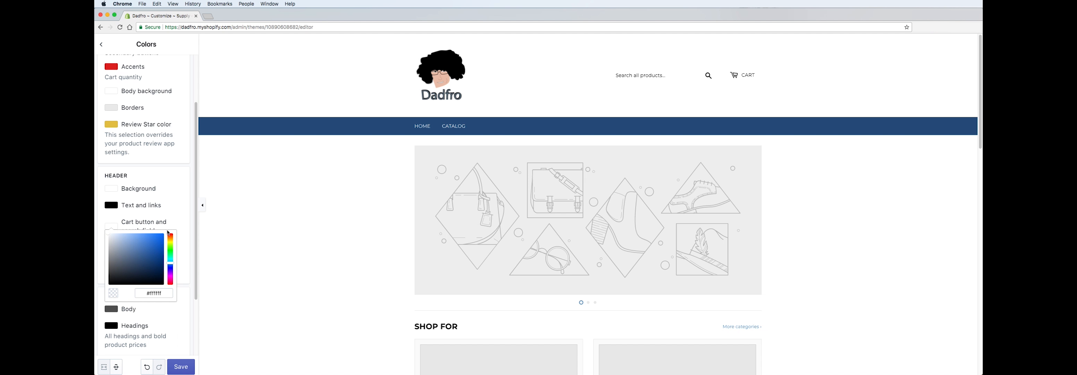
{"action": "left_click", "coordinate": [175, 188]}
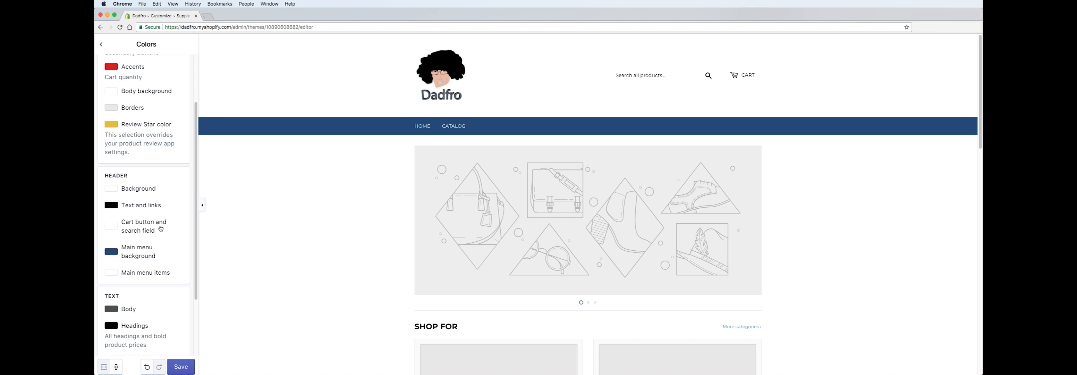
Set the body text color to black, #000000, and preview it on the storefront page.
{"action": "scroll", "coordinate": [161, 228], "scroll_direction": "down", "scroll_amount": 3}
{"action": "left_click", "coordinate": [117, 228]}
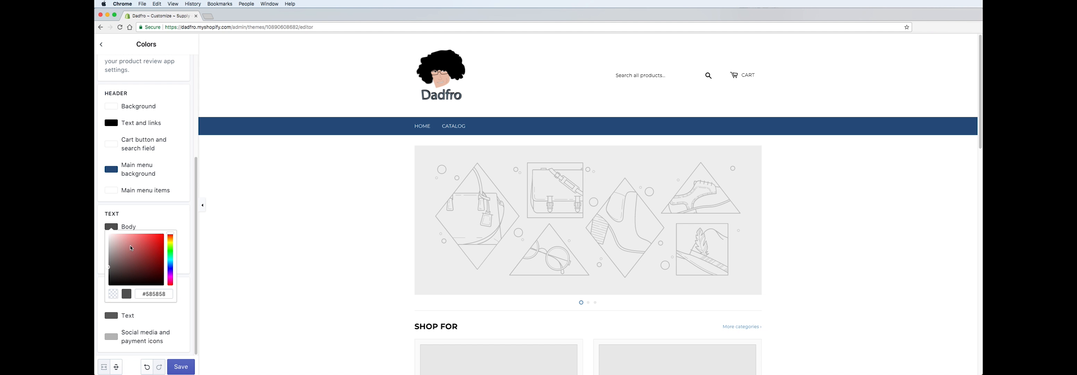
{"action": "left_click_drag", "start_coordinate": [118, 279], "coordinate": [377, 218]}
{"action": "left_click_drag", "start_coordinate": [155, 249], "coordinate": [118, 286]}
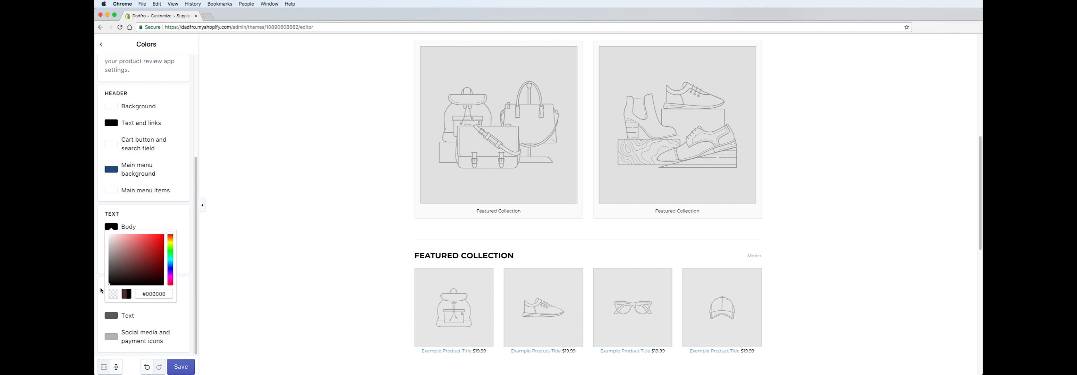
{"action": "left_click", "coordinate": [271, 250]}
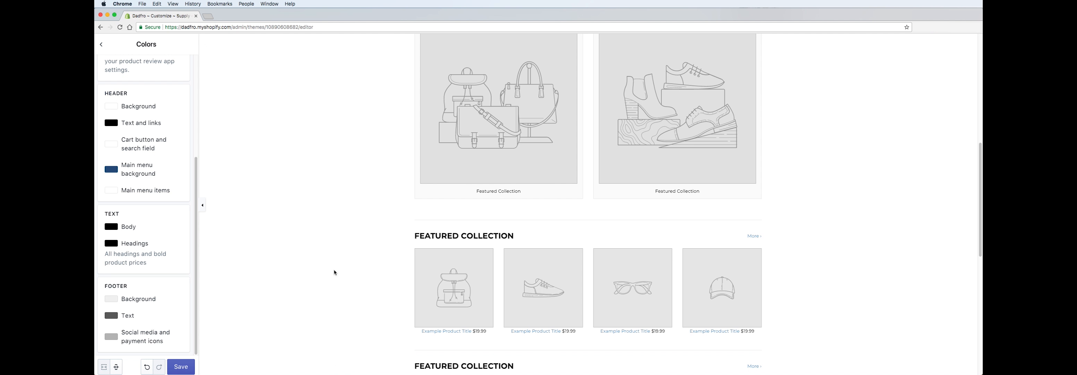
Change the body text color to a light gray, #bbb4b4.
{"action": "left_click", "coordinate": [116, 229]}
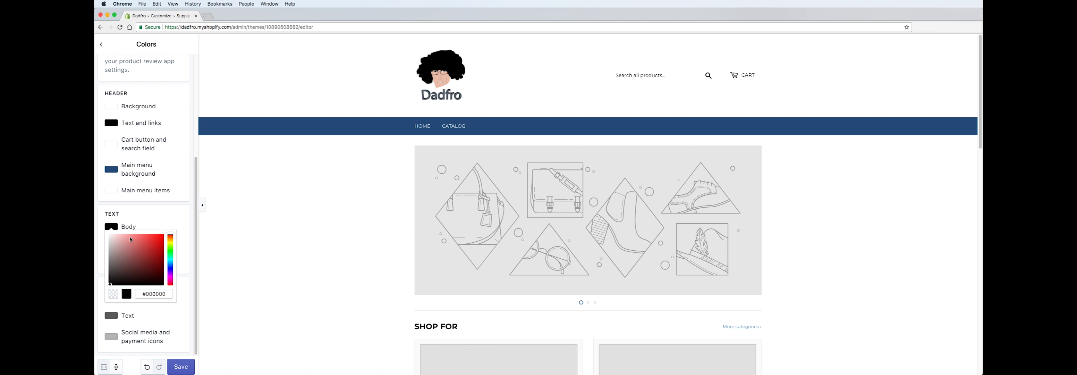
{"action": "left_click", "coordinate": [151, 252]}
{"action": "scroll", "coordinate": [327, 234], "scroll_direction": "down", "scroll_amount": 15}
{"action": "left_click_drag", "start_coordinate": [152, 251], "coordinate": [111, 249]}
{"action": "scroll", "coordinate": [544, 202], "scroll_direction": "up", "scroll_amount": 9}
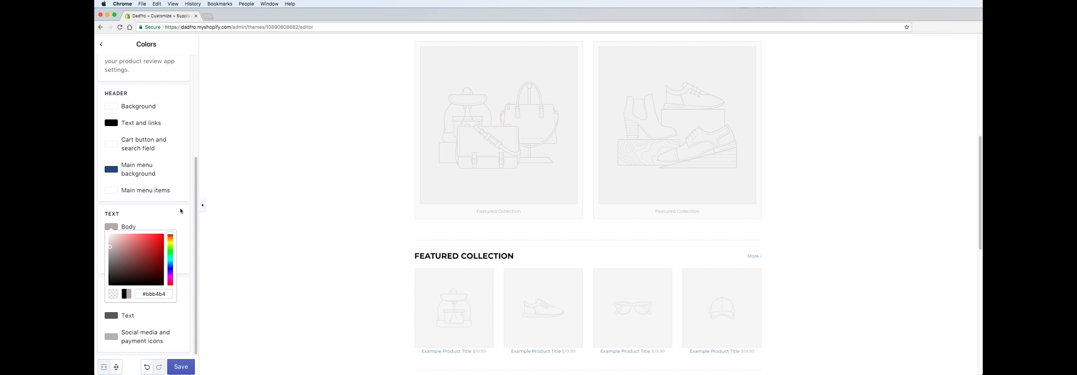
{"action": "left_click", "coordinate": [181, 211]}
Try adjusting the headings text color and leave it at black.
{"action": "left_click", "coordinate": [118, 247]}
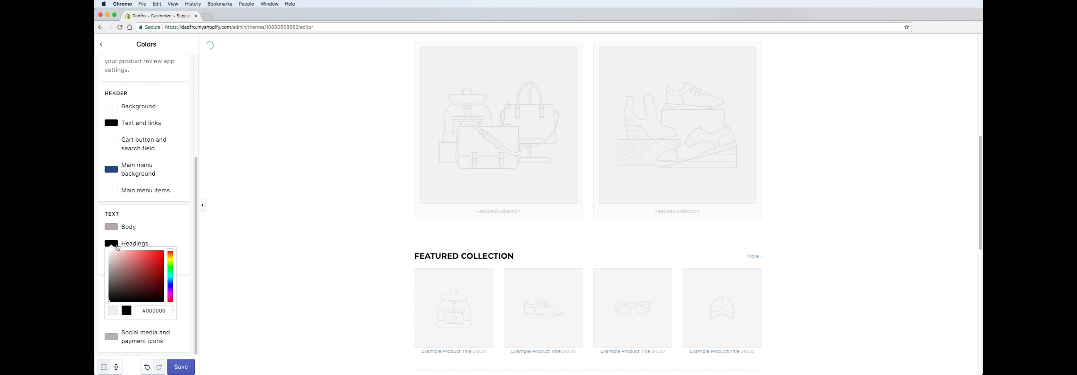
{"action": "mouse_move", "coordinate": [112, 301]}
{"action": "left_mouse_down"}
{"action": "mouse_move", "coordinate": [171, 266]}
{"action": "mouse_move", "coordinate": [147, 270]}
{"action": "mouse_move", "coordinate": [109, 303]}
{"action": "left_mouse_up"}
{"action": "left_click", "coordinate": [174, 224]}
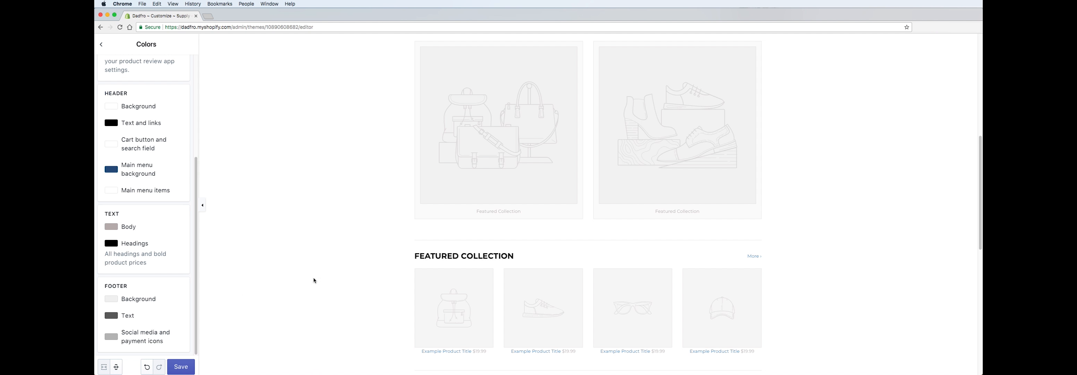
Set the footer background color to white, #ffffff.
{"action": "scroll", "coordinate": [330, 278], "scroll_direction": "down", "scroll_amount": 5}
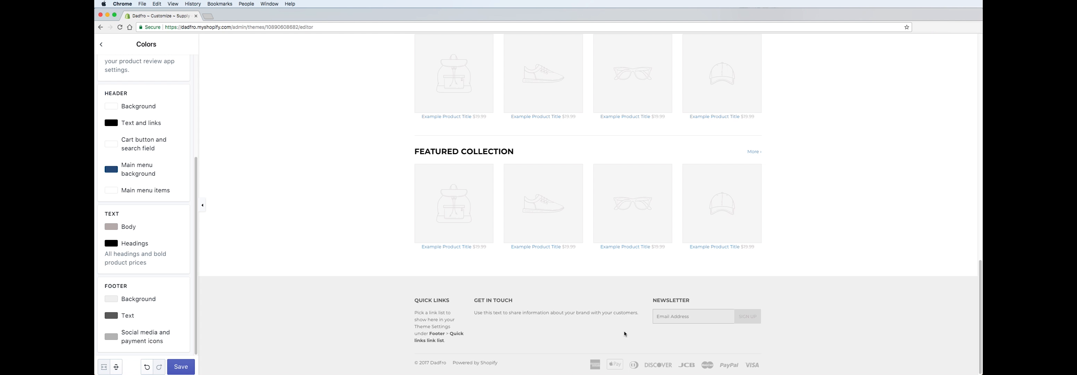
{"action": "left_click", "coordinate": [117, 303]}
{"action": "left_click_drag", "start_coordinate": [119, 307], "coordinate": [109, 307]}
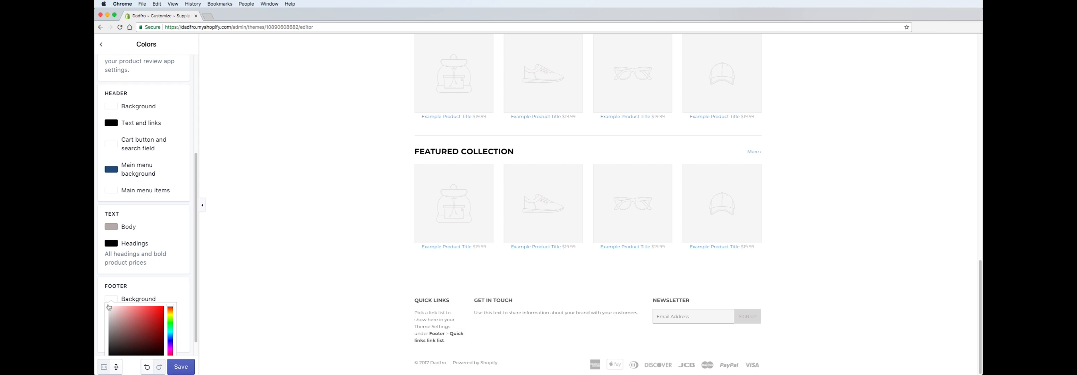
{"action": "scroll", "coordinate": [184, 319], "scroll_direction": "down", "scroll_amount": 1}
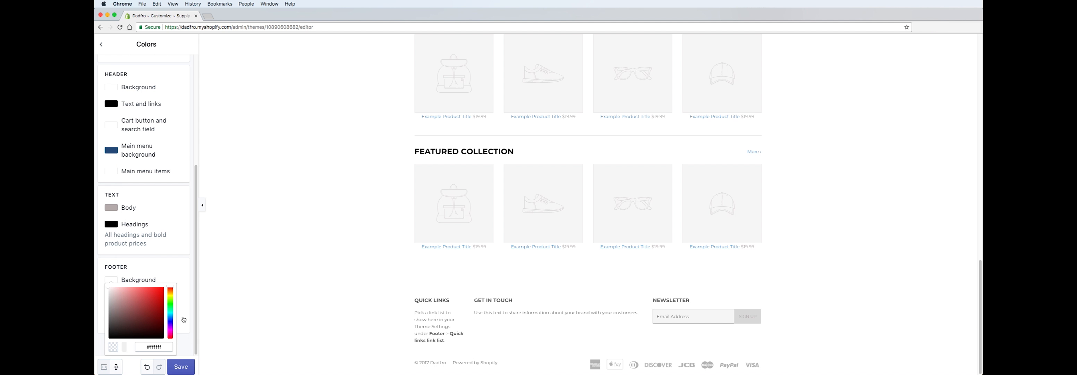
{"action": "left_click", "coordinate": [167, 279]}
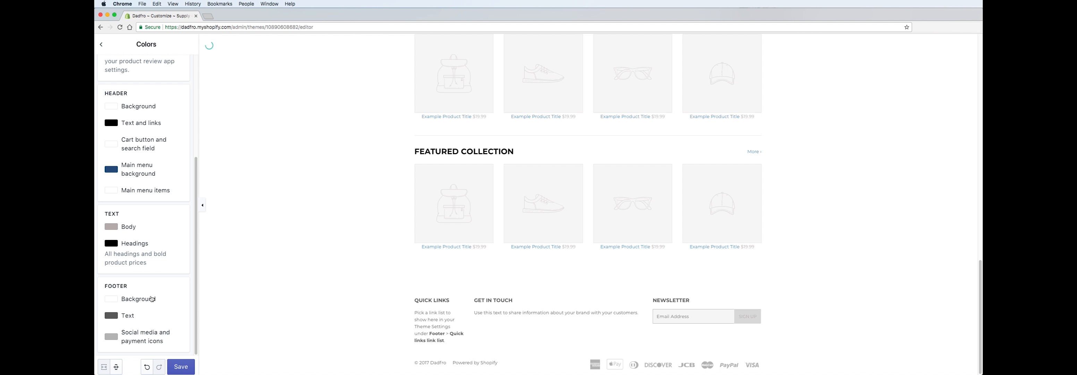
Change the footer text color to black.
{"action": "left_click", "coordinate": [114, 320]}
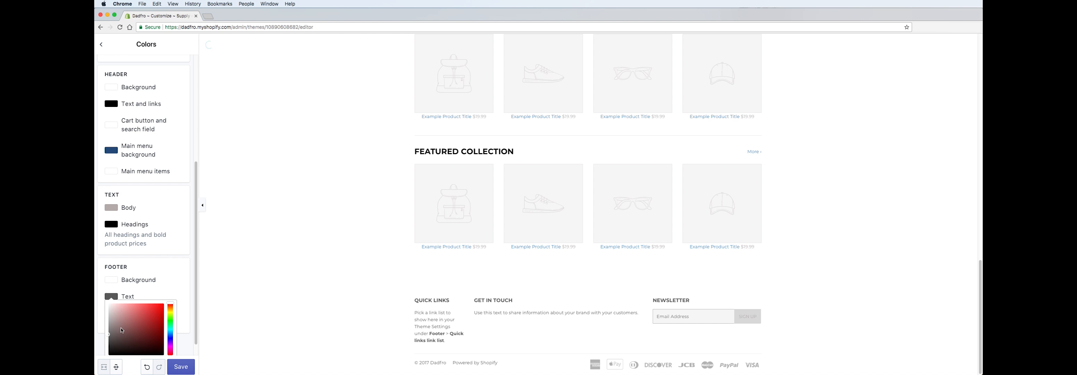
{"action": "left_click_drag", "start_coordinate": [120, 333], "coordinate": [110, 358]}
{"action": "left_click", "coordinate": [192, 291]}
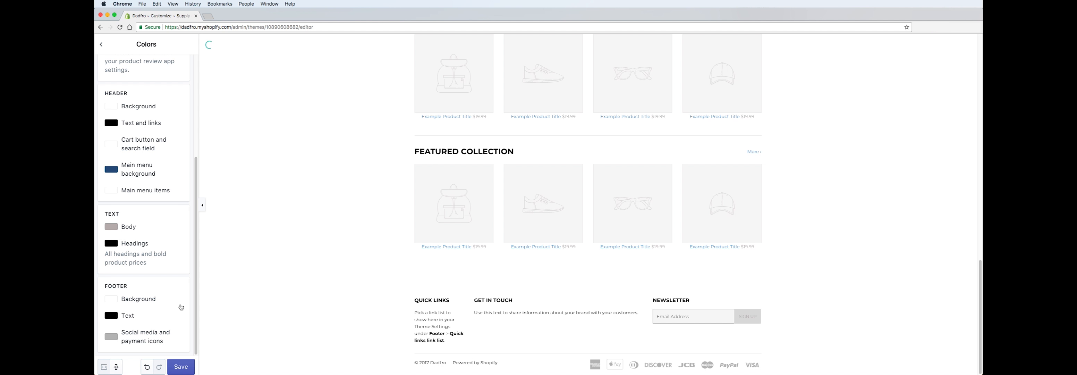
Try a light grayish blue, #adc0d8, as the header background and copy its hex code.
{"action": "scroll", "coordinate": [176, 239], "scroll_direction": "up", "scroll_amount": 5}
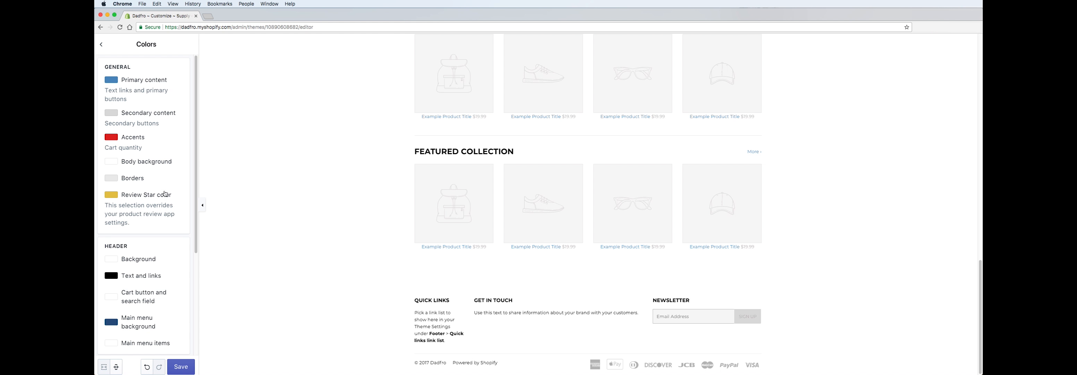
{"action": "scroll", "coordinate": [149, 100], "scroll_direction": "down", "scroll_amount": 5}
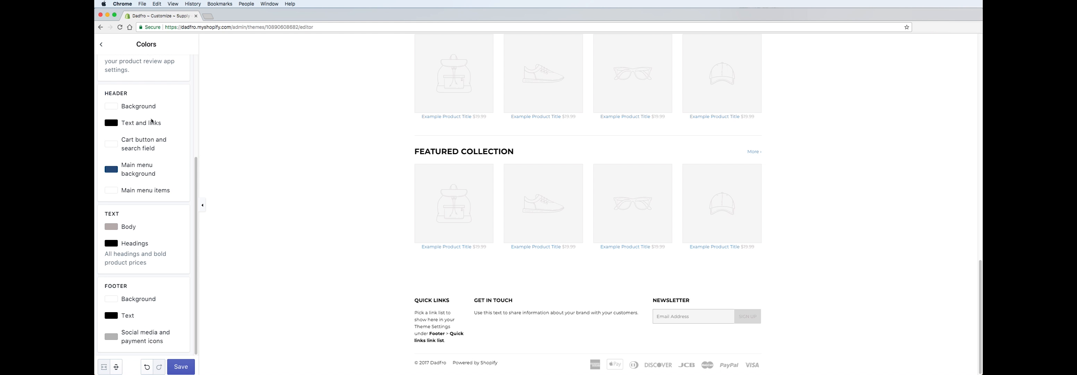
{"action": "left_click", "coordinate": [114, 107]}
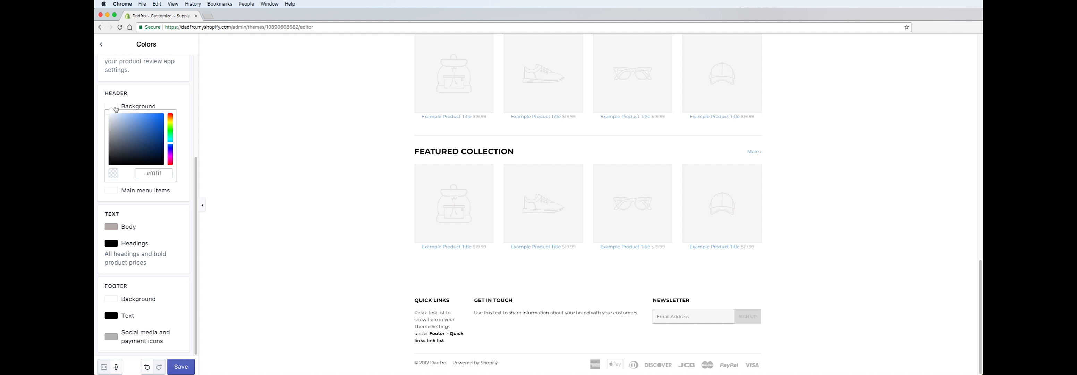
{"action": "left_click", "coordinate": [119, 121]}
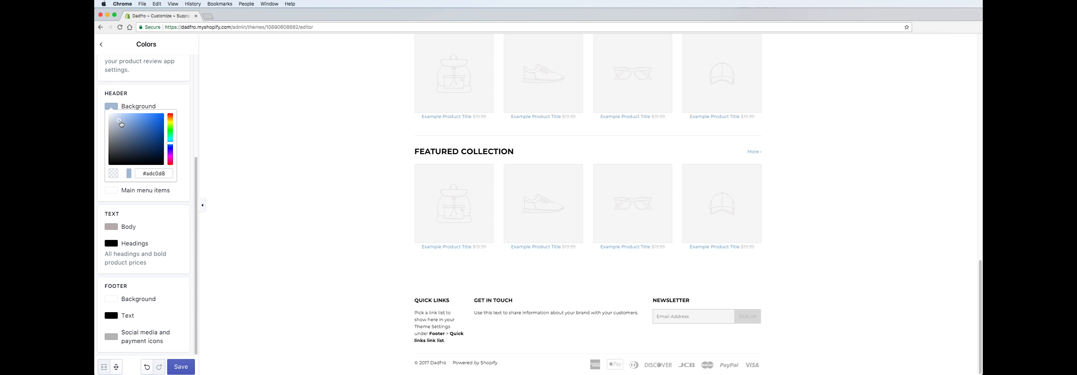
{"action": "double_click", "coordinate": [153, 173]}
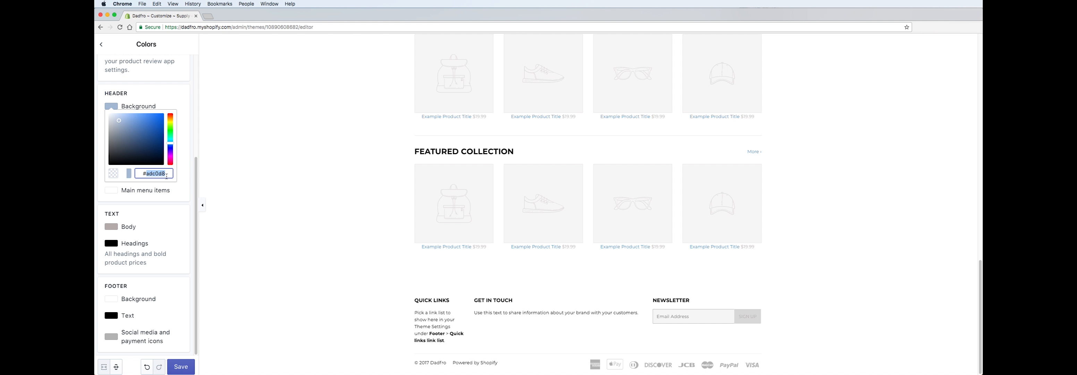
{"action": "left_click", "coordinate": [179, 250]}
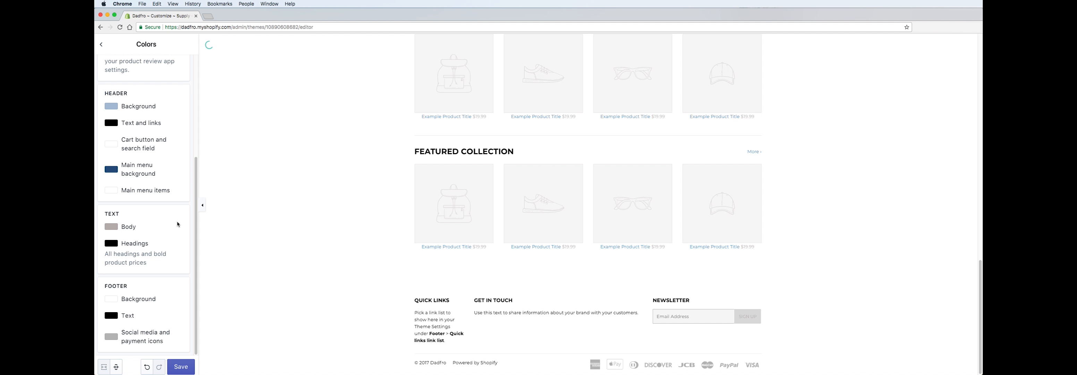
Apply the copied color #adc0d8 to the footer background.
{"action": "left_click", "coordinate": [130, 299]}
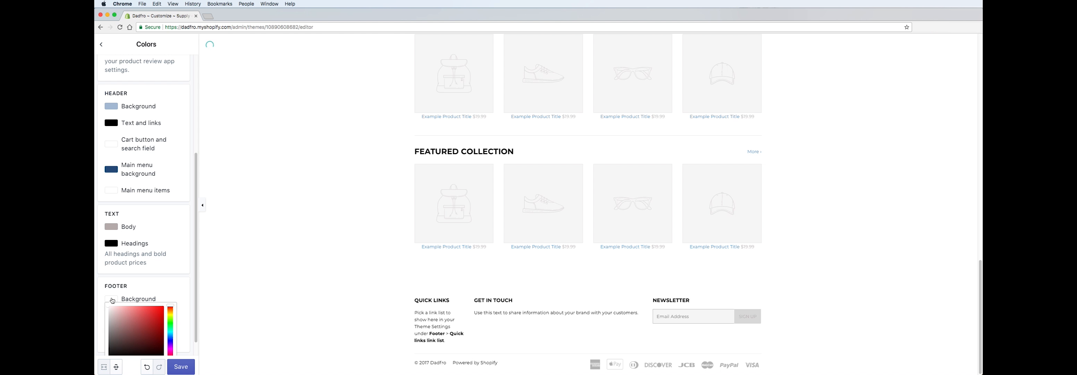
{"action": "scroll", "coordinate": [159, 311], "scroll_direction": "down", "scroll_amount": 1}
{"action": "left_click", "coordinate": [155, 346]}
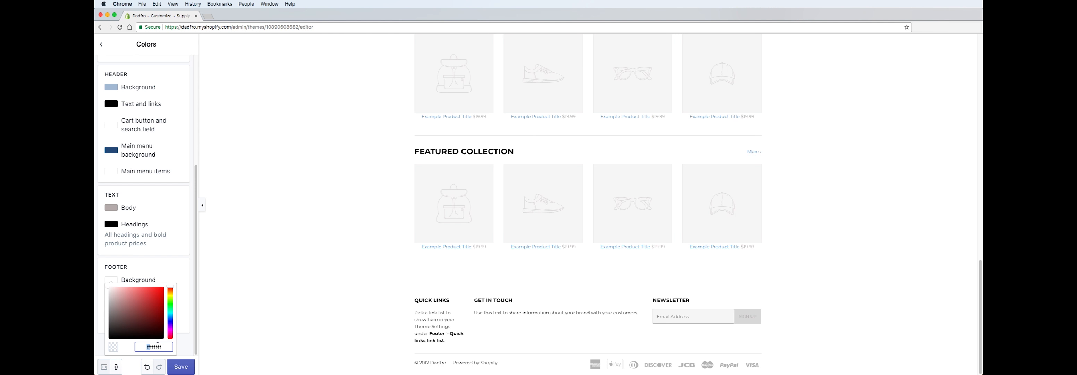
{"action": "key", "text": "super+a"}
{"action": "type", "text": "#adc0d8"}
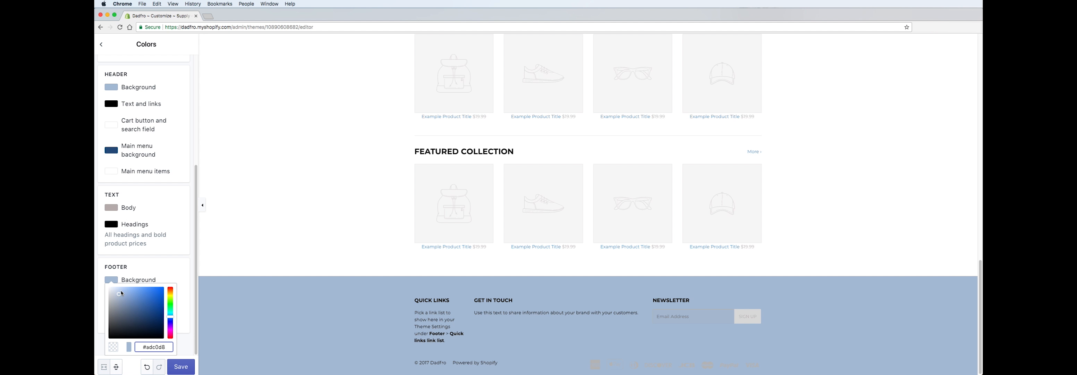
Return both the footer background and the header background to white.
{"action": "left_click_drag", "start_coordinate": [120, 293], "coordinate": [105, 285]}
{"action": "scroll", "coordinate": [119, 271], "scroll_direction": "up", "scroll_amount": 5}
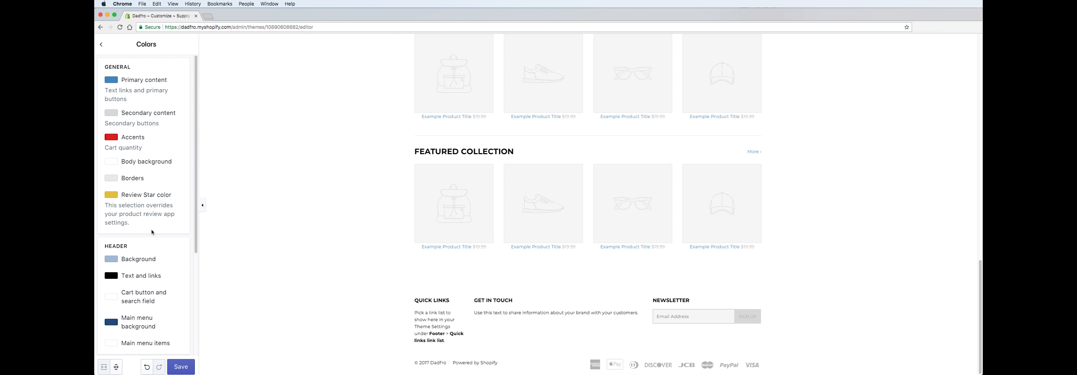
{"action": "left_click", "coordinate": [116, 261]}
{"action": "left_click_drag", "start_coordinate": [120, 278], "coordinate": [104, 262]}
{"action": "left_click", "coordinate": [112, 261]}
{"action": "scroll", "coordinate": [112, 263], "scroll_direction": "down", "scroll_amount": 5}
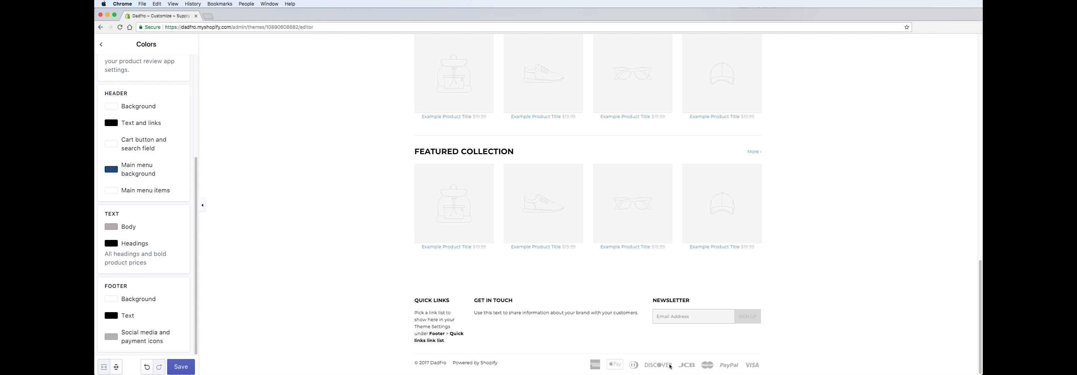
Change the footer's social media and payment icon color to a muted blue, #566da9, and save the color settings.
{"action": "left_click", "coordinate": [114, 337]}
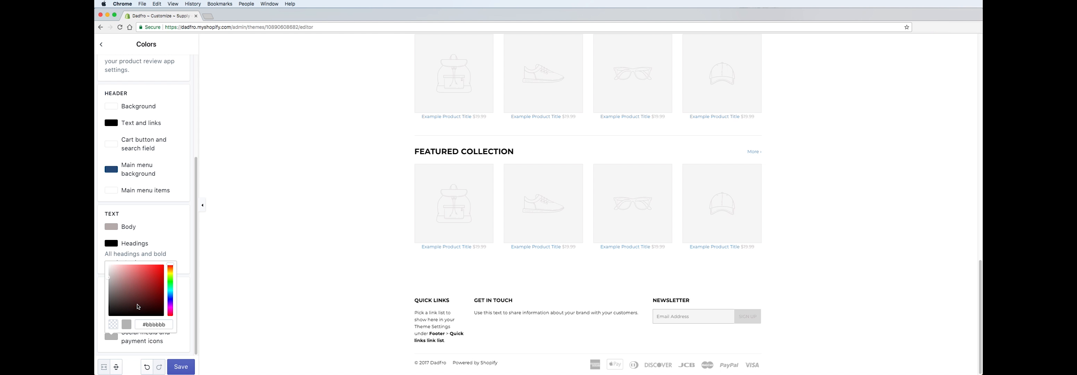
{"action": "left_click", "coordinate": [136, 302]}
{"action": "left_click", "coordinate": [153, 294]}
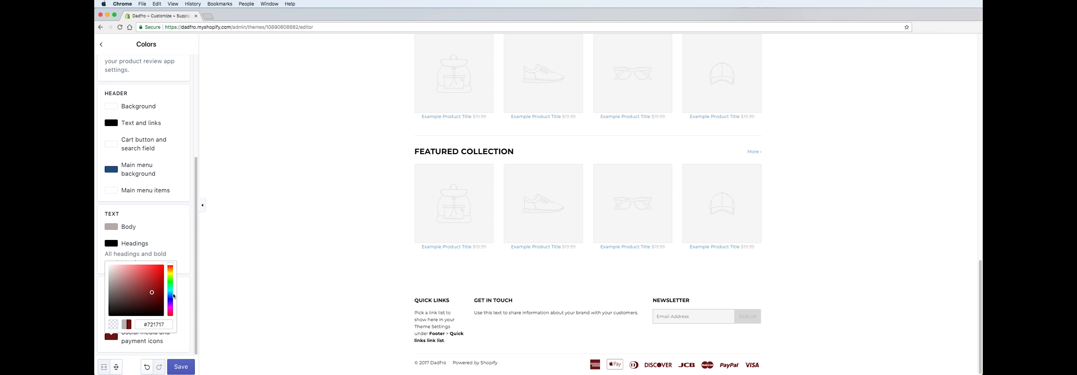
{"action": "left_click", "coordinate": [171, 296]}
{"action": "mouse_move", "coordinate": [151, 294]}
{"action": "left_mouse_down"}
{"action": "mouse_move", "coordinate": [137, 277]}
{"action": "mouse_move", "coordinate": [171, 296]}
{"action": "left_mouse_up"}
{"action": "left_click", "coordinate": [138, 275]}
{"action": "left_click_drag", "start_coordinate": [139, 277], "coordinate": [137, 283]}
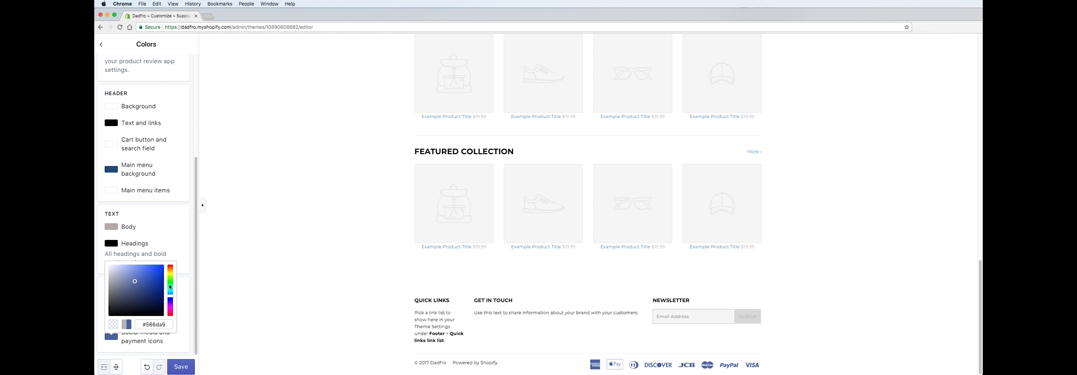
{"action": "left_click", "coordinate": [184, 231]}
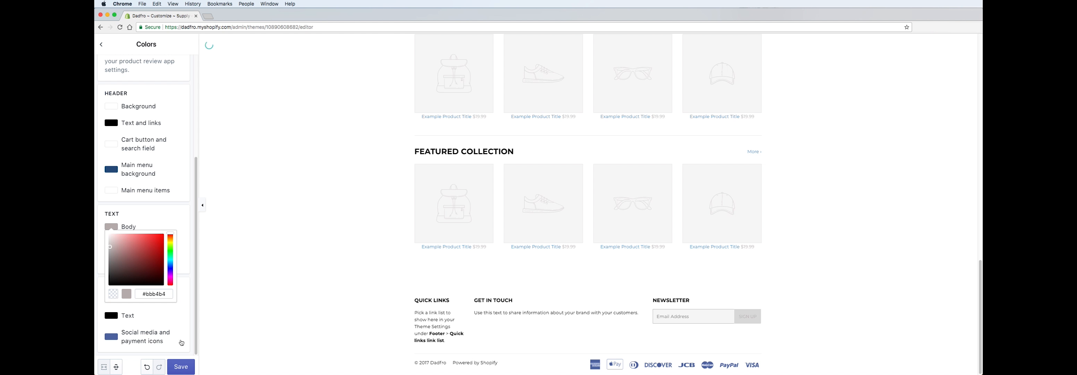
{"action": "left_click", "coordinate": [180, 367]}
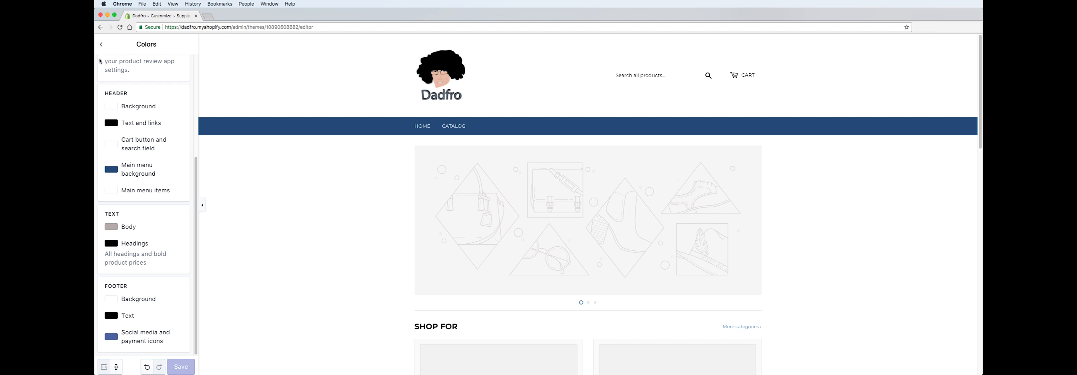
{"action": "left_click", "coordinate": [101, 45]}
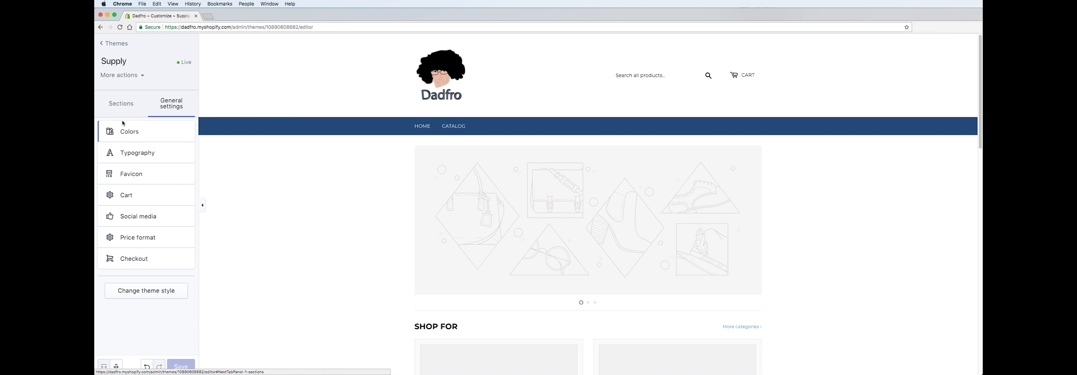
{"action": "left_click", "coordinate": [113, 48]}
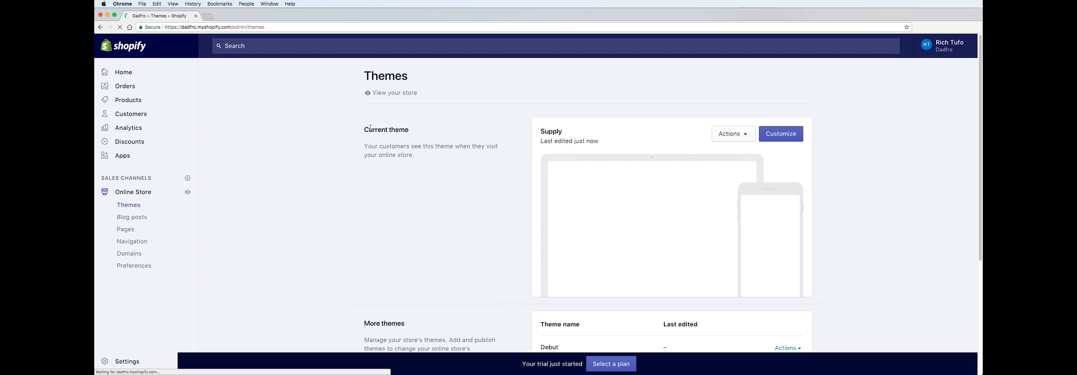
{"action": "left_click", "coordinate": [784, 137]}
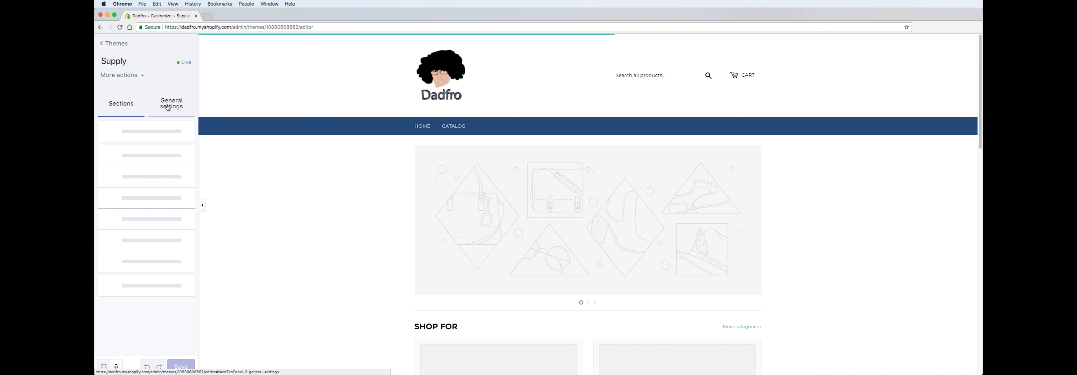
{"action": "left_click", "coordinate": [170, 107]}
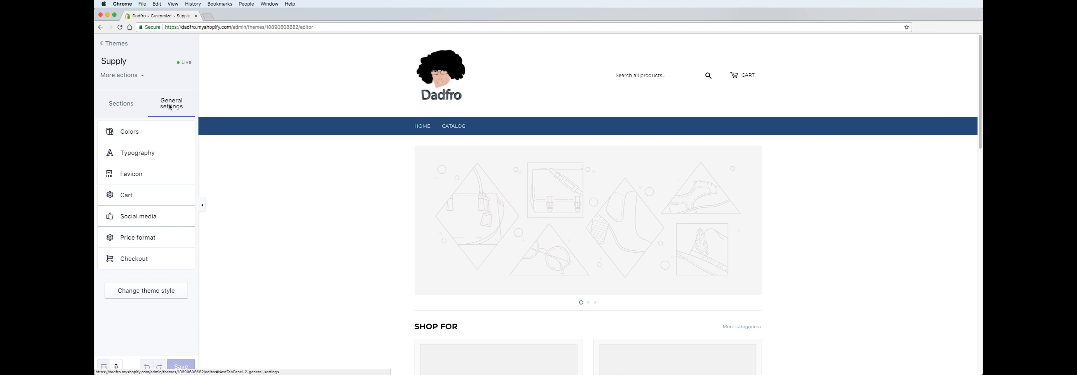
Try Open Sans, Droid Sans and Lato as the base font in the theme's typography settings.
{"action": "left_click", "coordinate": [139, 151]}
{"action": "left_click", "coordinate": [149, 94]}
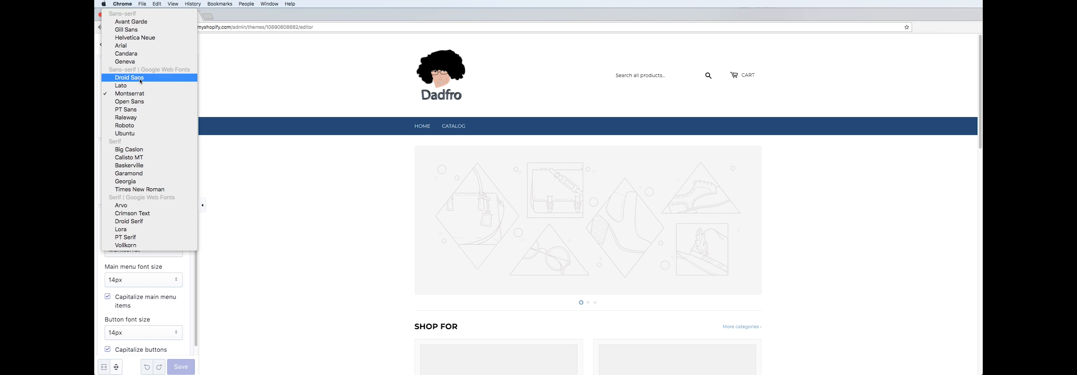
{"action": "left_click", "coordinate": [138, 103]}
{"action": "left_click", "coordinate": [138, 96]}
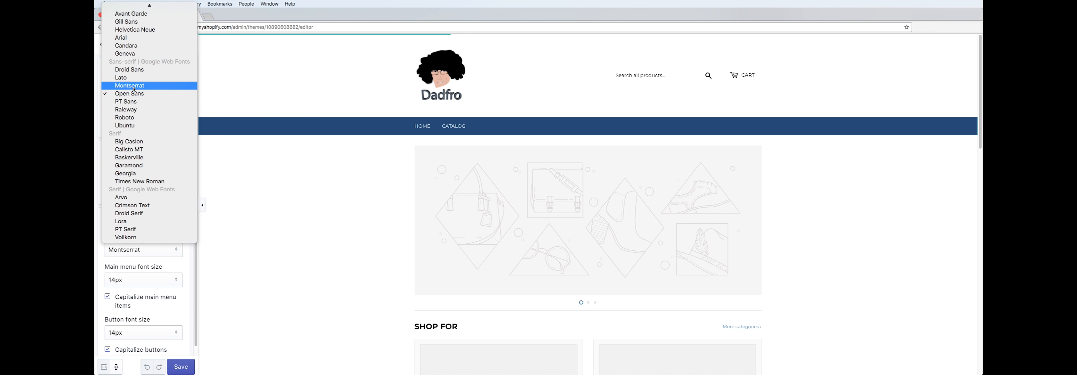
{"action": "left_click", "coordinate": [140, 70]}
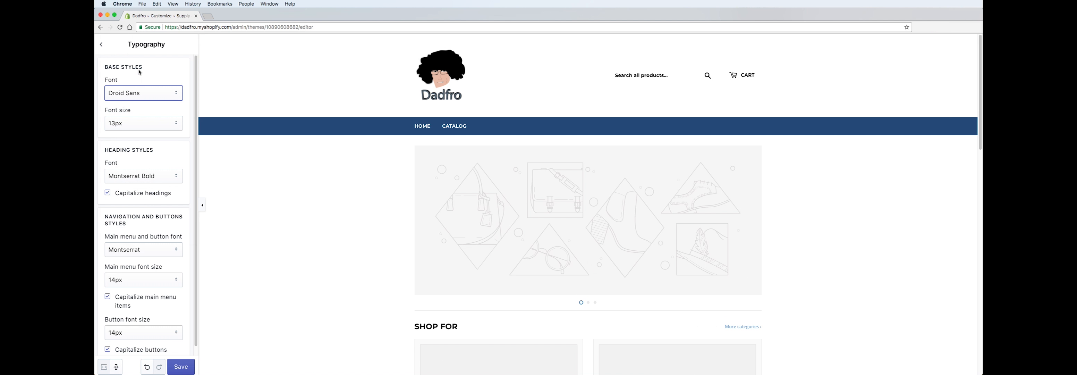
{"action": "left_click", "coordinate": [136, 96]}
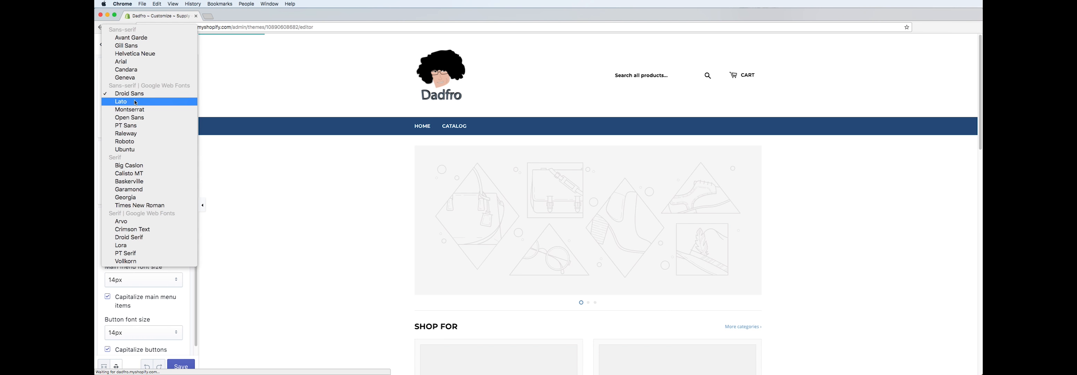
{"action": "left_click", "coordinate": [135, 105]}
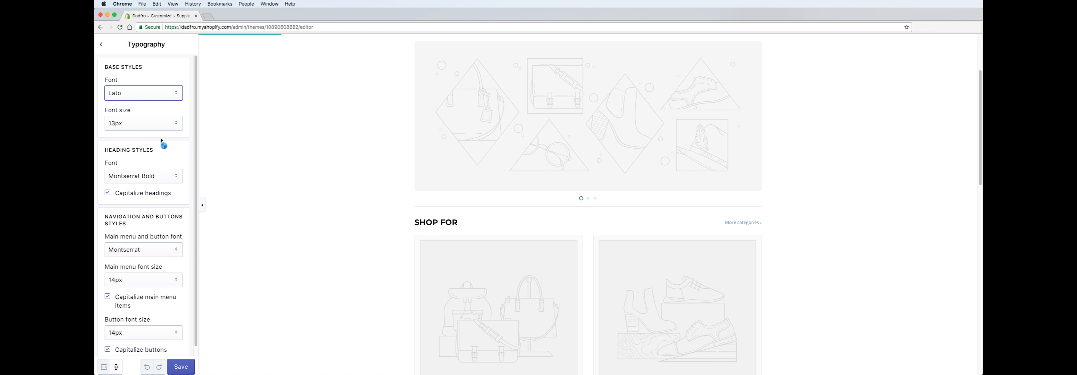
{"action": "scroll", "coordinate": [251, 151], "scroll_direction": "up", "scroll_amount": 5}
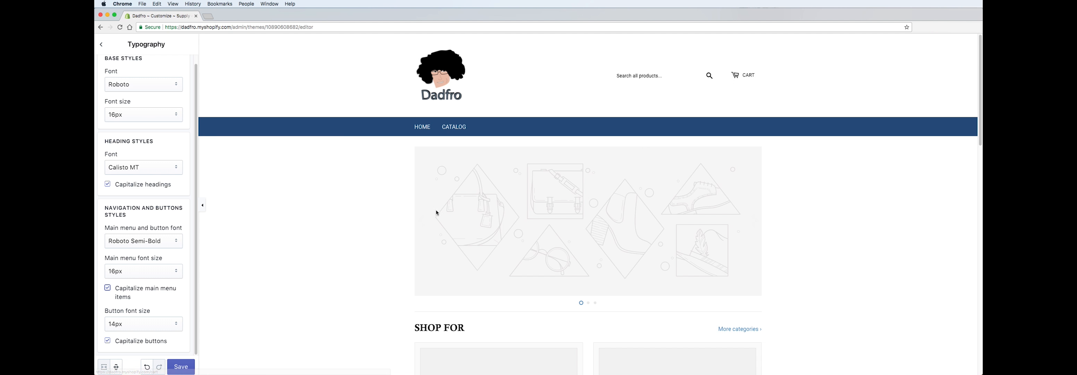
Set the button font size to 16px and save the typography settings.
{"action": "left_click", "coordinate": [147, 321]}
{"action": "left_click", "coordinate": [140, 341]}
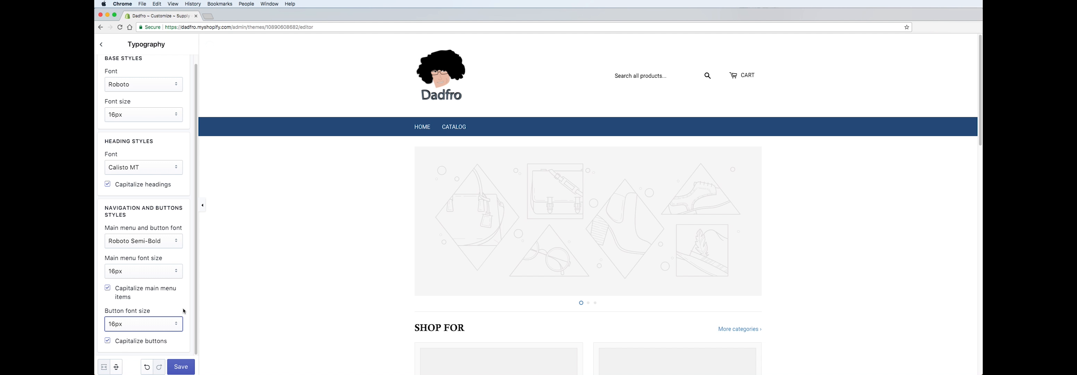
{"action": "left_click", "coordinate": [181, 367]}
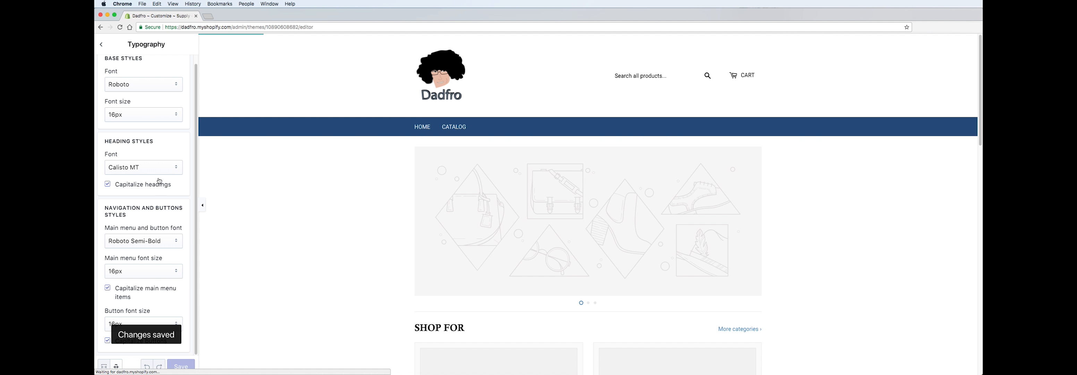
{"action": "left_click", "coordinate": [102, 45]}
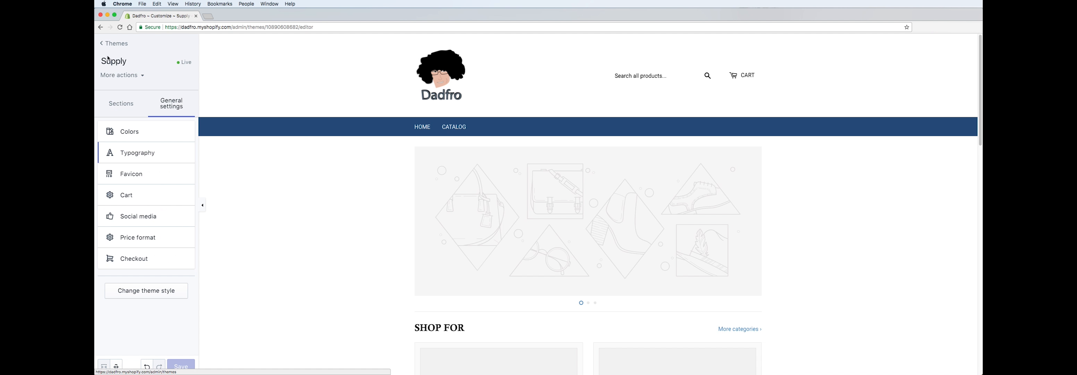
Use the Dadfro logo from the image library as the store's favicon and save the change.
{"action": "left_click", "coordinate": [141, 178]}
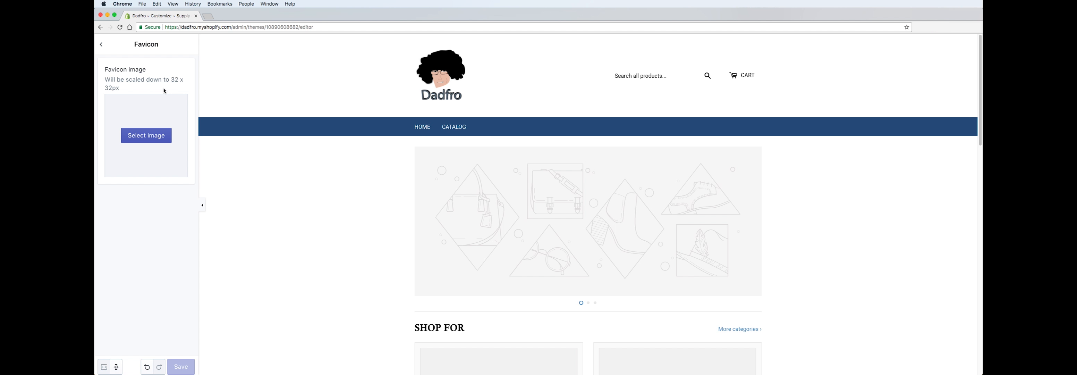
{"action": "left_click", "coordinate": [147, 136]}
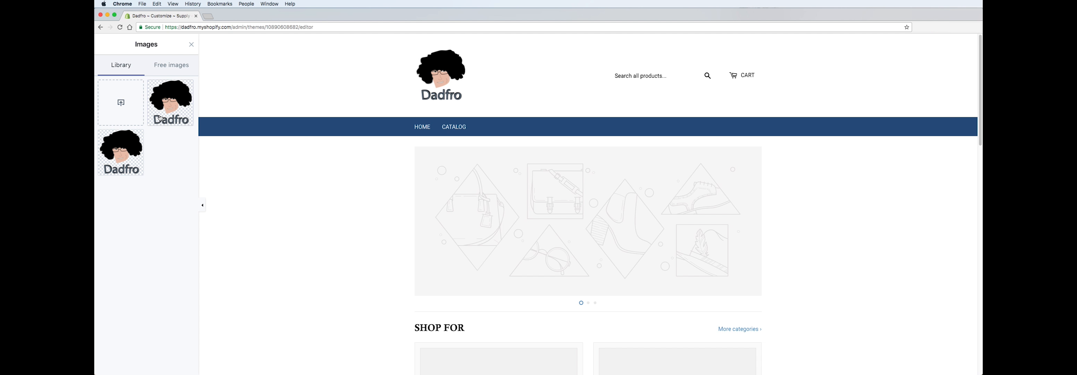
{"action": "left_click", "coordinate": [159, 118]}
{"action": "left_click", "coordinate": [180, 367]}
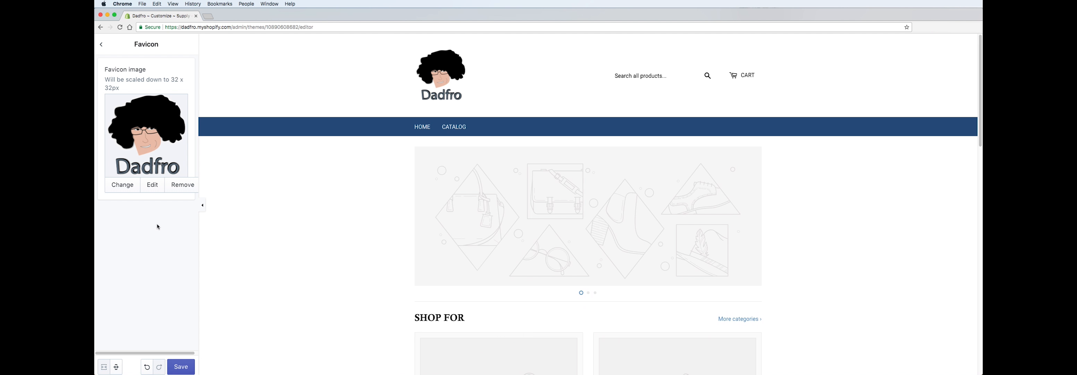
{"action": "left_click", "coordinate": [181, 367]}
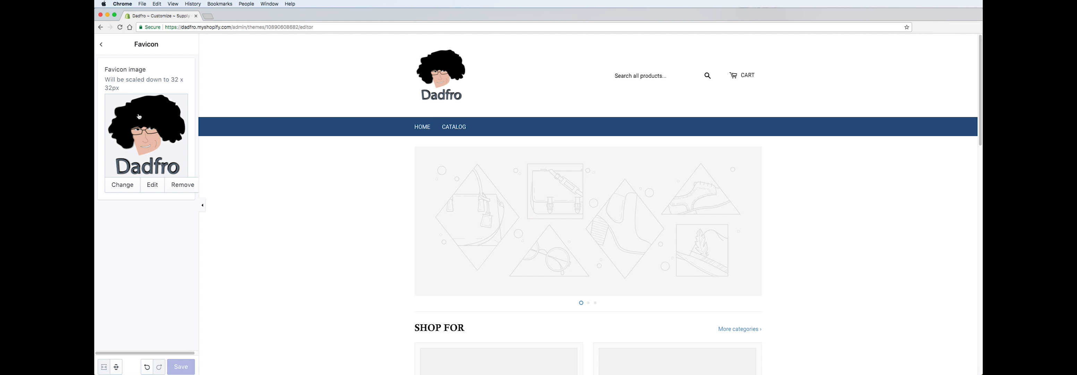
{"action": "left_click", "coordinate": [101, 45]}
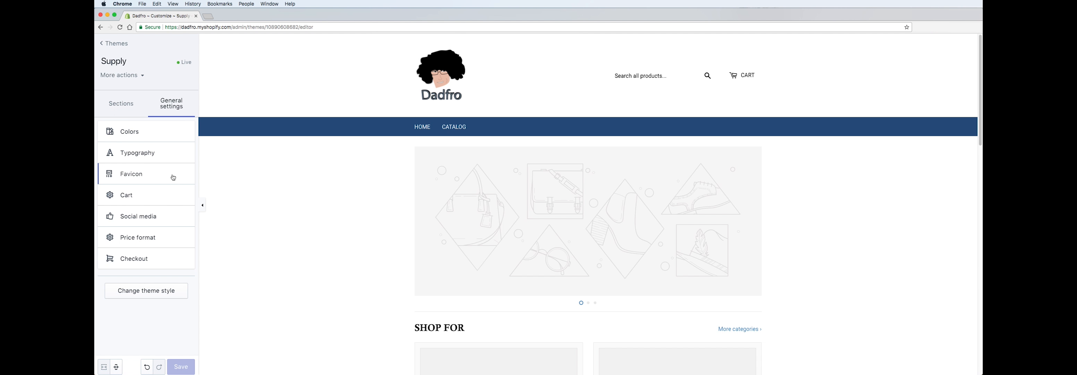
Try the Drawer and Page cart types in the cart settings and return the cart type to Modal.
{"action": "left_click", "coordinate": [147, 196]}
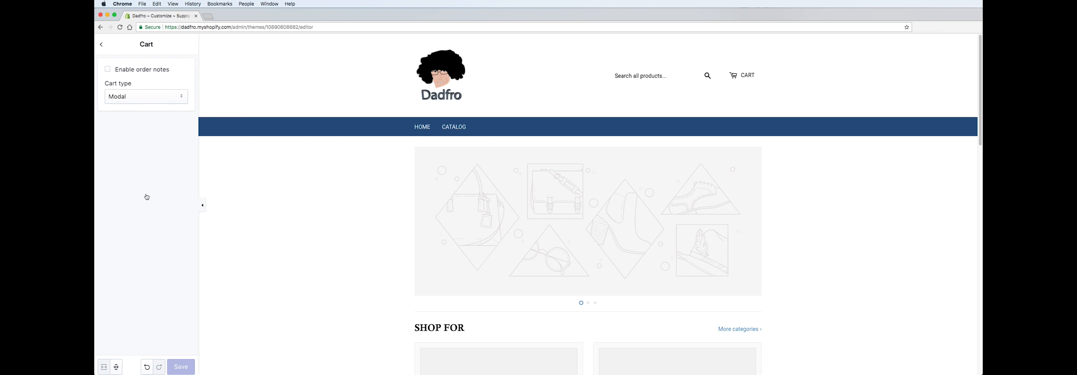
{"action": "left_click", "coordinate": [145, 97]}
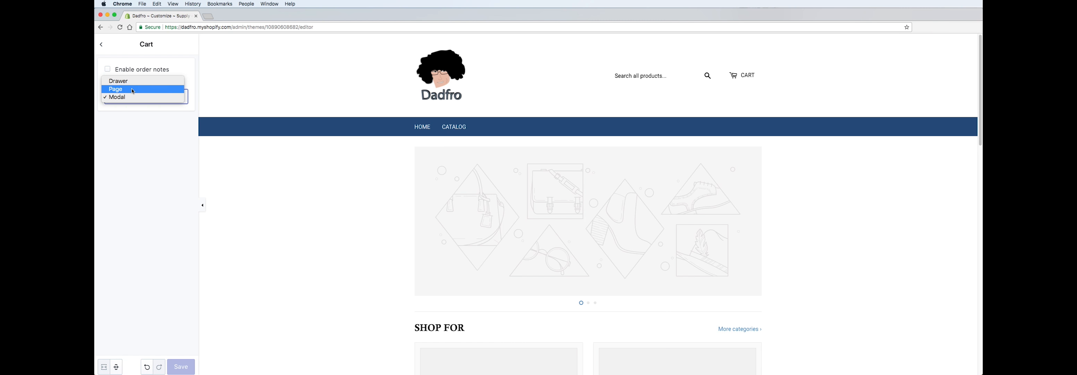
{"action": "left_click", "coordinate": [135, 85]}
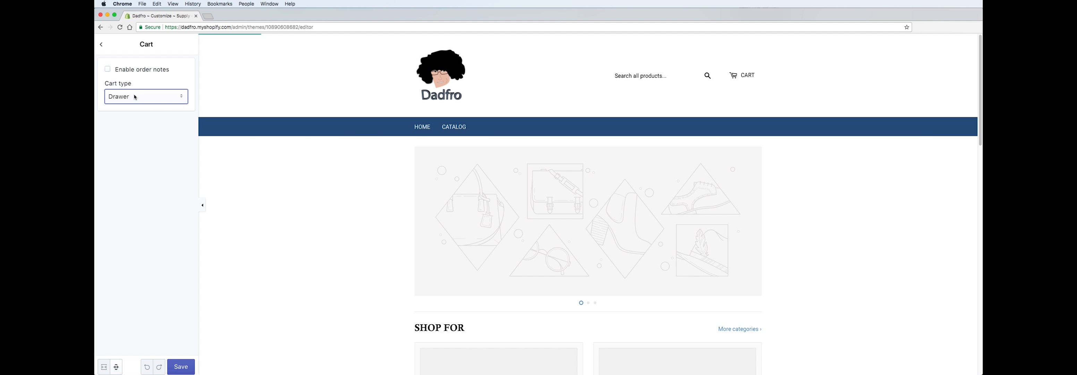
{"action": "left_click", "coordinate": [138, 103]}
{"action": "left_click", "coordinate": [138, 105]}
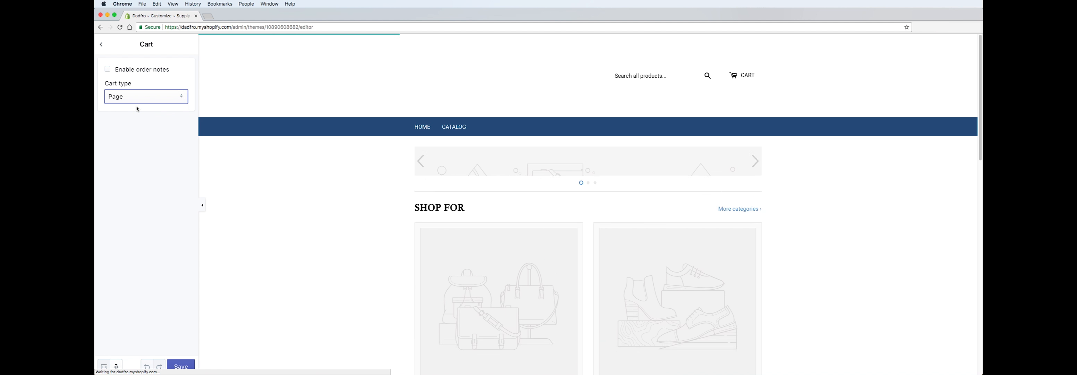
{"action": "left_click", "coordinate": [139, 106]}
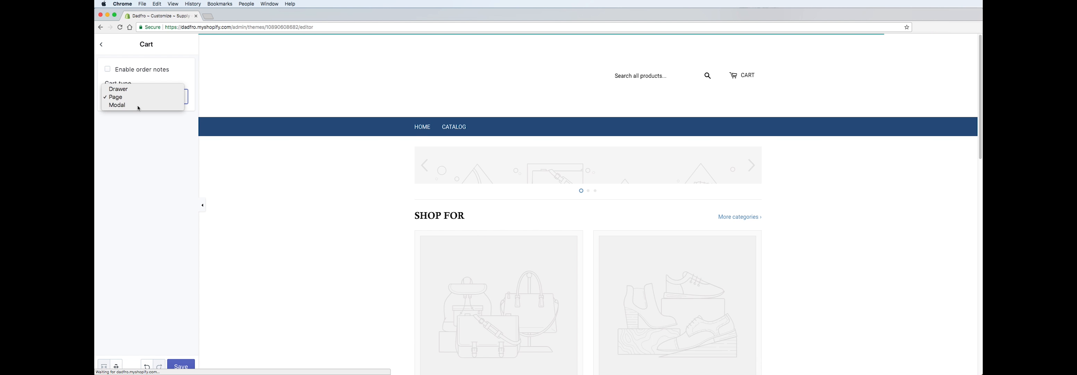
{"action": "left_click", "coordinate": [139, 106]}
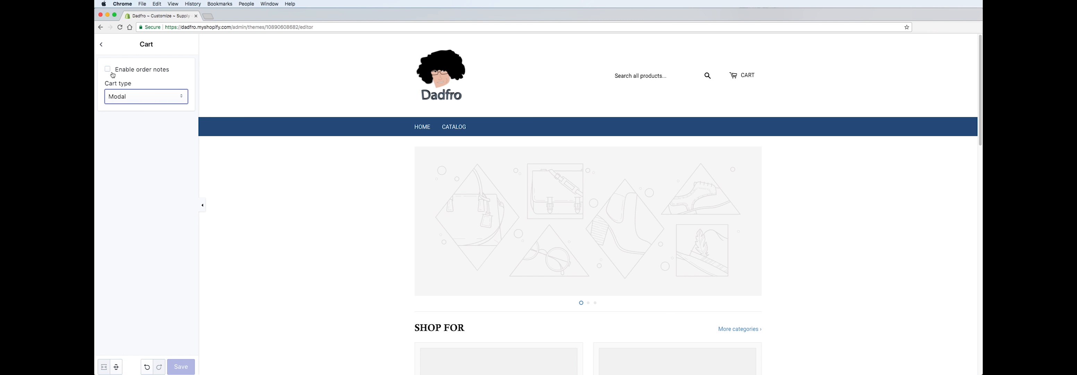
{"action": "left_click", "coordinate": [101, 44]}
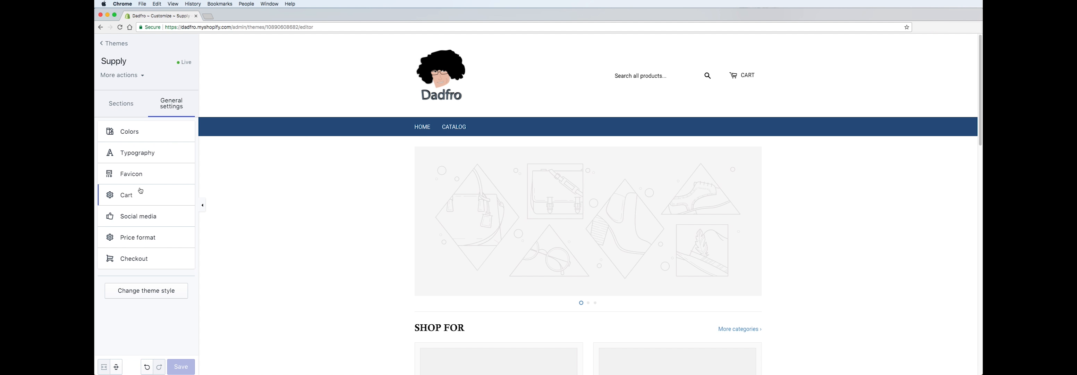
Set the Dadfro logo from the image library as the social sharing image in the social media settings.
{"action": "left_click", "coordinate": [146, 220]}
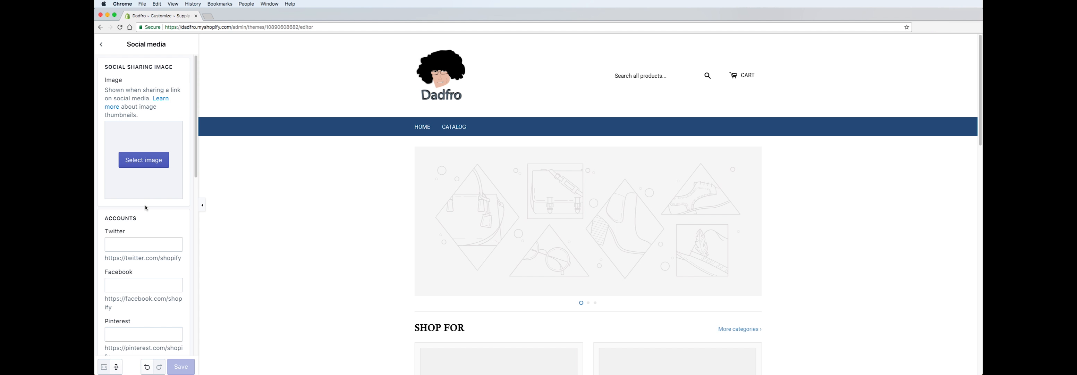
{"action": "left_click", "coordinate": [144, 164]}
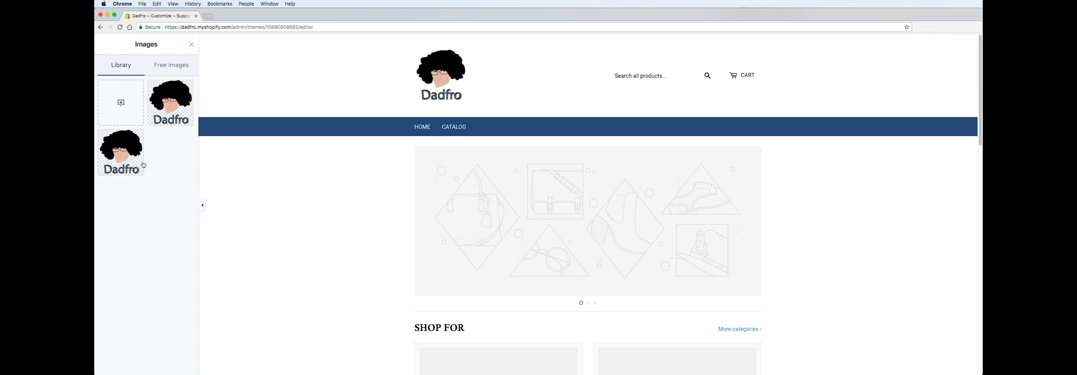
{"action": "left_click", "coordinate": [167, 118]}
{"action": "left_click", "coordinate": [165, 110]}
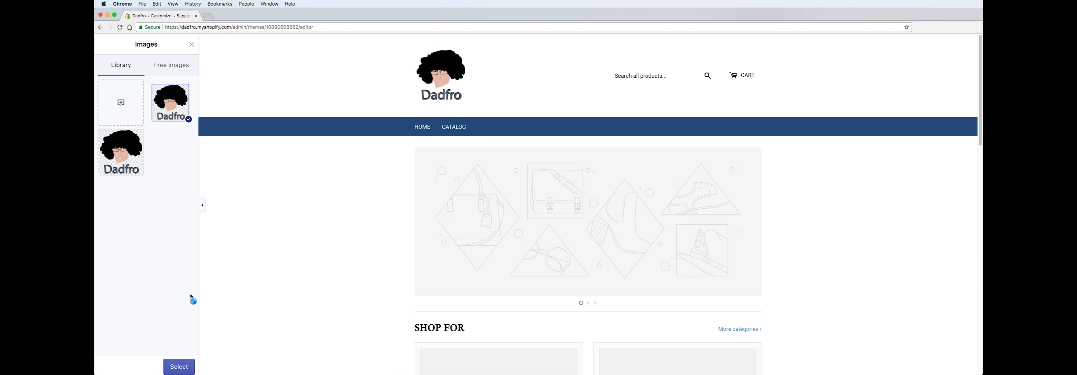
{"action": "left_click", "coordinate": [179, 366]}
{"action": "left_click", "coordinate": [141, 240]}
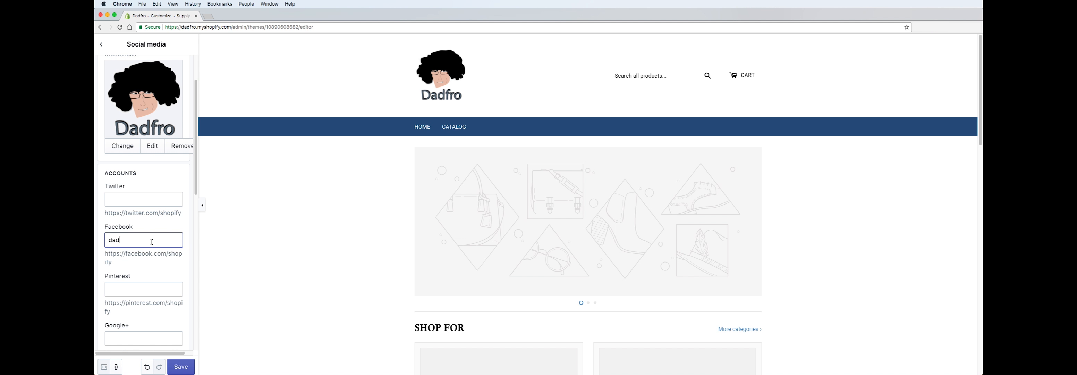
{"action": "type", "text": "dadfro"}
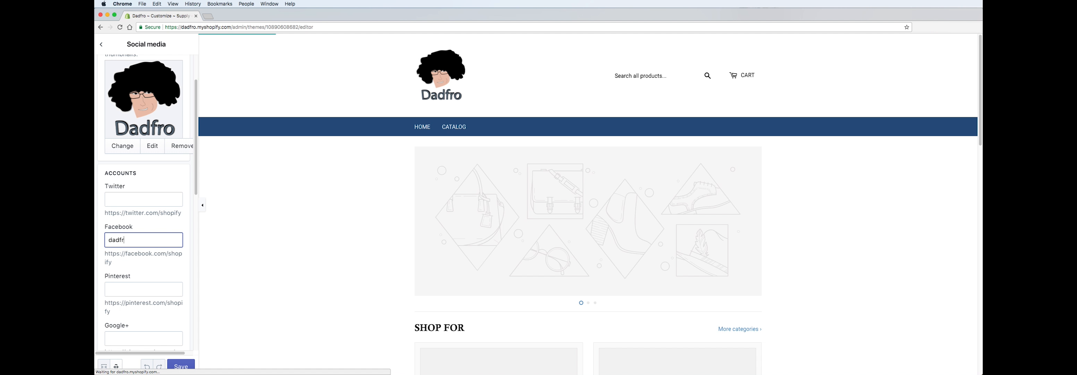
{"action": "key", "text": "BackSpace"}
{"action": "key", "text": "BackSpace"}
{"action": "key", "text": "BackSpace"}
{"action": "key", "text": "BackSpace"}
{"action": "key", "text": "BackSpace"}
{"action": "key", "text": "super+Tab"}
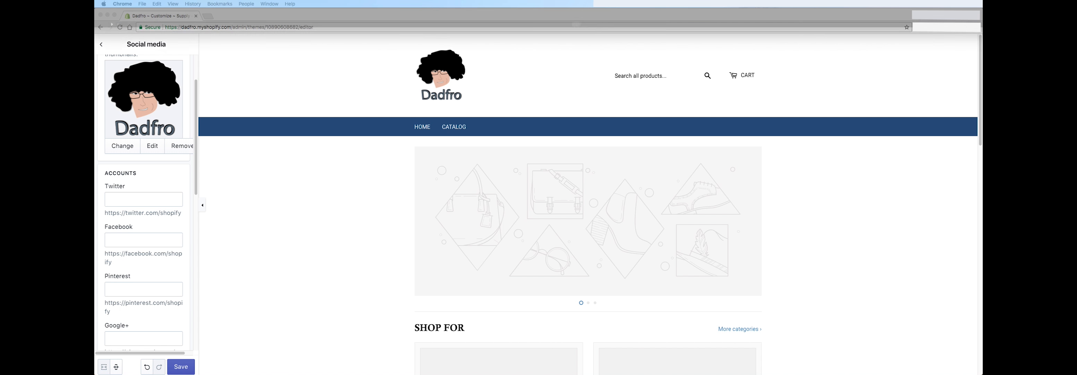
{"action": "left_click", "coordinate": [123, 238]}
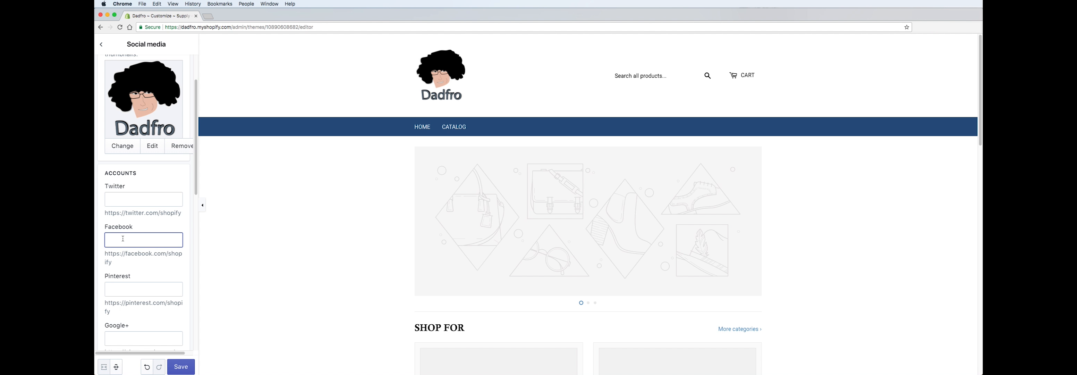
{"action": "key", "text": "super+v"}
{"action": "scroll", "coordinate": [159, 251], "scroll_direction": "down", "scroll_amount": 1}
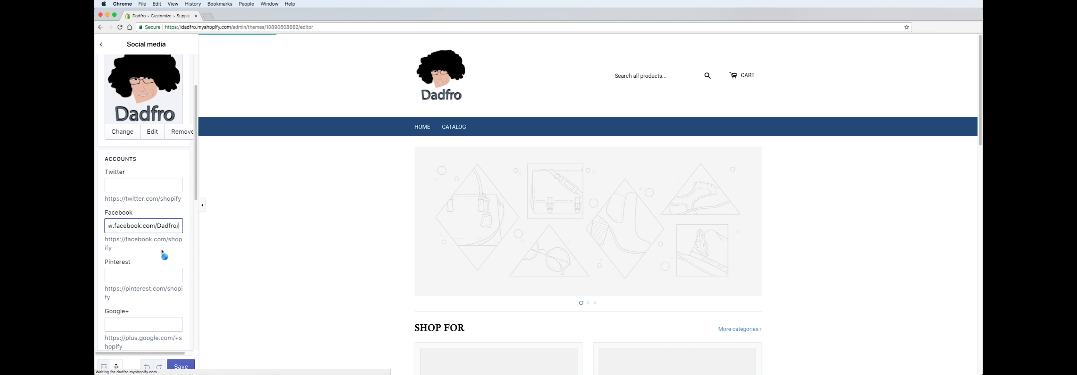
{"action": "scroll", "coordinate": [160, 255], "scroll_direction": "down", "scroll_amount": 10}
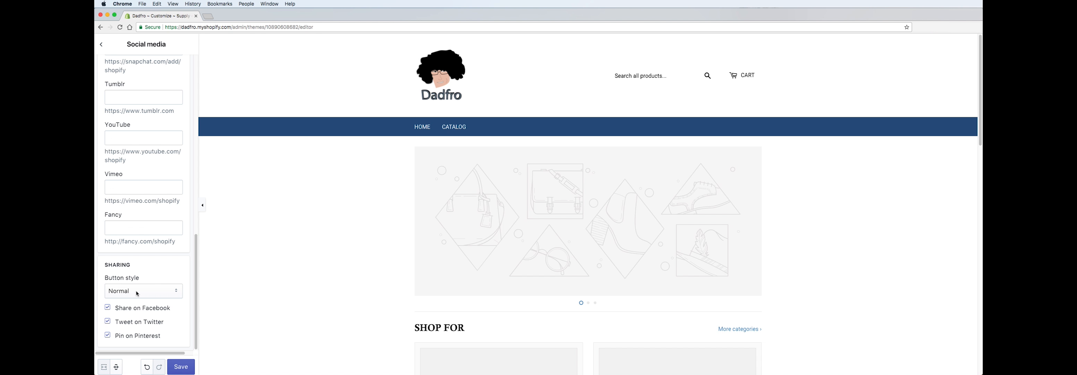
{"action": "left_click", "coordinate": [137, 293]}
{"action": "left_click", "coordinate": [137, 292]}
{"action": "left_click", "coordinate": [181, 365]}
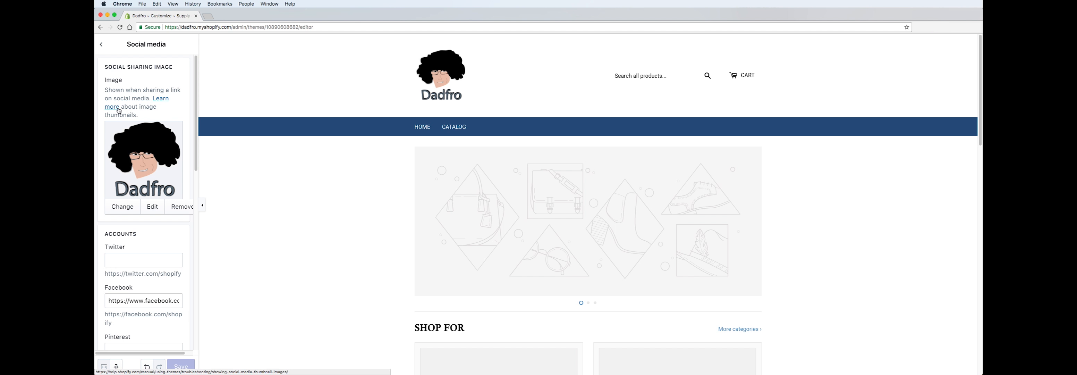
Review the theme's price format, checkout and theme style settings.
{"action": "left_click", "coordinate": [103, 45]}
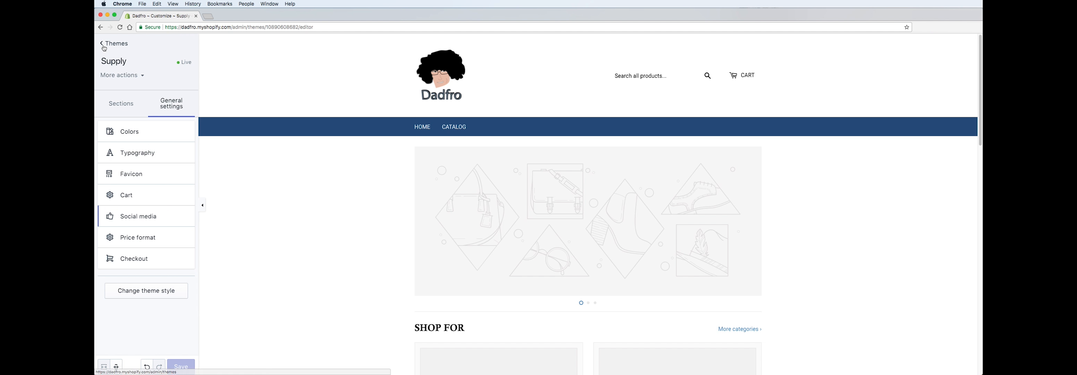
{"action": "left_click", "coordinate": [145, 241]}
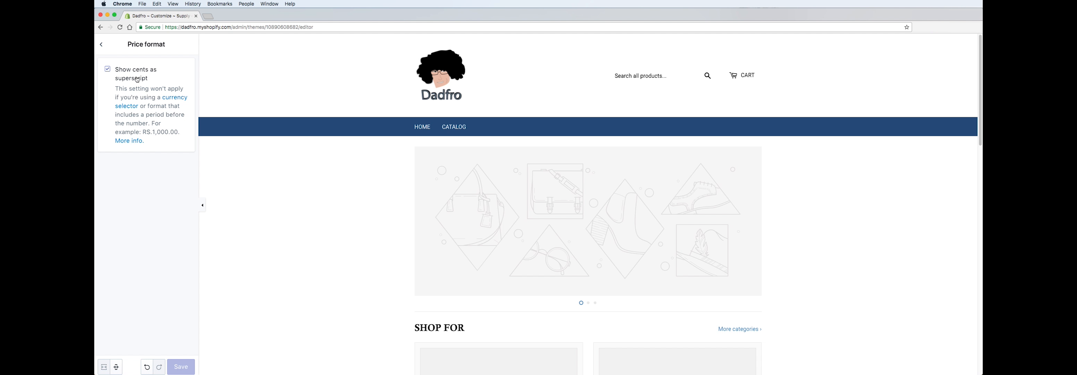
{"action": "left_click", "coordinate": [108, 49]}
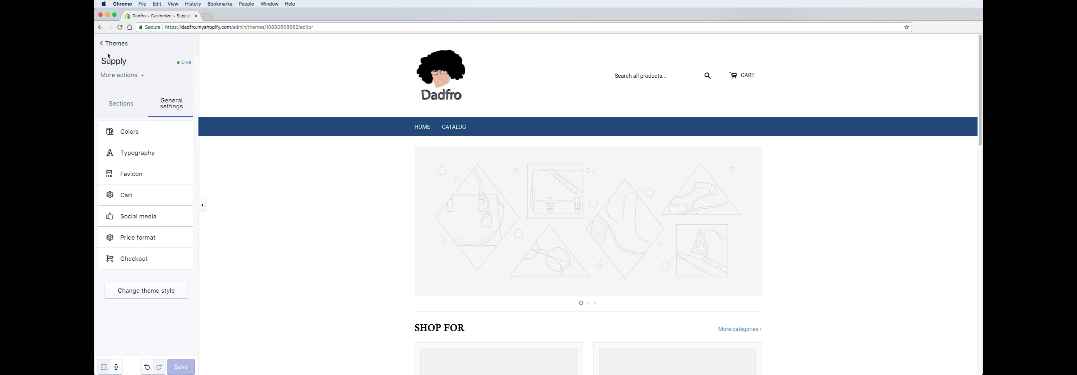
{"action": "left_click", "coordinate": [149, 262]}
{"action": "scroll", "coordinate": [133, 158], "scroll_direction": "down", "scroll_amount": 15}
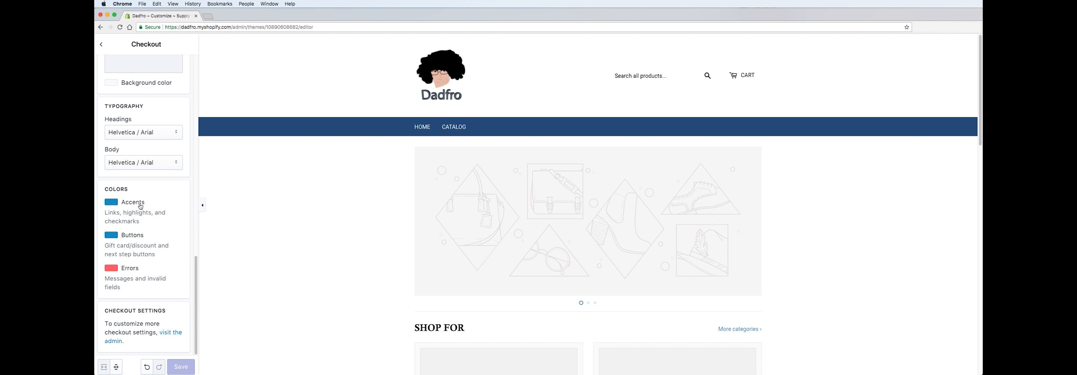
{"action": "scroll", "coordinate": [141, 206], "scroll_direction": "up", "scroll_amount": 15}
{"action": "left_click", "coordinate": [101, 44]}
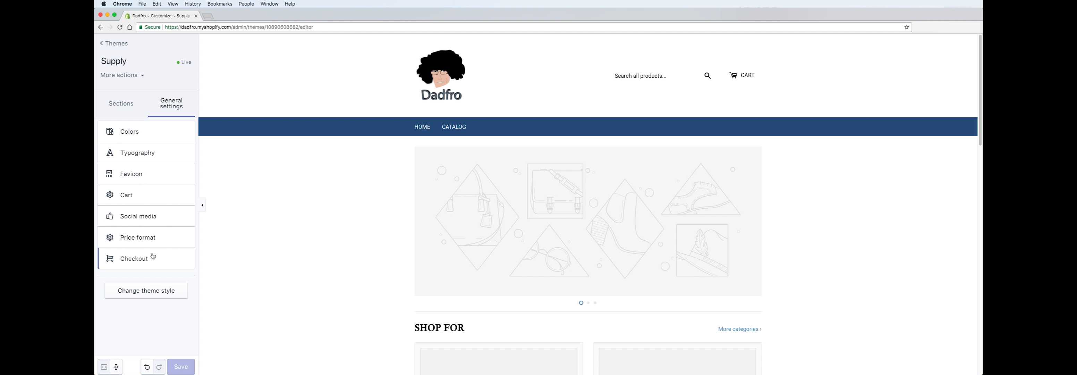
{"action": "left_click", "coordinate": [152, 290]}
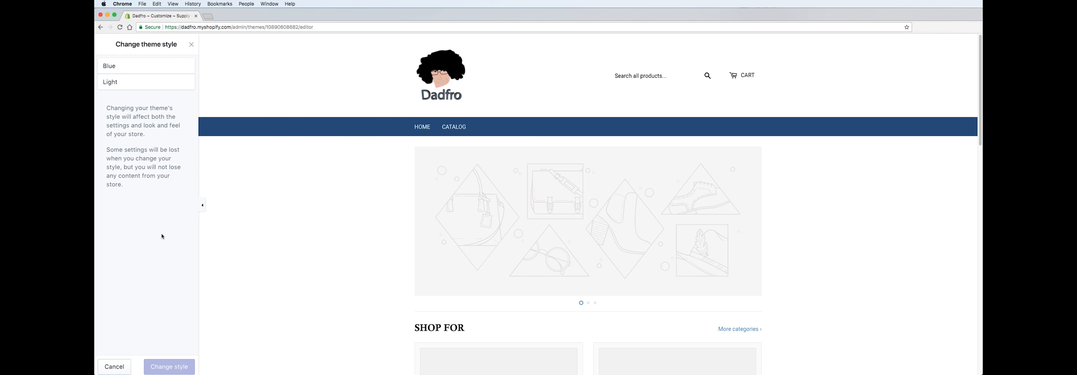
{"action": "left_click", "coordinate": [191, 45]}
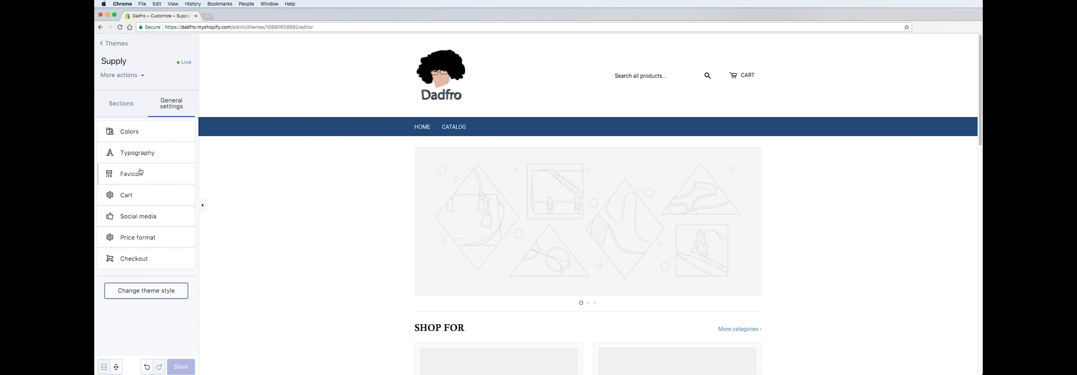
Hide the slideshow, the collection list and all three featured collection sections on the home page.
{"action": "left_click", "coordinate": [119, 103]}
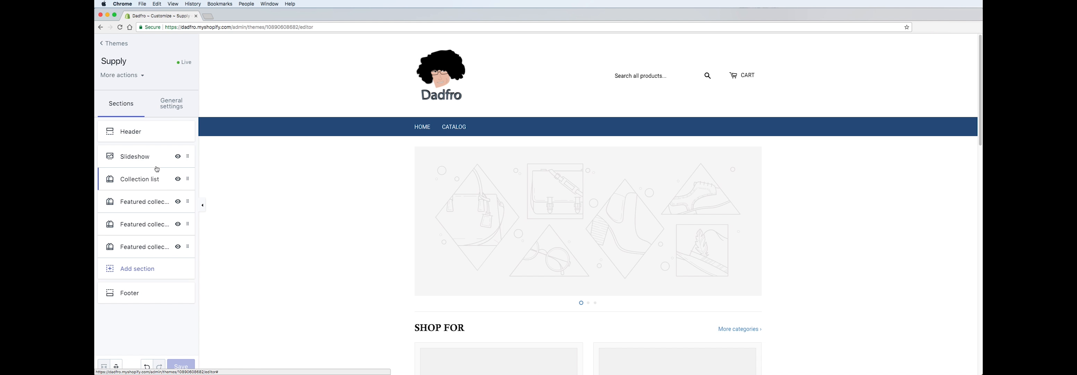
{"action": "left_click", "coordinate": [178, 157]}
{"action": "left_click", "coordinate": [179, 179]}
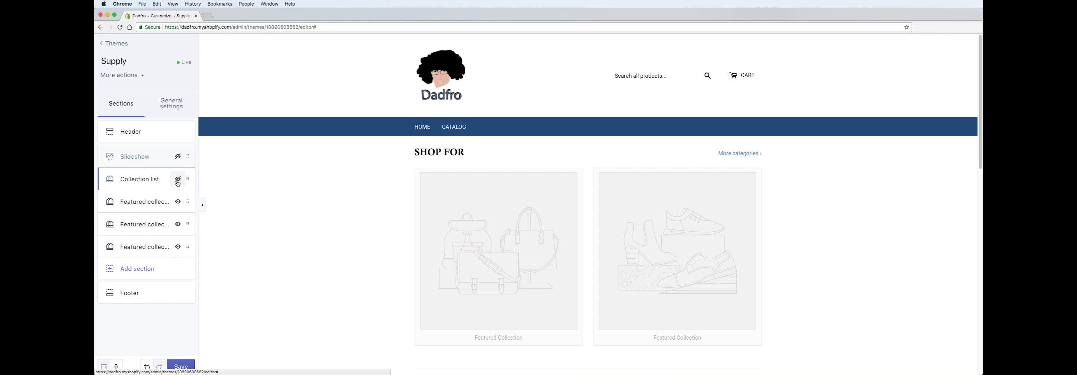
{"action": "left_click", "coordinate": [180, 204]}
{"action": "left_click", "coordinate": [178, 225]}
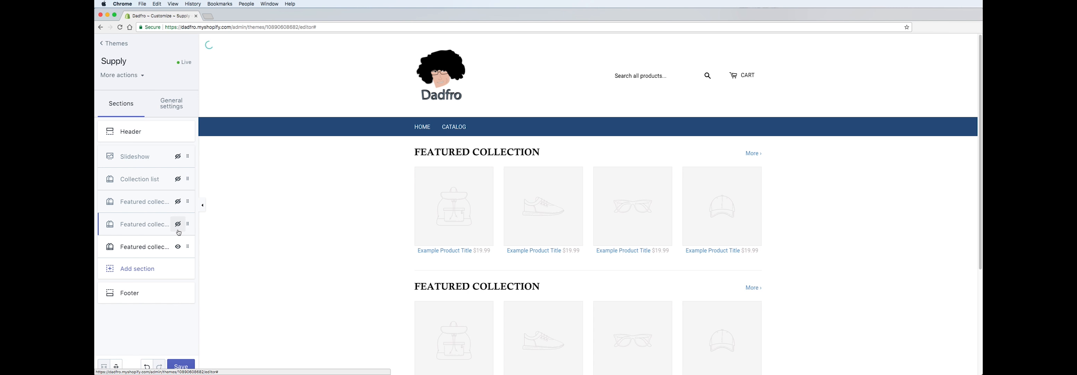
{"action": "left_click", "coordinate": [178, 247]}
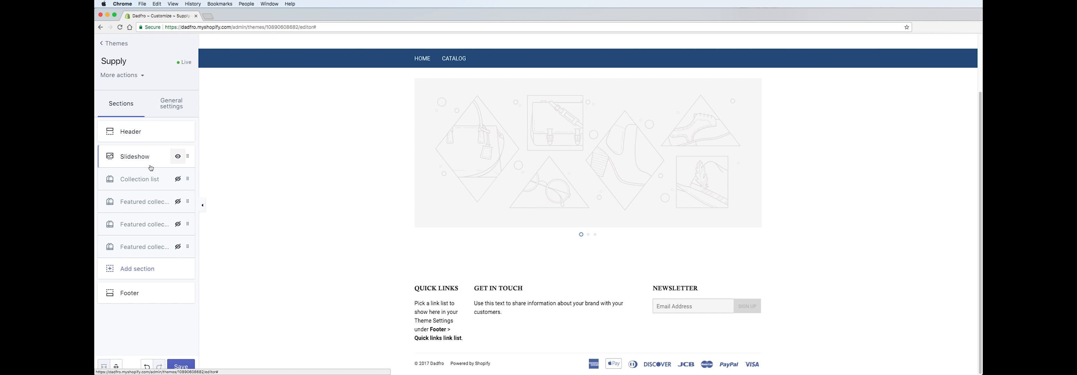
Add a fourth image slide to the slideshow and upload Da Mouse Dance.JPG as the first slide's image.
{"action": "left_click", "coordinate": [135, 158]}
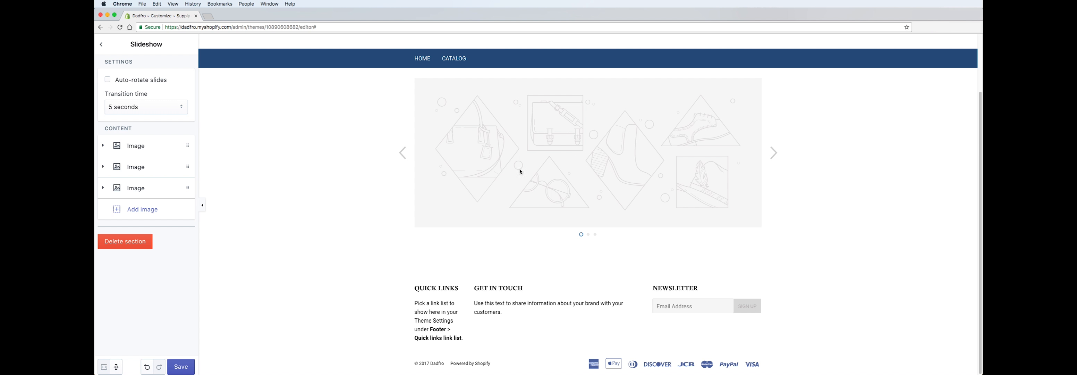
{"action": "left_click", "coordinate": [120, 209]}
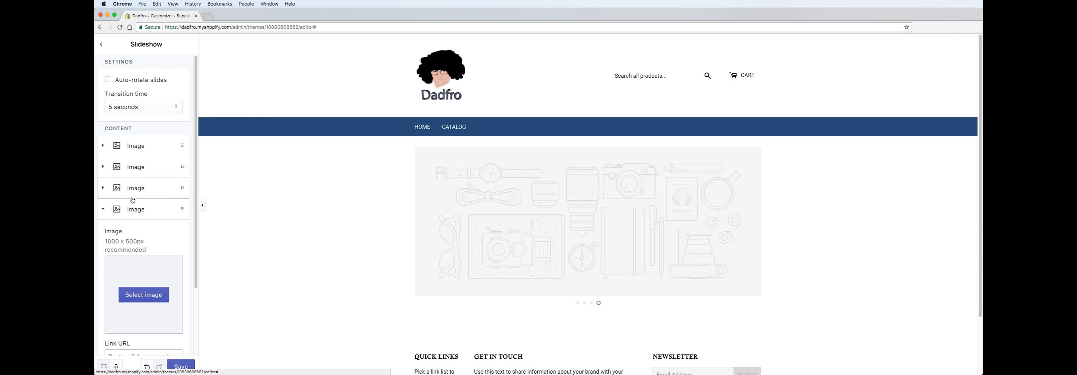
{"action": "left_click", "coordinate": [132, 147]}
{"action": "left_click", "coordinate": [143, 230]}
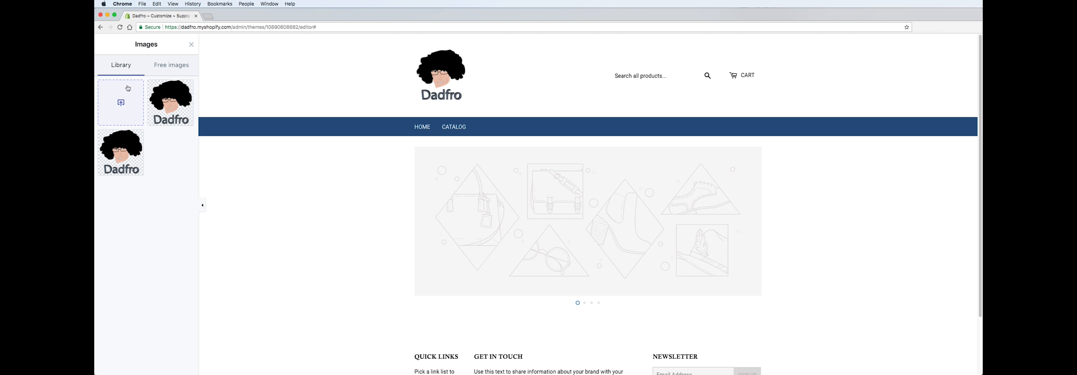
{"action": "left_click", "coordinate": [121, 104]}
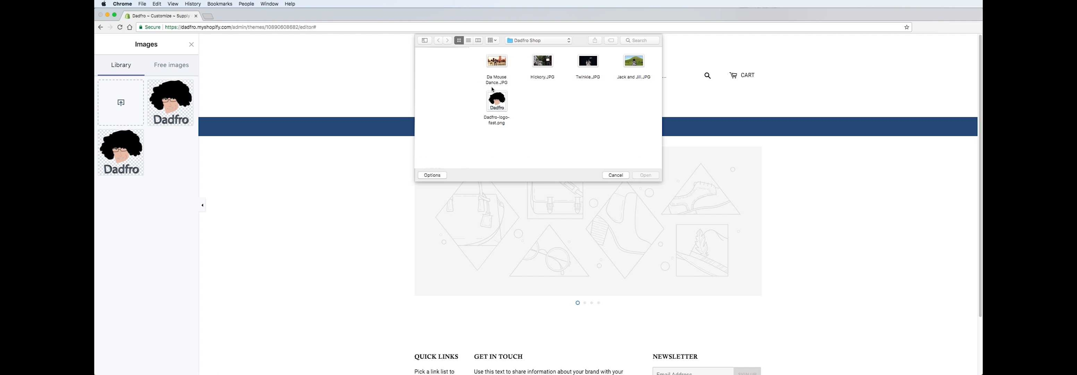
{"action": "double_click", "coordinate": [498, 63]}
{"action": "left_click", "coordinate": [170, 102]}
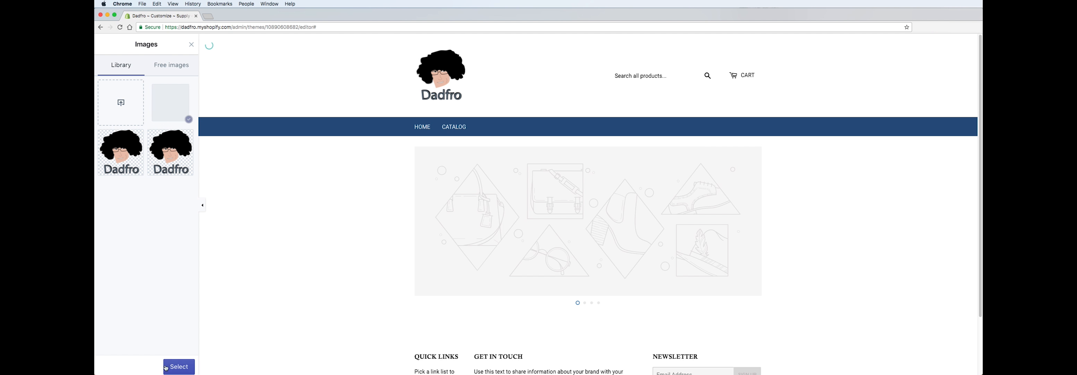
{"action": "left_click", "coordinate": [181, 366]}
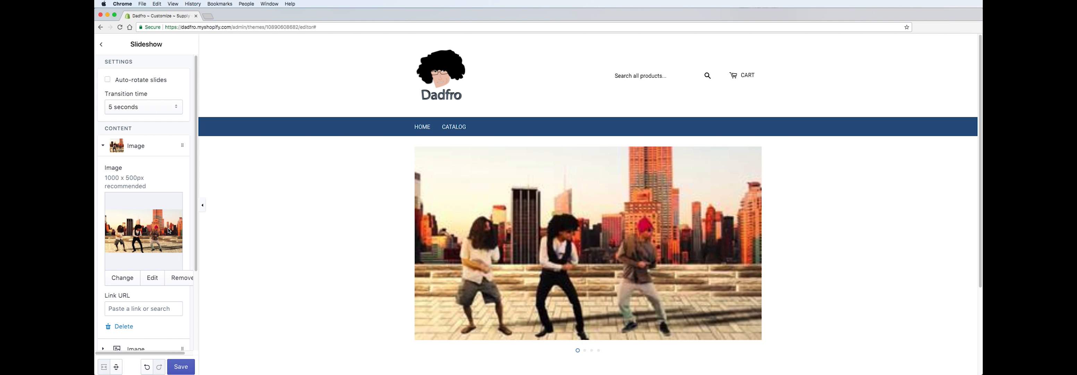
Fill the other three slides with Hickory.JPG, Twinkle.JPG and Jack and Jill.JPG and save the slideshow.
{"action": "scroll", "coordinate": [167, 236], "scroll_direction": "down", "scroll_amount": 3}
{"action": "left_click", "coordinate": [138, 241]}
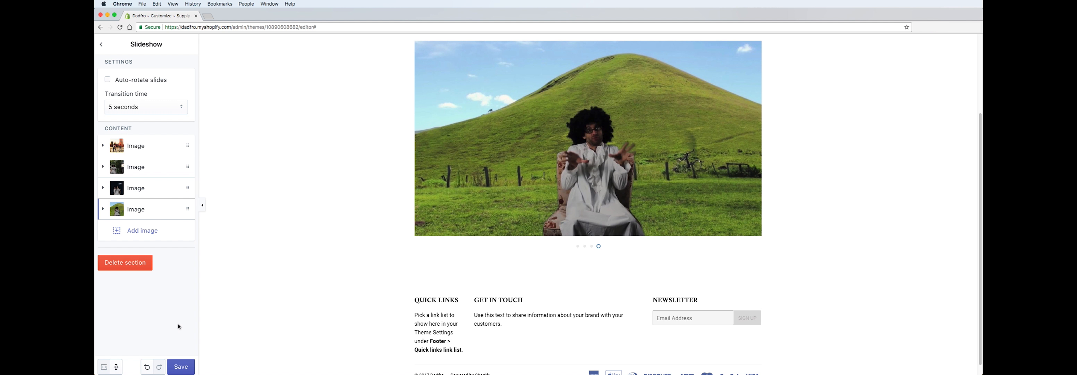
{"action": "left_click", "coordinate": [181, 366]}
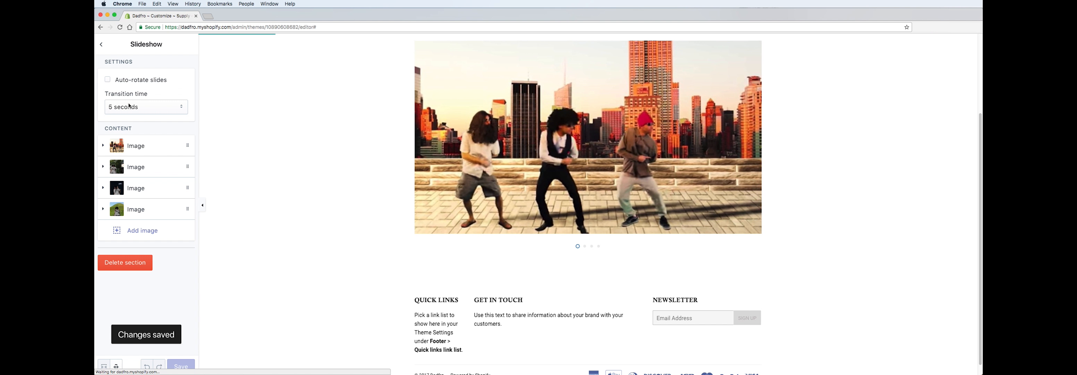
Turn on auto-rotating slides for the slideshow and save the change.
{"action": "left_click", "coordinate": [108, 80]}
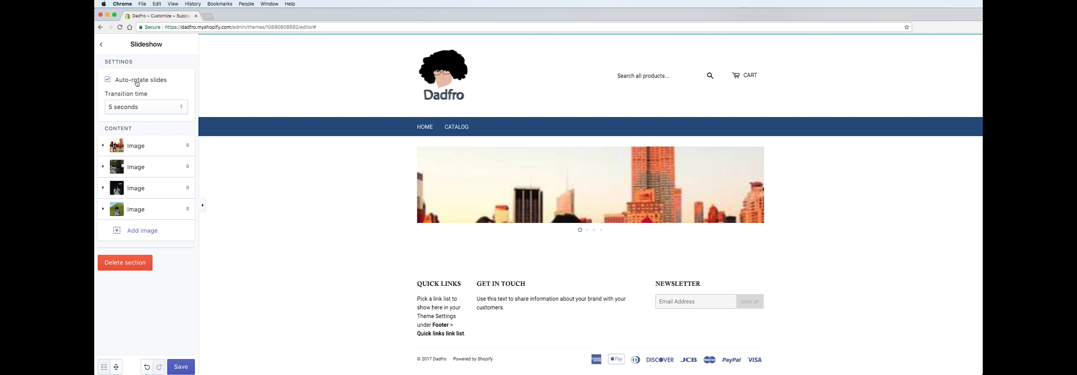
{"action": "left_click", "coordinate": [181, 366]}
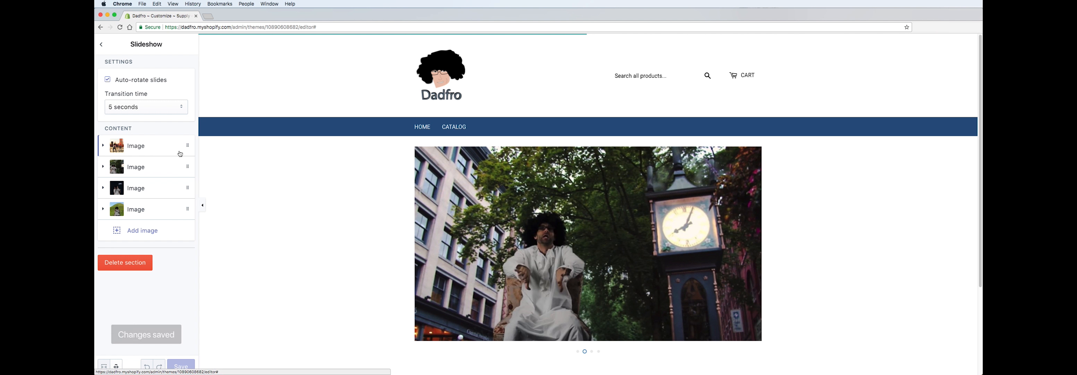
{"action": "left_click", "coordinate": [102, 47]}
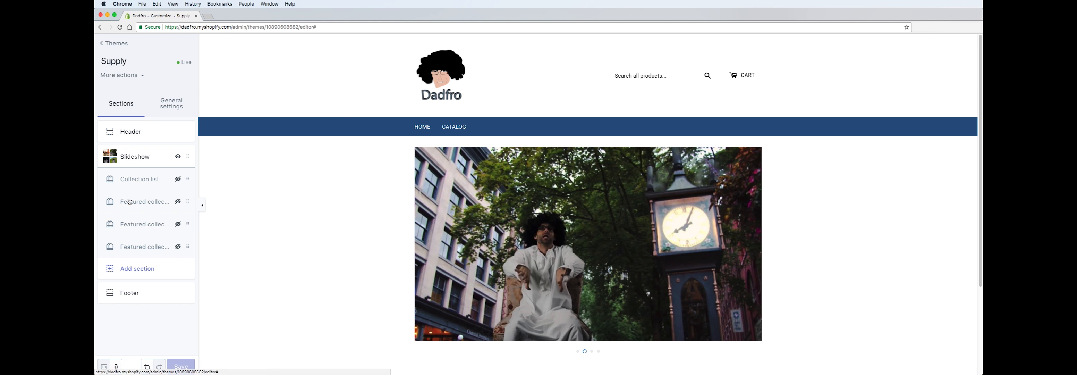
Show the collection list section on the home page and set its first collection to Home page.
{"action": "left_click", "coordinate": [179, 180]}
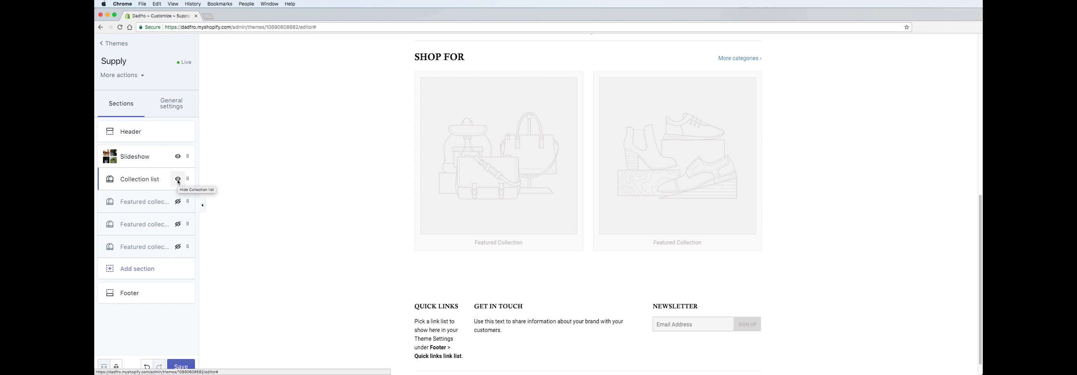
{"action": "left_click", "coordinate": [150, 183]}
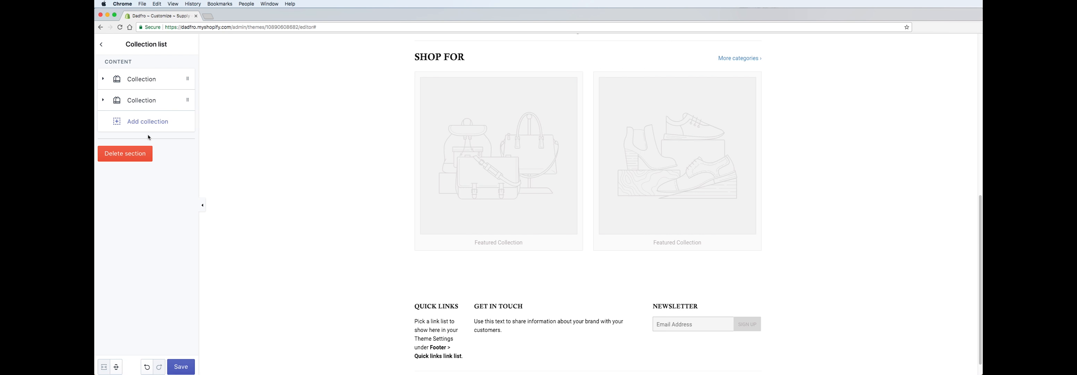
{"action": "left_click", "coordinate": [153, 83]}
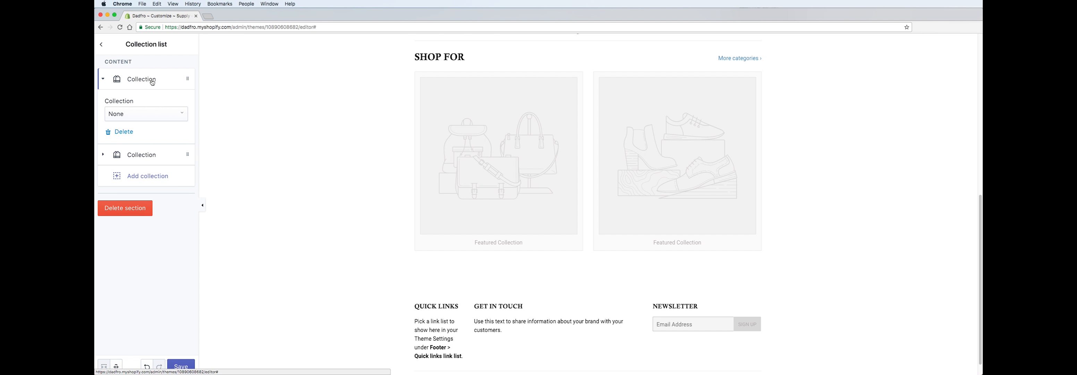
{"action": "left_click", "coordinate": [138, 114]}
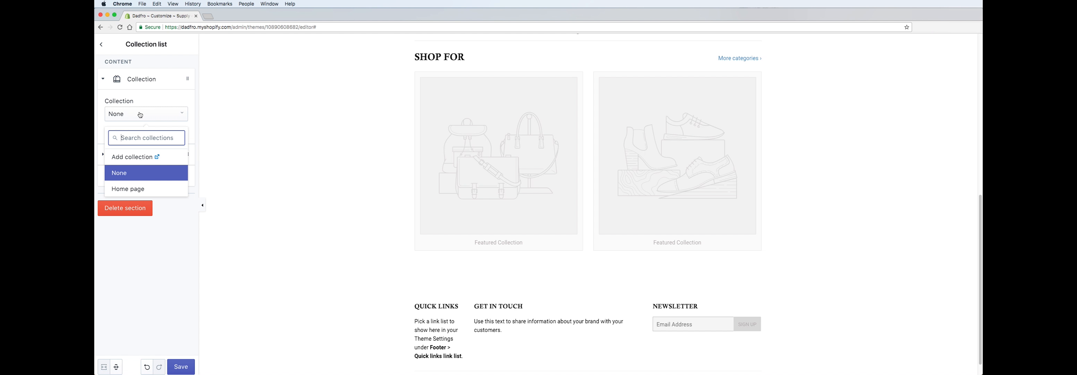
{"action": "left_click", "coordinate": [130, 189]}
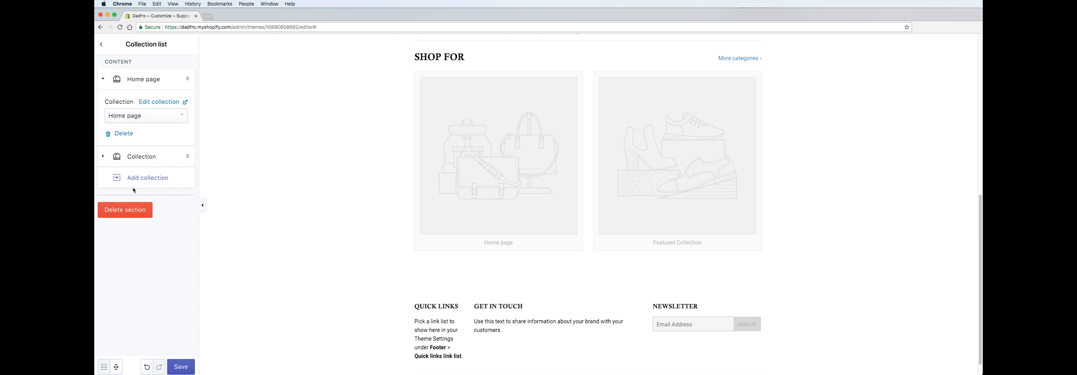
Delete the second, unassigned collection from the collection list section.
{"action": "left_click", "coordinate": [137, 160]}
{"action": "left_click", "coordinate": [125, 153]}
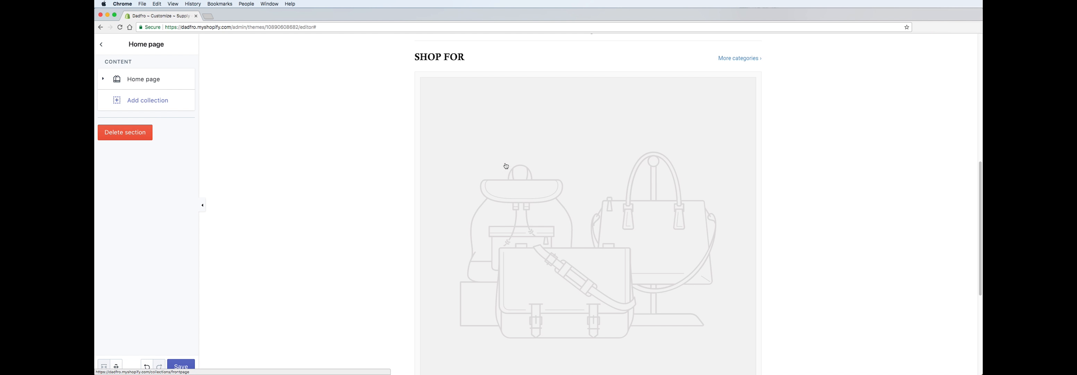
Add two more collection entries to the collection list and open the form for creating a new collection from the second entry.
{"action": "left_click", "coordinate": [148, 100]}
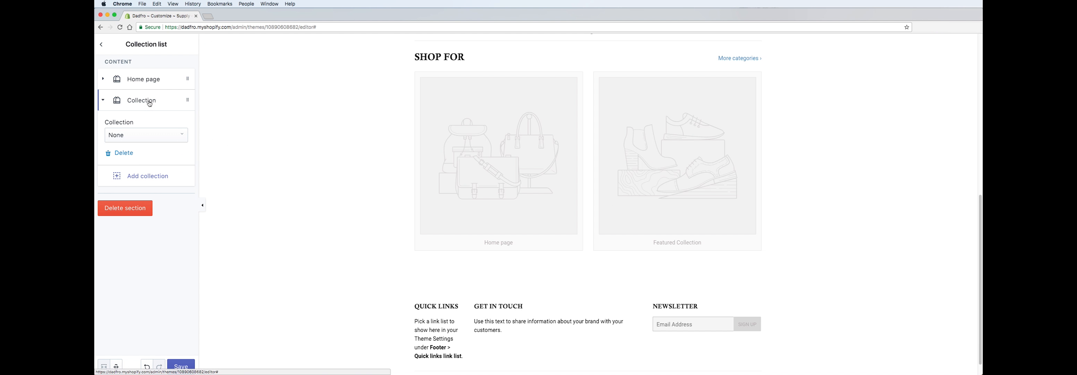
{"action": "left_click", "coordinate": [144, 173]}
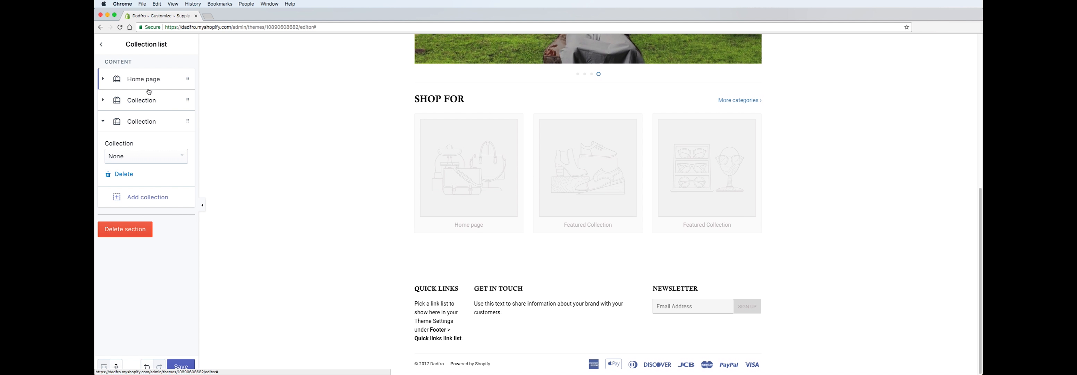
{"action": "left_click", "coordinate": [143, 100]}
{"action": "left_click", "coordinate": [147, 136]}
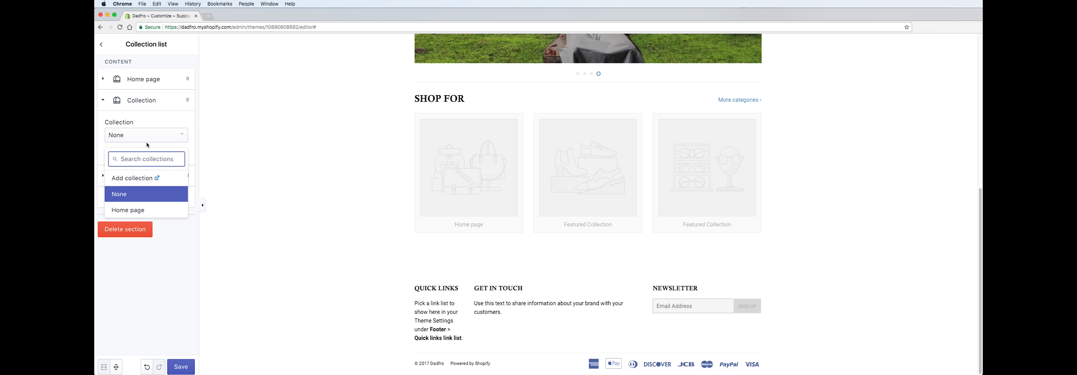
{"action": "left_click", "coordinate": [142, 183]}
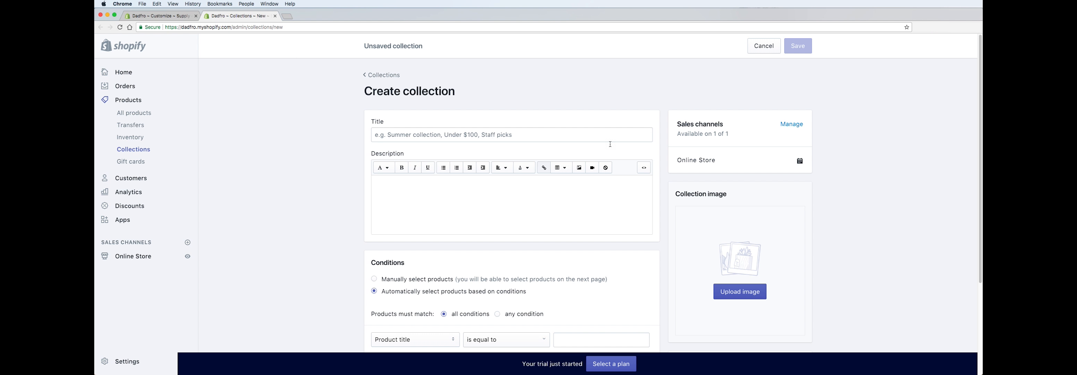
Create a collection titled Dadfro 1 with manually selected products and save it.
{"action": "left_click", "coordinate": [497, 135]}
{"action": "type", "text": "D"}
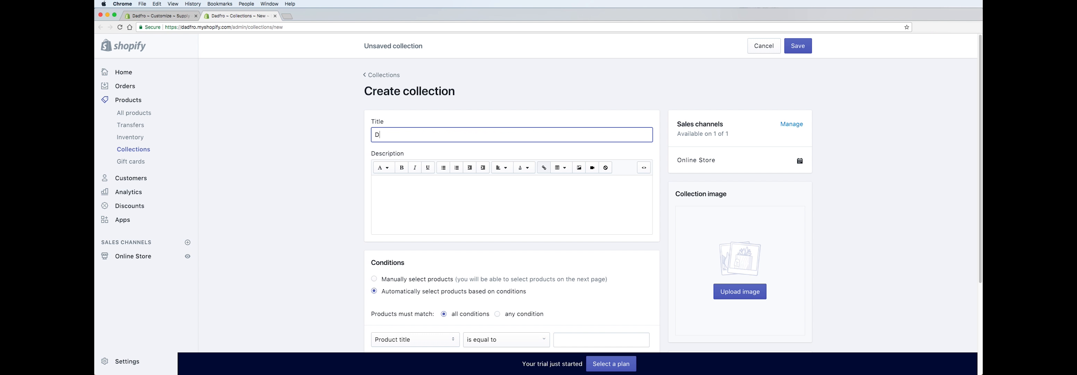
{"action": "type", "text": "adfro 1"}
{"action": "scroll", "coordinate": [580, 215], "scroll_direction": "down", "scroll_amount": 5}
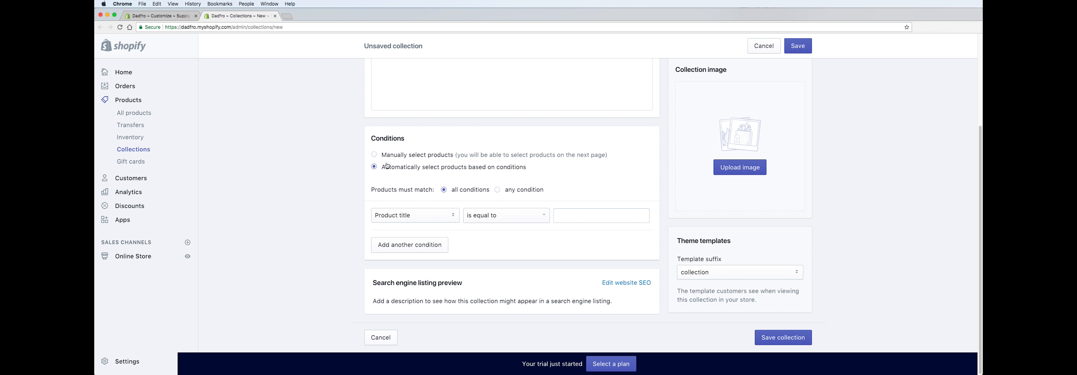
{"action": "scroll", "coordinate": [596, 188], "scroll_direction": "up", "scroll_amount": 5}
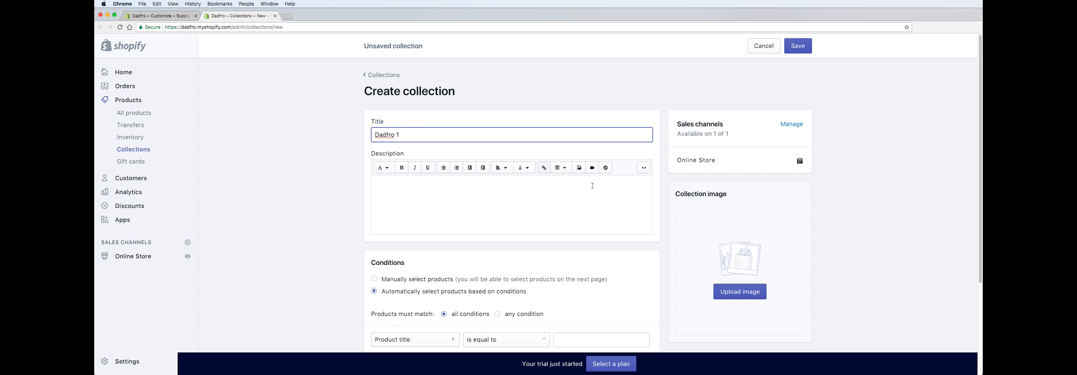
{"action": "scroll", "coordinate": [592, 186], "scroll_direction": "down", "scroll_amount": 5}
{"action": "left_click", "coordinate": [374, 155]}
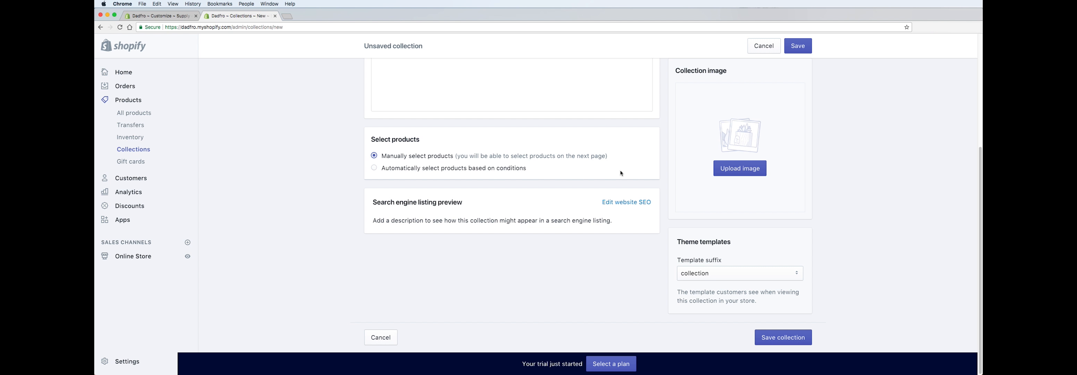
{"action": "scroll", "coordinate": [598, 171], "scroll_direction": "up", "scroll_amount": 7}
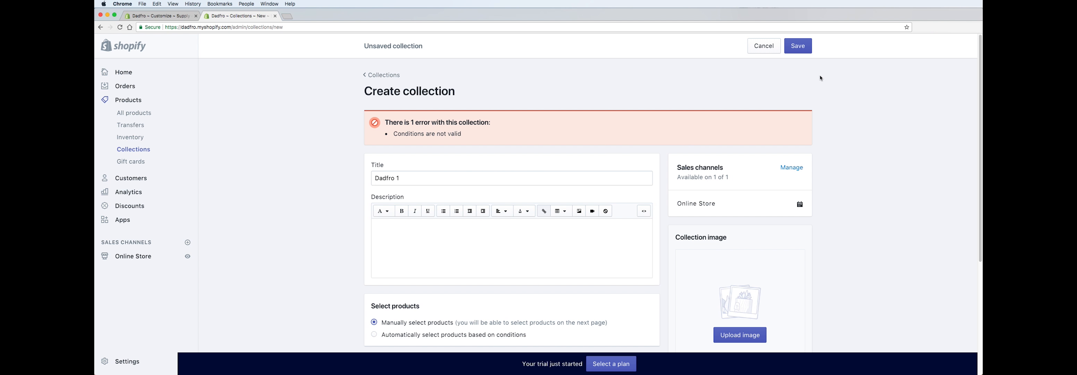
{"action": "left_click", "coordinate": [798, 45]}
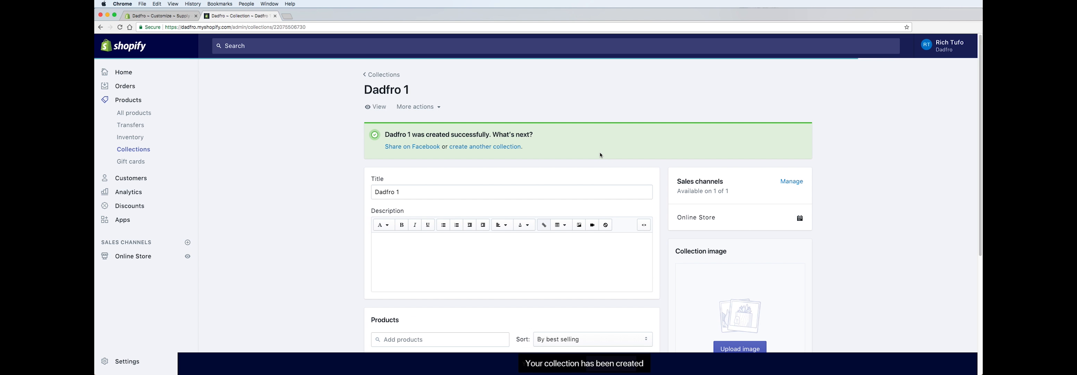
Create another collection titled Dadfro 2 with manually selected products and save it.
{"action": "left_click", "coordinate": [383, 75]}
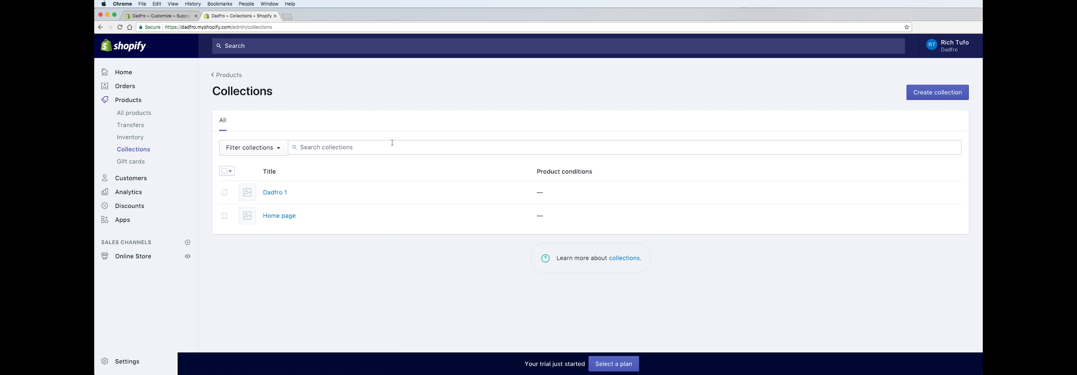
{"action": "left_click", "coordinate": [923, 96]}
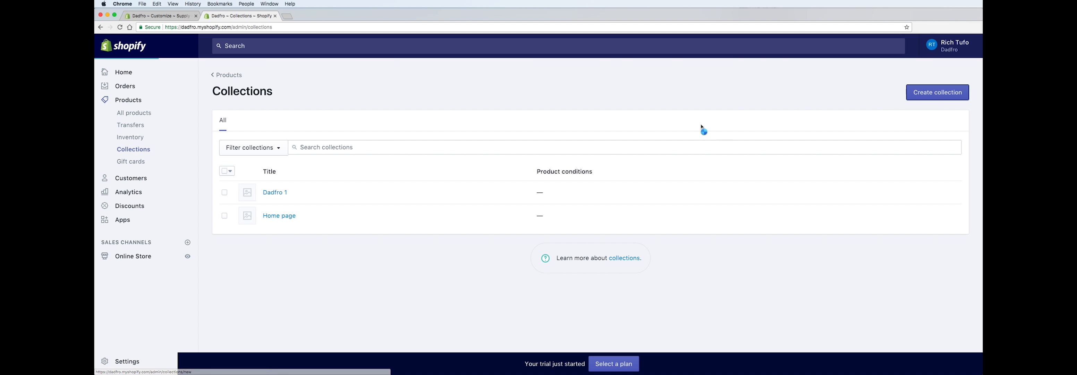
{"action": "left_click", "coordinate": [434, 135]}
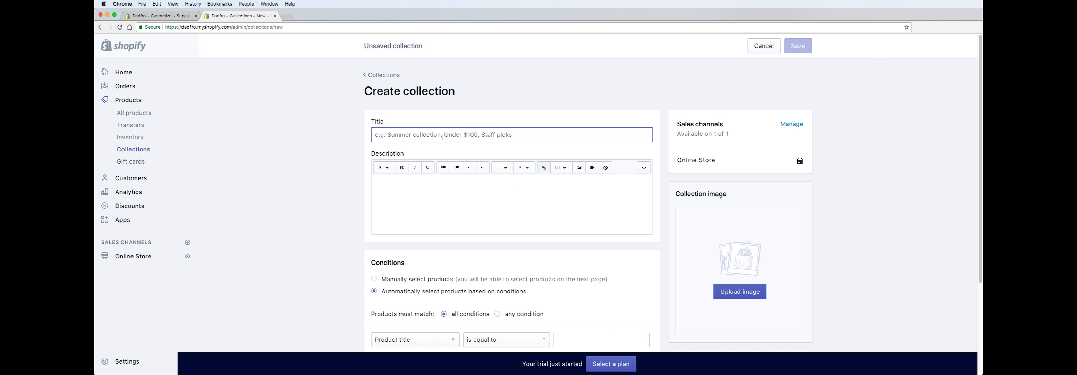
{"action": "type", "text": "Dadfro 2"}
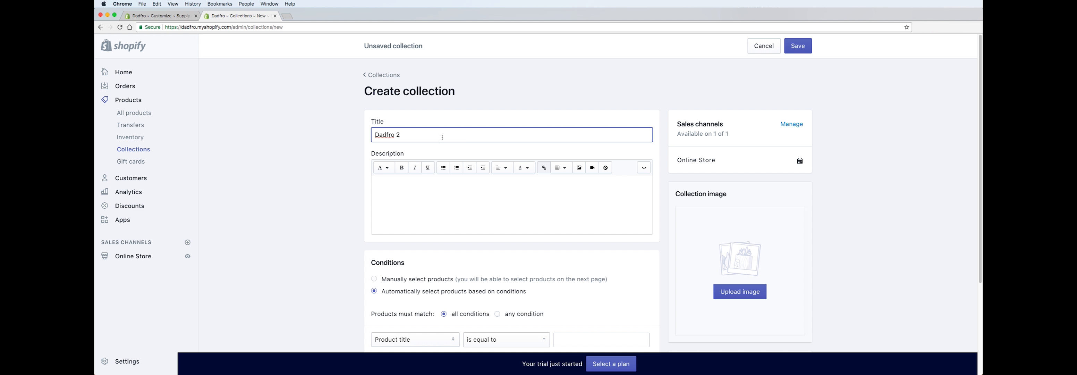
{"action": "left_click", "coordinate": [374, 279]}
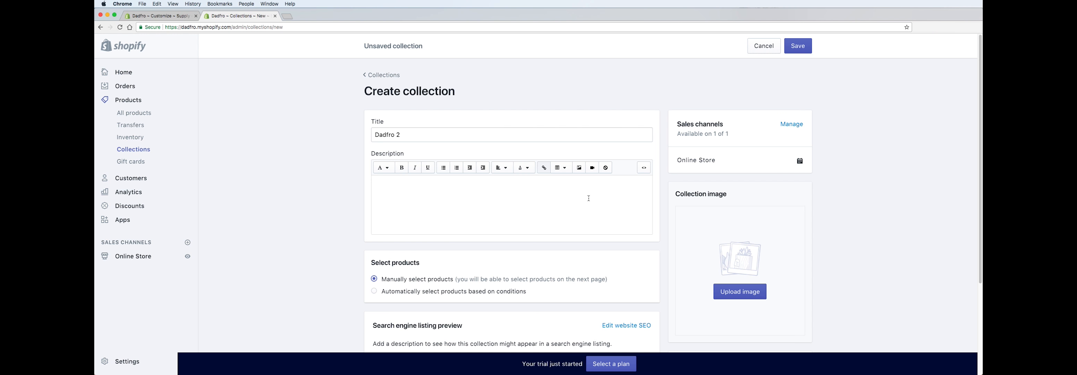
{"action": "left_click", "coordinate": [798, 46]}
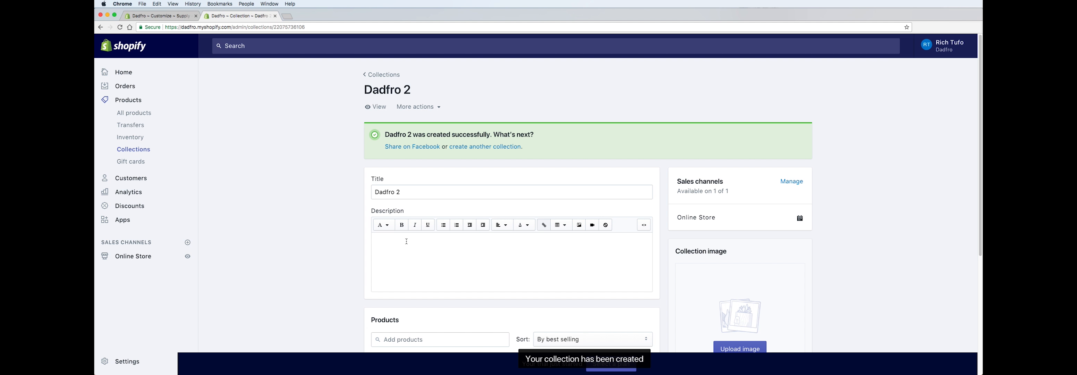
Reopen the Supply theme for customizing and set the collection list's first collection to Dadfro 1.
{"action": "left_click", "coordinate": [144, 261]}
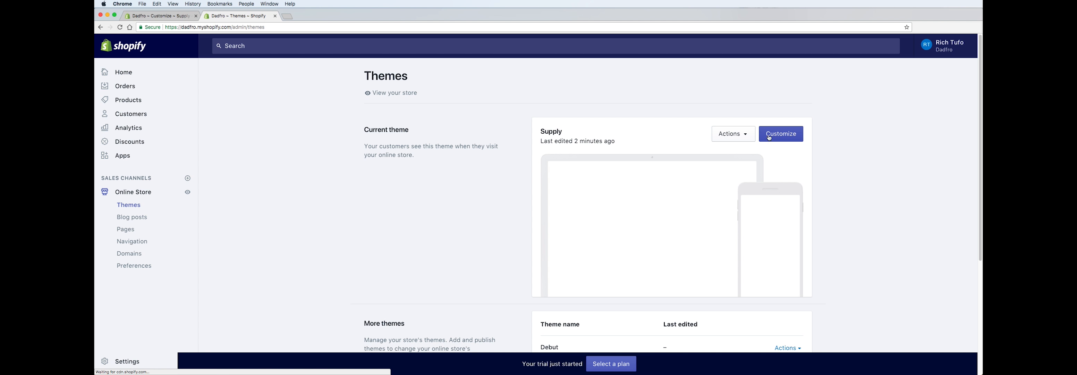
{"action": "left_click", "coordinate": [772, 138]}
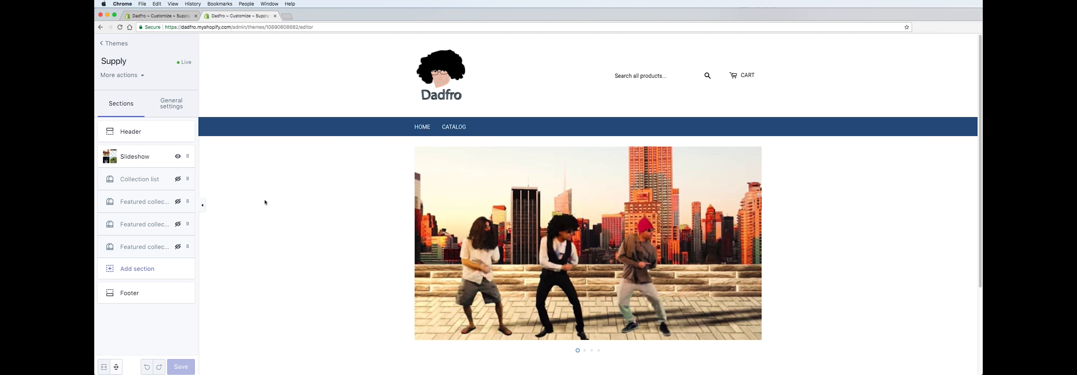
{"action": "left_click", "coordinate": [139, 180]}
{"action": "left_click", "coordinate": [140, 79]}
{"action": "left_click", "coordinate": [141, 115]}
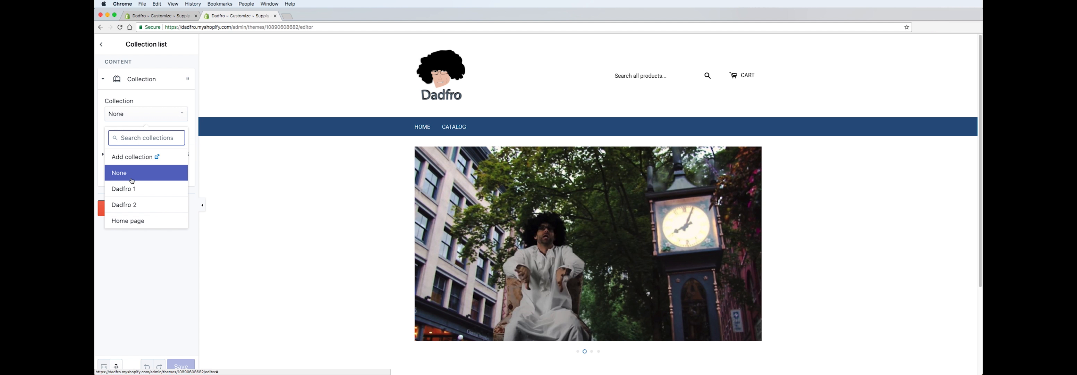
{"action": "left_click", "coordinate": [134, 188]}
Set the collection list's second collection to Dadfro 2 and save the section.
{"action": "left_click", "coordinate": [139, 158]}
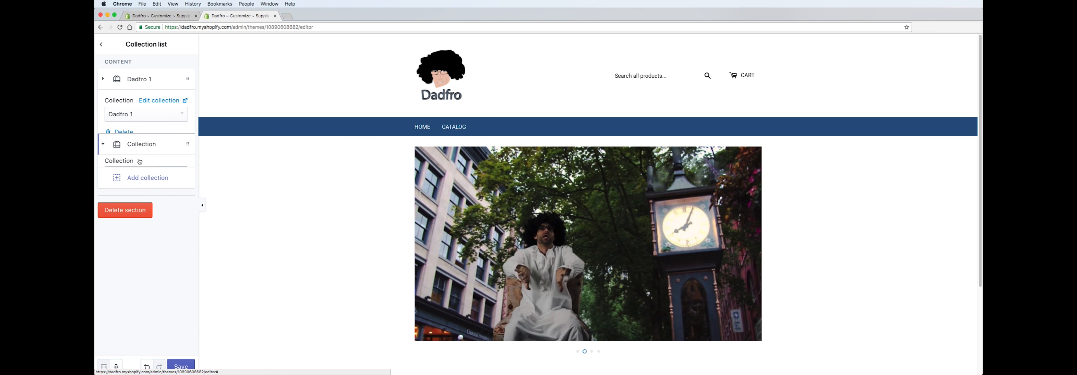
{"action": "left_click", "coordinate": [138, 138]}
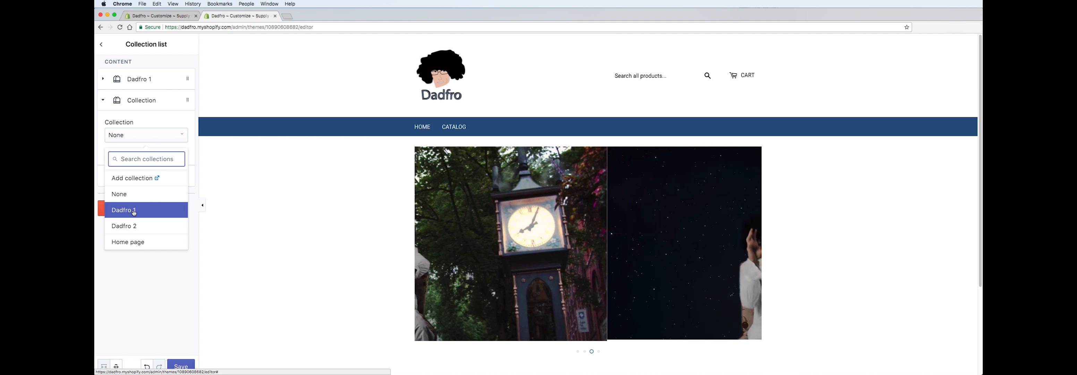
{"action": "left_click", "coordinate": [126, 225]}
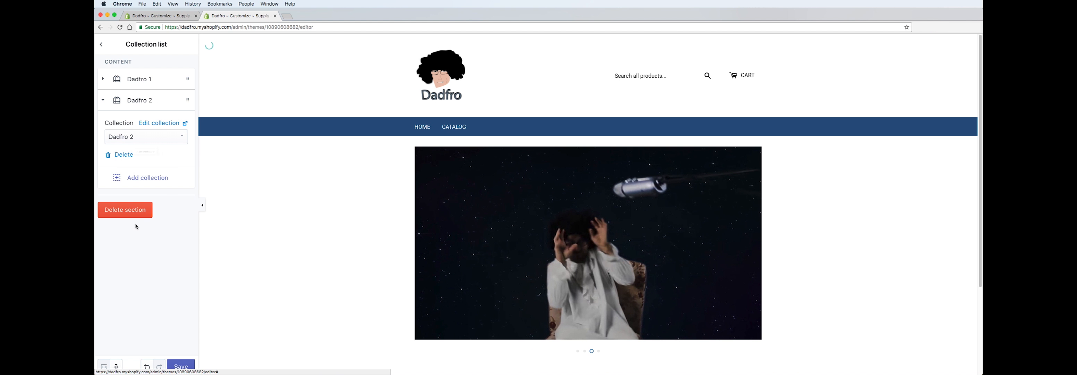
{"action": "left_click", "coordinate": [181, 366]}
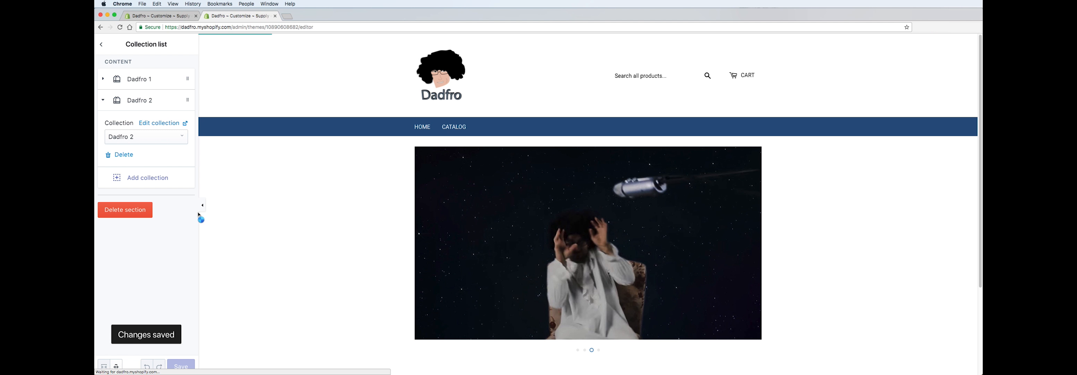
Show the collection list and the first featured collection on the home page, and open the featured collection's settings.
{"action": "left_click", "coordinate": [102, 45]}
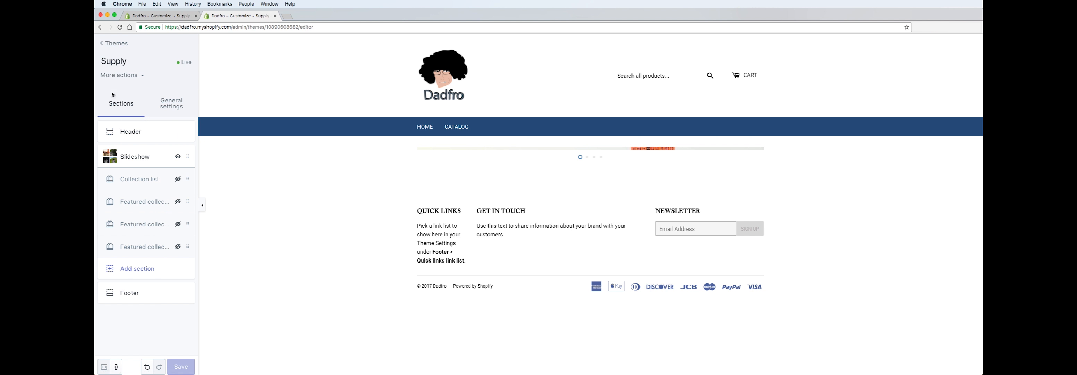
{"action": "left_click", "coordinate": [179, 180]}
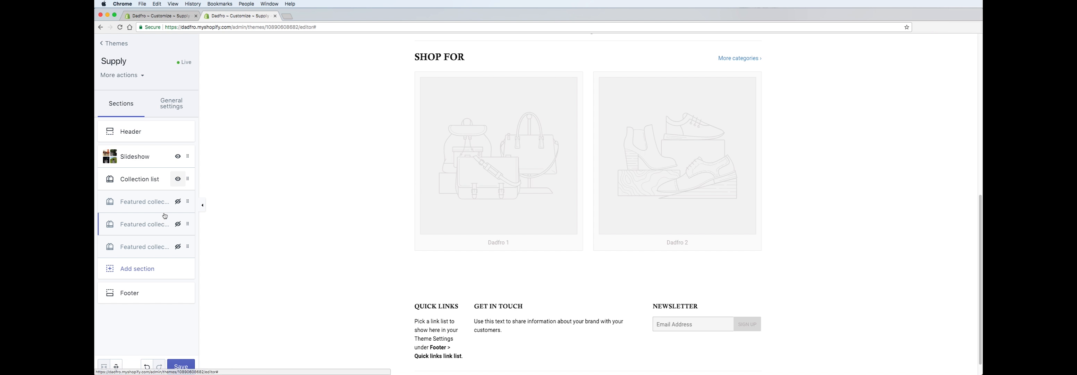
{"action": "left_click", "coordinate": [155, 205]}
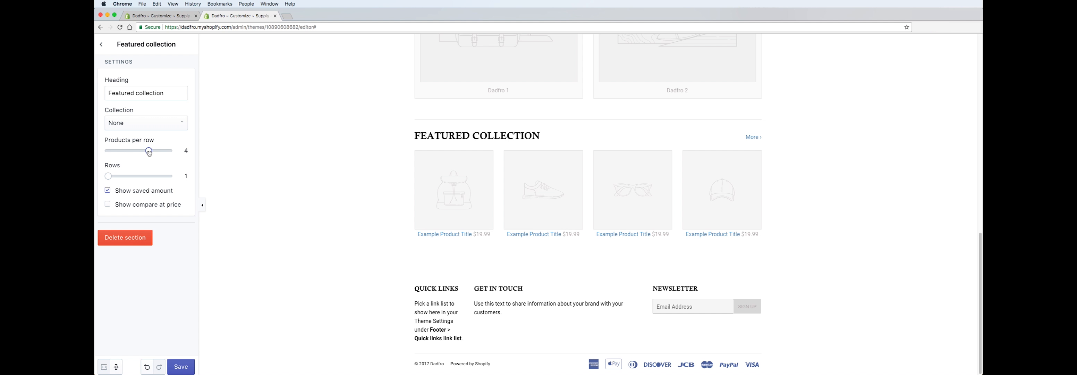
Try 5 products per row and 5 rows in the featured collection, and set them back to 4 and 1.
{"action": "mouse_move", "coordinate": [149, 153]}
{"action": "left_mouse_down"}
{"action": "mouse_move", "coordinate": [131, 157]}
{"action": "mouse_move", "coordinate": [166, 154]}
{"action": "left_mouse_up"}
{"action": "left_click_drag", "start_coordinate": [109, 175], "coordinate": [174, 179]}
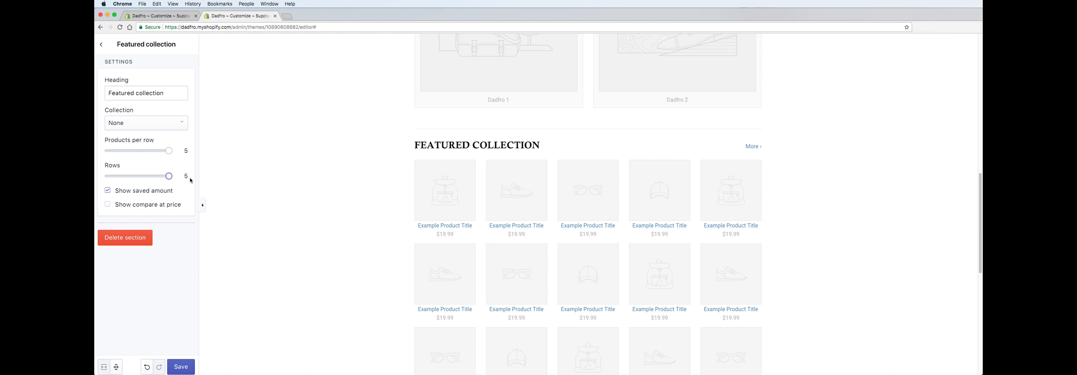
{"action": "scroll", "coordinate": [508, 192], "scroll_direction": "down", "scroll_amount": 3}
{"action": "scroll", "coordinate": [664, 198], "scroll_direction": "down", "scroll_amount": 4}
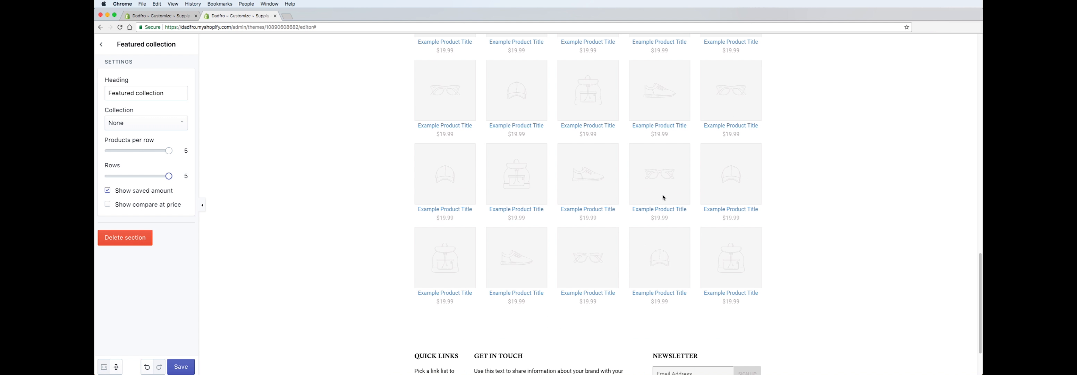
{"action": "scroll", "coordinate": [459, 201], "scroll_direction": "up", "scroll_amount": 12}
{"action": "left_click_drag", "start_coordinate": [169, 175], "coordinate": [108, 176]}
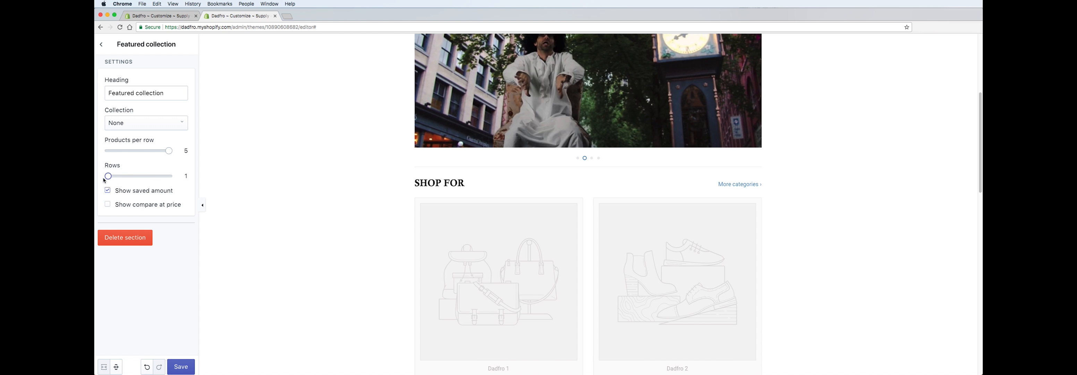
{"action": "left_click_drag", "start_coordinate": [169, 151], "coordinate": [153, 155]}
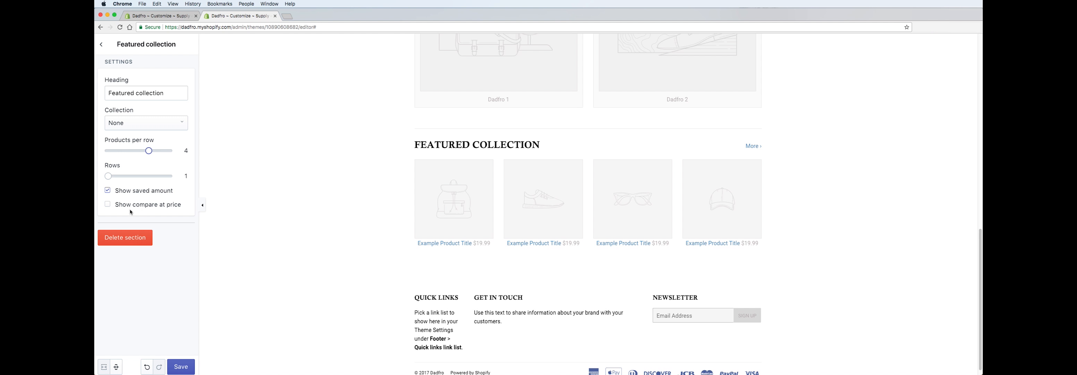
Turn on the compare-at price for the featured collection, save the change and return to the section list.
{"action": "left_click", "coordinate": [108, 205]}
{"action": "left_click", "coordinate": [181, 367]}
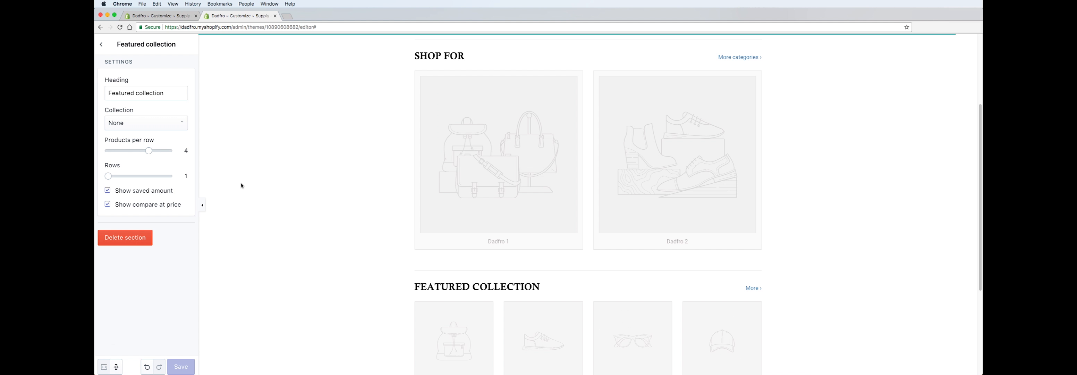
{"action": "left_click", "coordinate": [101, 45]}
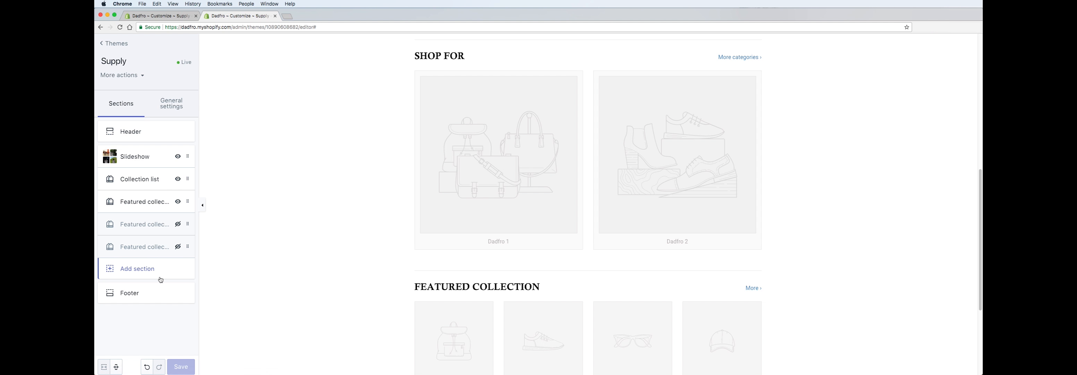
Look through the section types that can be added to the home page.
{"action": "left_click", "coordinate": [139, 272]}
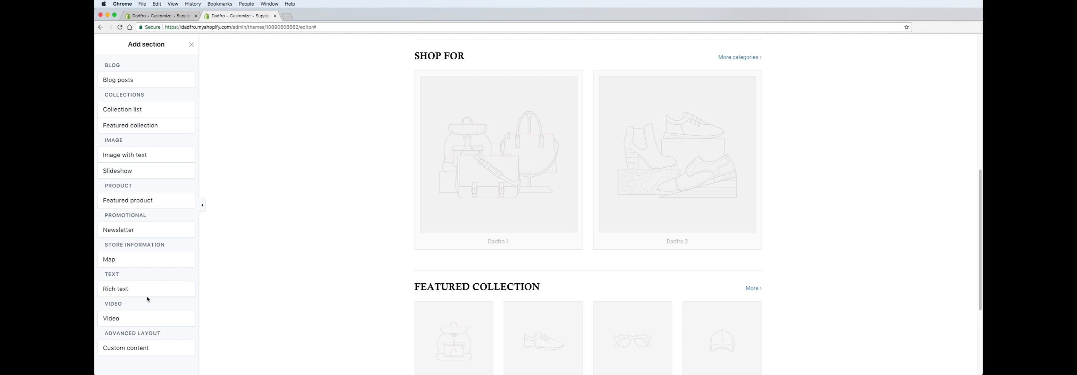
{"action": "left_click", "coordinate": [191, 44]}
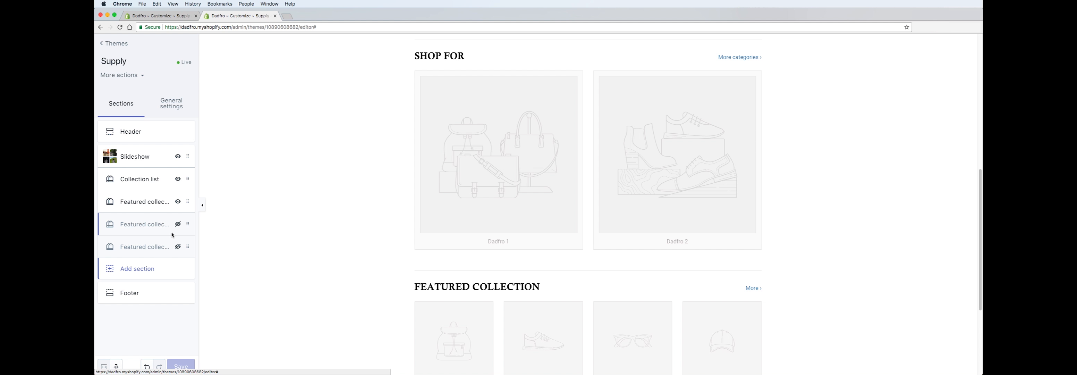
Delete the two hidden featured collection sections from the home page.
{"action": "left_click", "coordinate": [142, 247]}
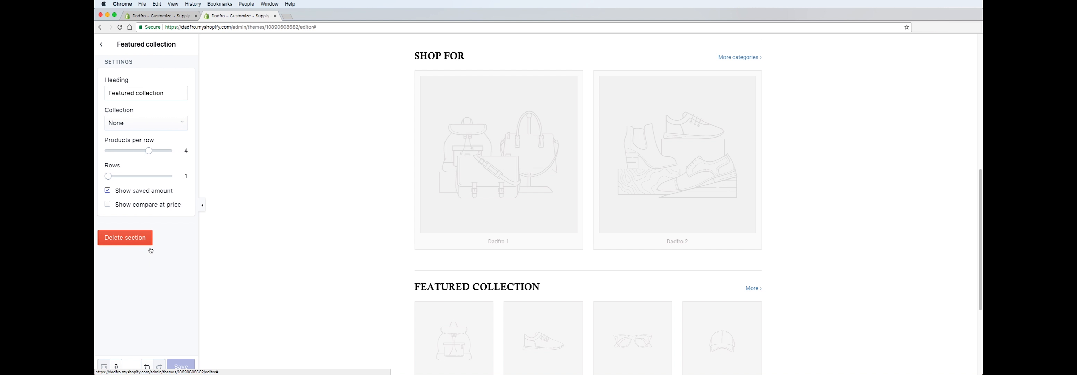
{"action": "left_click", "coordinate": [129, 242]}
{"action": "left_click", "coordinate": [129, 243]}
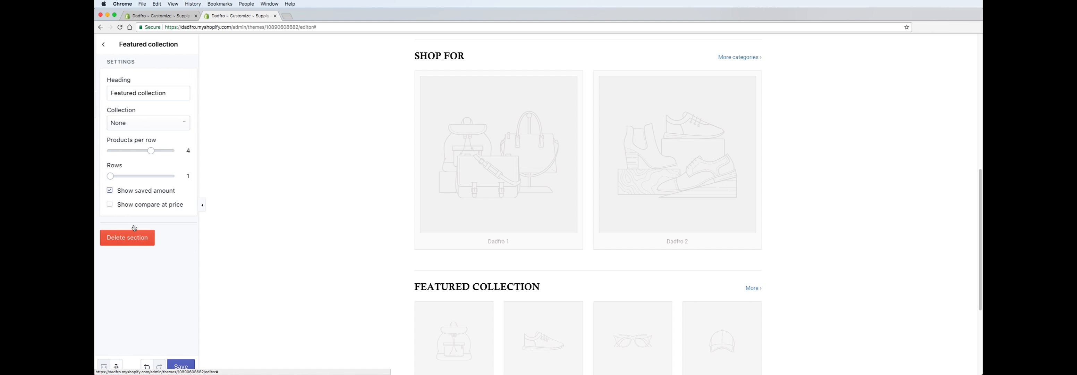
{"action": "left_click", "coordinate": [131, 242]}
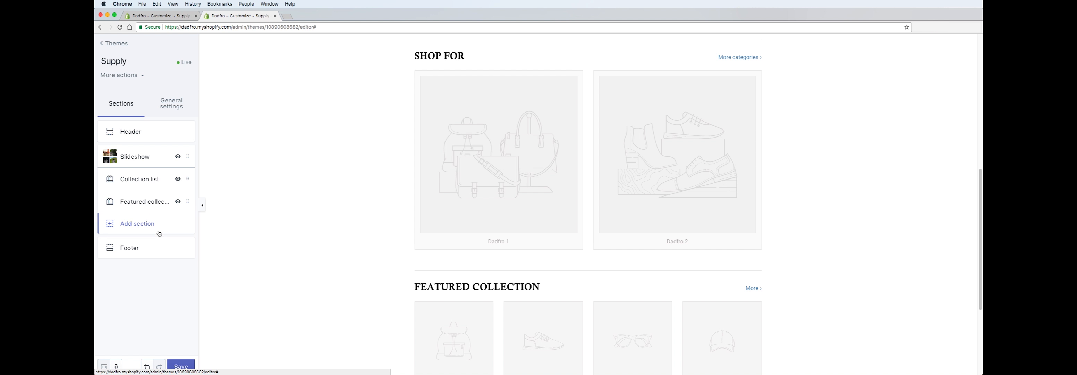
Assign the Footer menu to the footer's Quick links block and save the theme.
{"action": "left_click", "coordinate": [143, 248]}
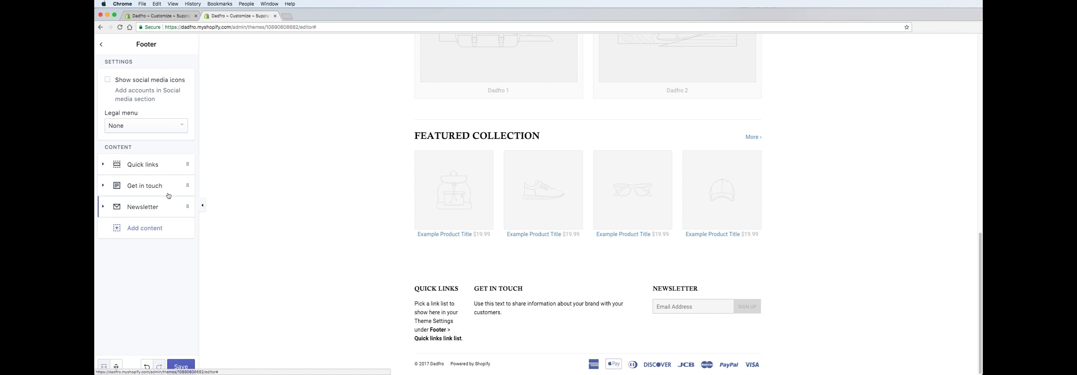
{"action": "left_click", "coordinate": [148, 169]}
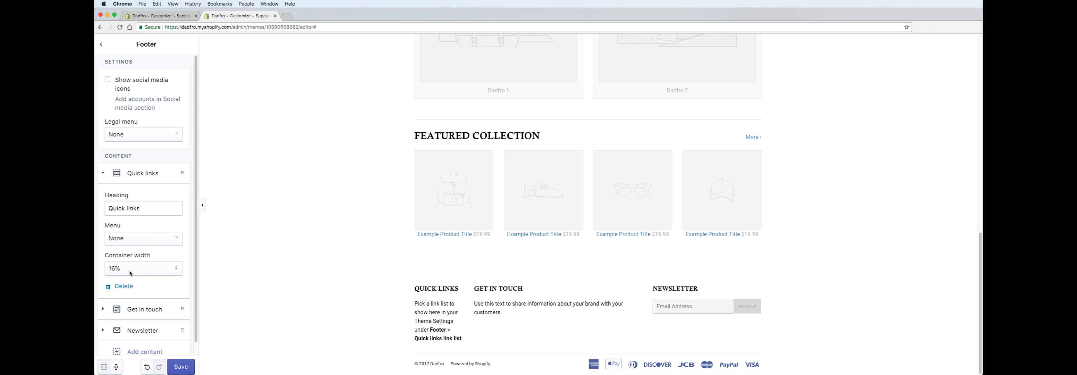
{"action": "left_click", "coordinate": [147, 209]}
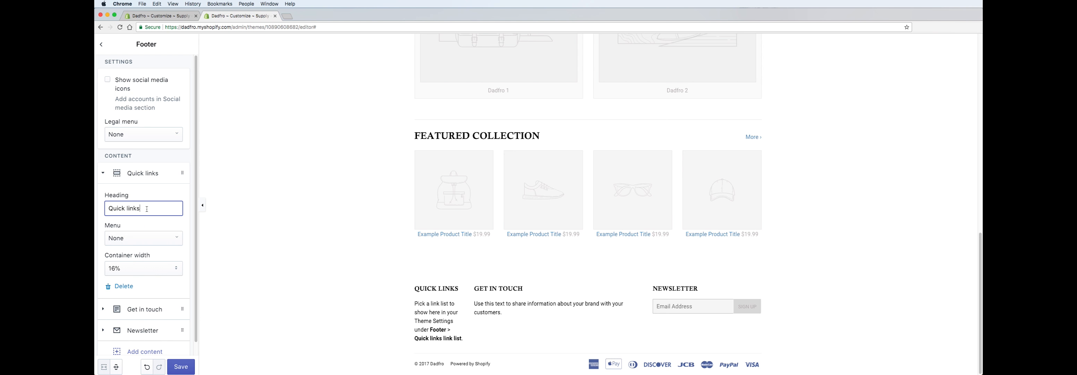
{"action": "left_click", "coordinate": [137, 241]}
{"action": "left_click", "coordinate": [141, 208]}
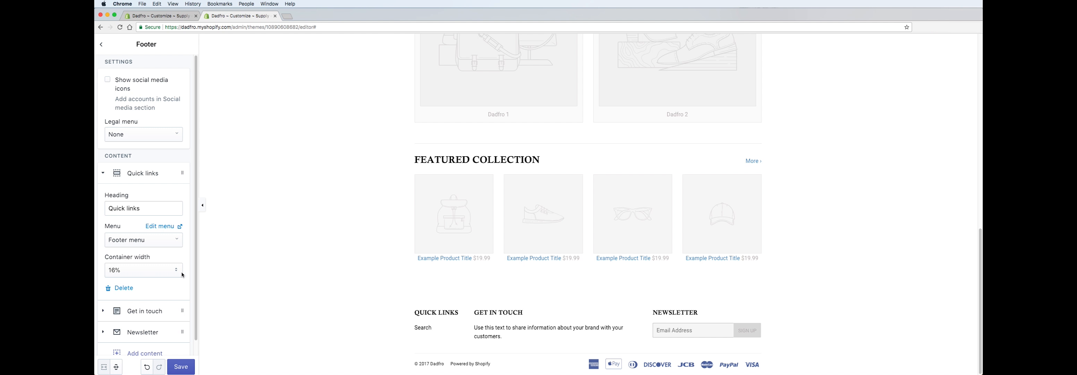
{"action": "left_click", "coordinate": [181, 366]}
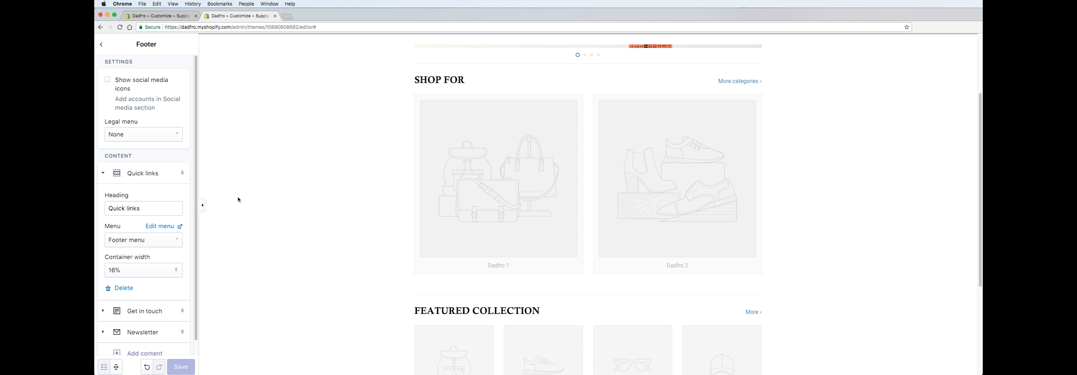
Set the header background colour to light grey #e0e0e0 in the theme's general colour settings.
{"action": "left_click", "coordinate": [102, 45]}
{"action": "left_click", "coordinate": [175, 106]}
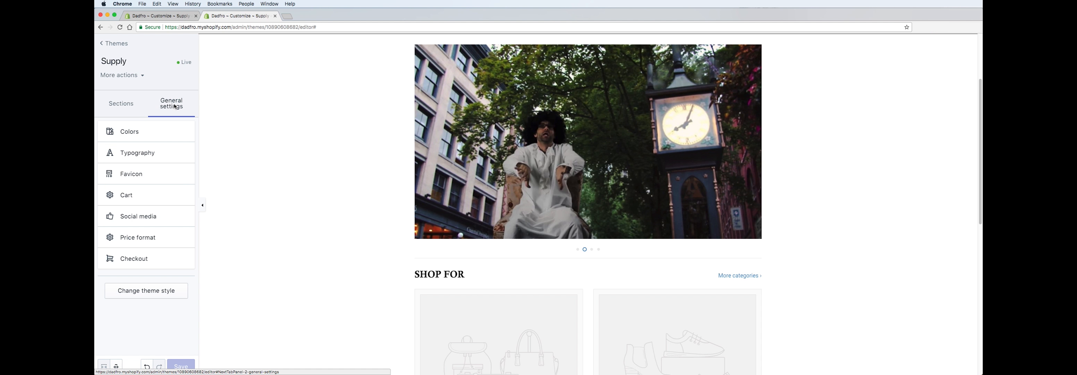
{"action": "left_click", "coordinate": [151, 133]}
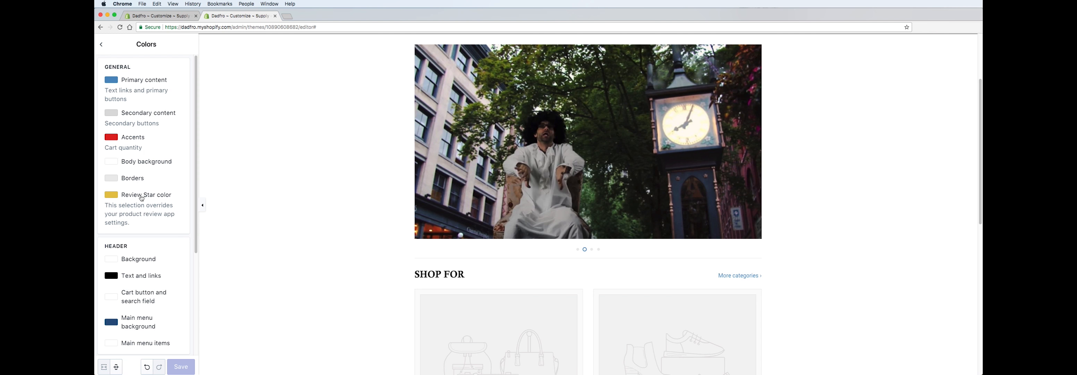
{"action": "left_click", "coordinate": [121, 261]}
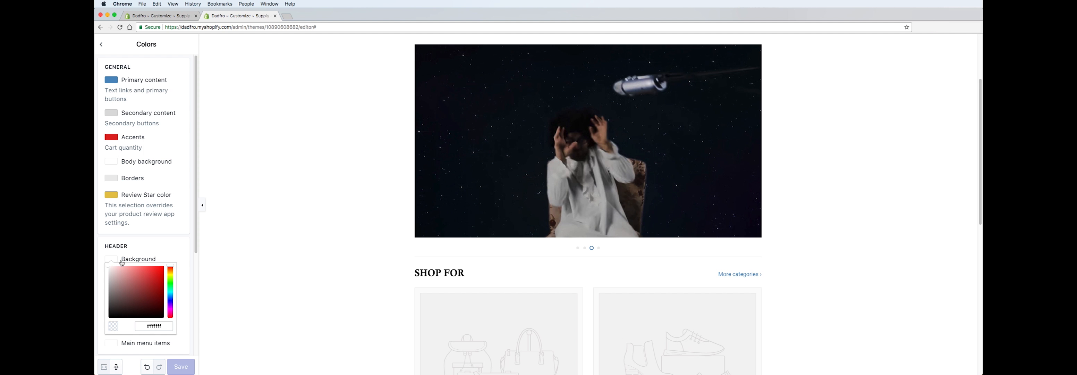
{"action": "left_click", "coordinate": [109, 275]}
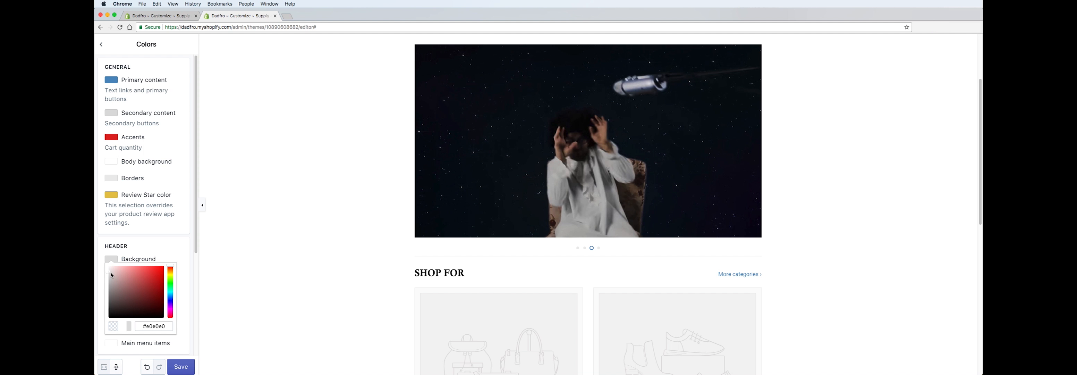
Copy the header background's colour code to the footer background, save, and check the footer in the preview.
{"action": "double_click", "coordinate": [160, 326]}
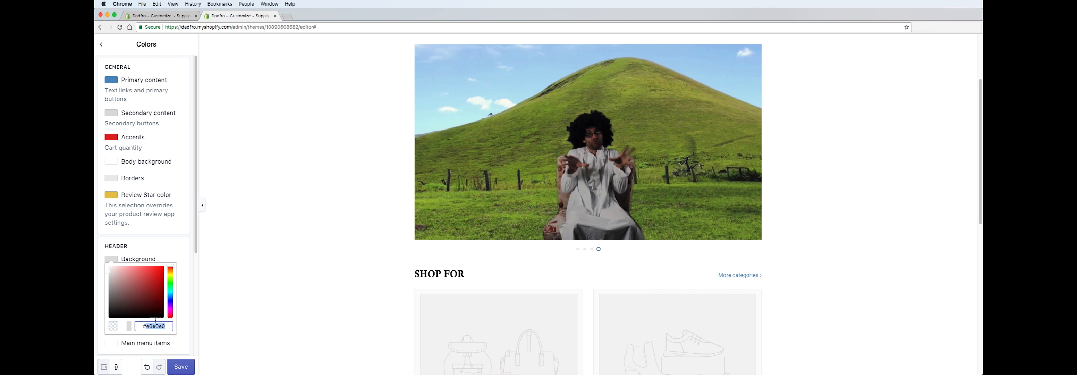
{"action": "scroll", "coordinate": [172, 220], "scroll_direction": "down", "scroll_amount": 5}
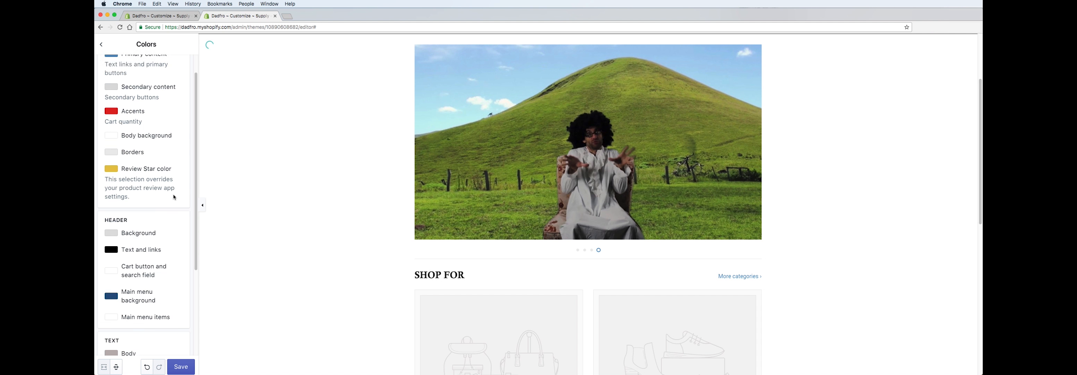
{"action": "left_click", "coordinate": [111, 299]}
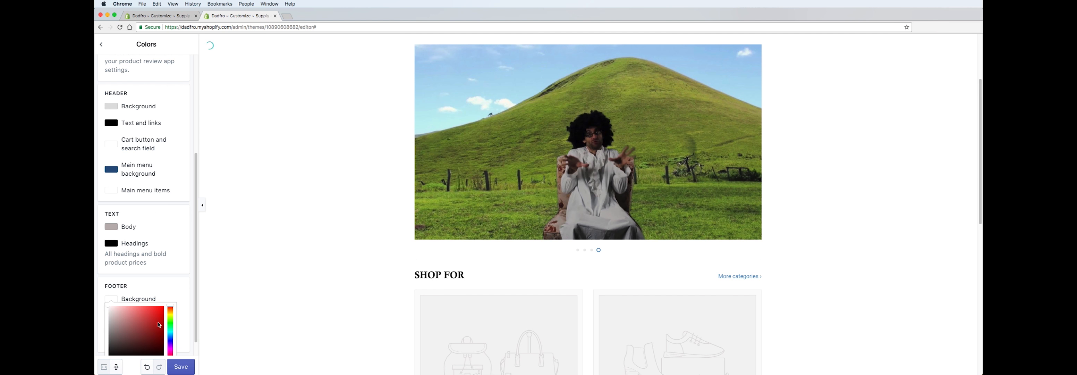
{"action": "scroll", "coordinate": [185, 265], "scroll_direction": "down", "scroll_amount": 1}
{"action": "double_click", "coordinate": [160, 347]}
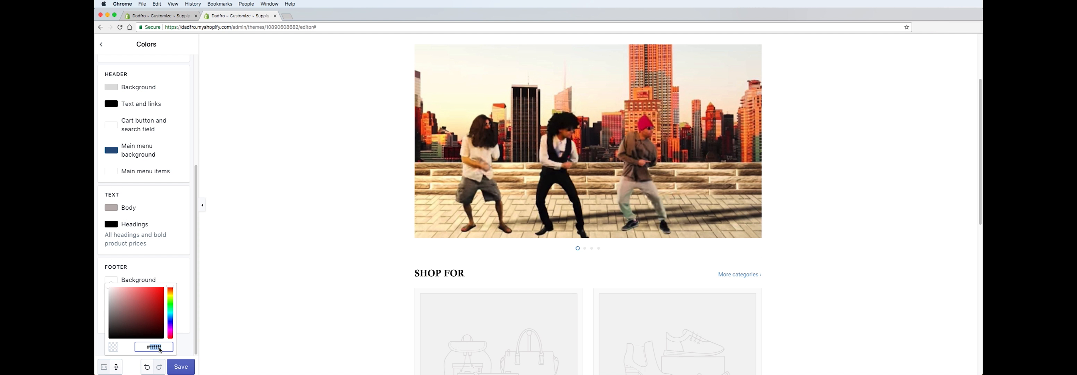
{"action": "key", "text": "super+v"}
{"action": "left_click", "coordinate": [181, 367]}
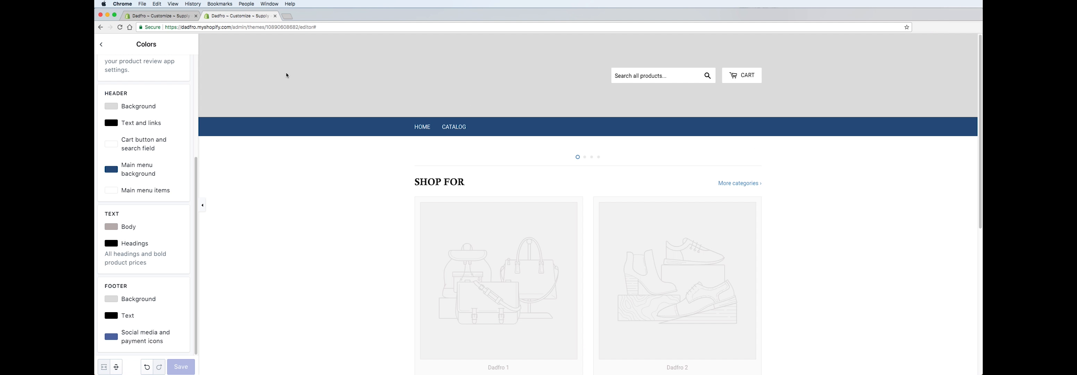
{"action": "scroll", "coordinate": [286, 84], "scroll_direction": "down", "scroll_amount": 5}
{"action": "scroll", "coordinate": [284, 96], "scroll_direction": "down", "scroll_amount": 2}
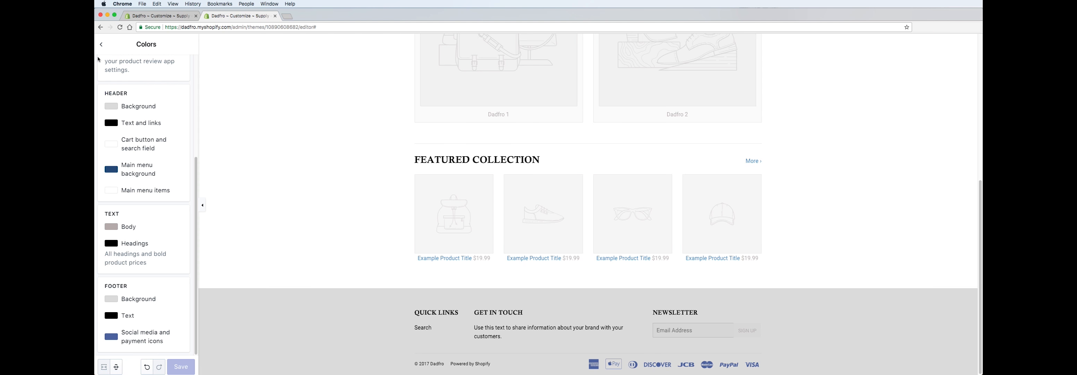
Return to the footer section and delete its Get in touch block.
{"action": "left_click", "coordinate": [102, 44]}
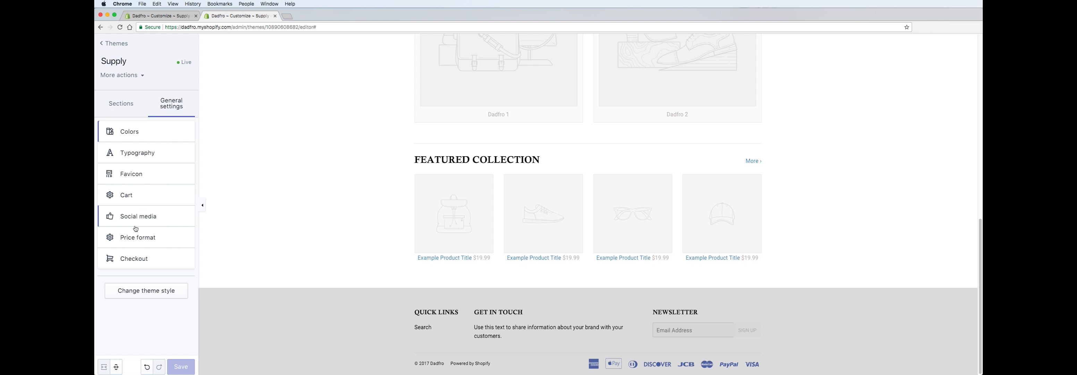
{"action": "left_click", "coordinate": [123, 104]}
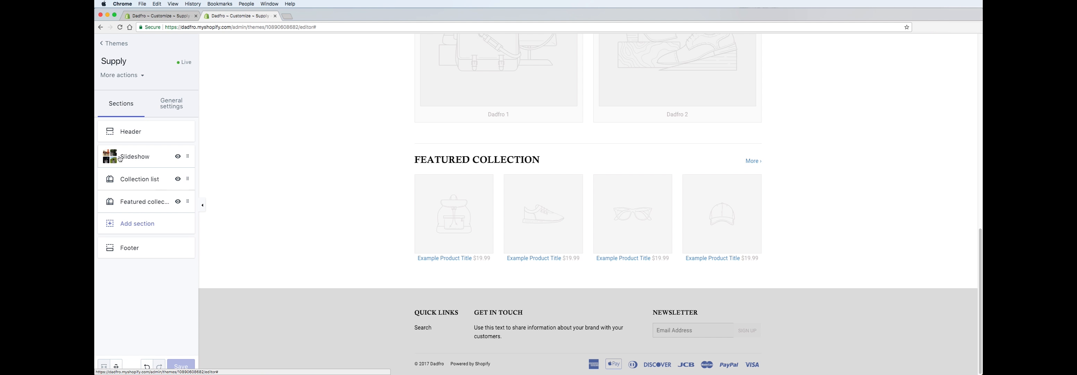
{"action": "left_click", "coordinate": [134, 247]}
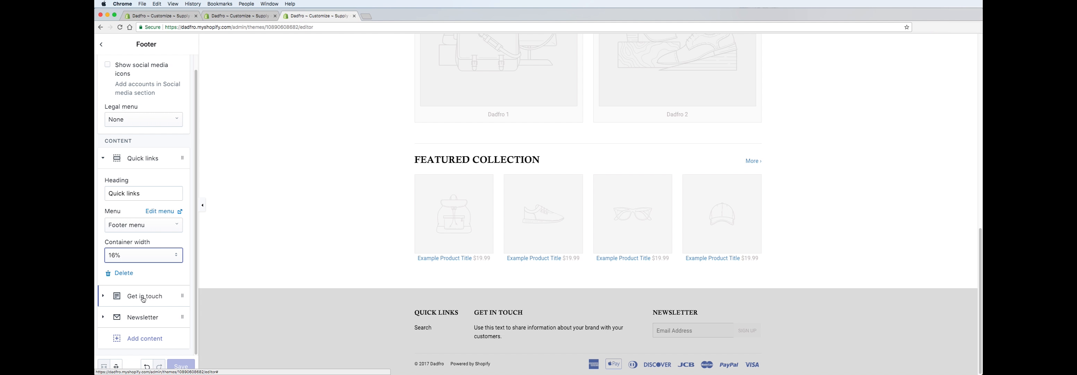
{"action": "left_click", "coordinate": [143, 297]}
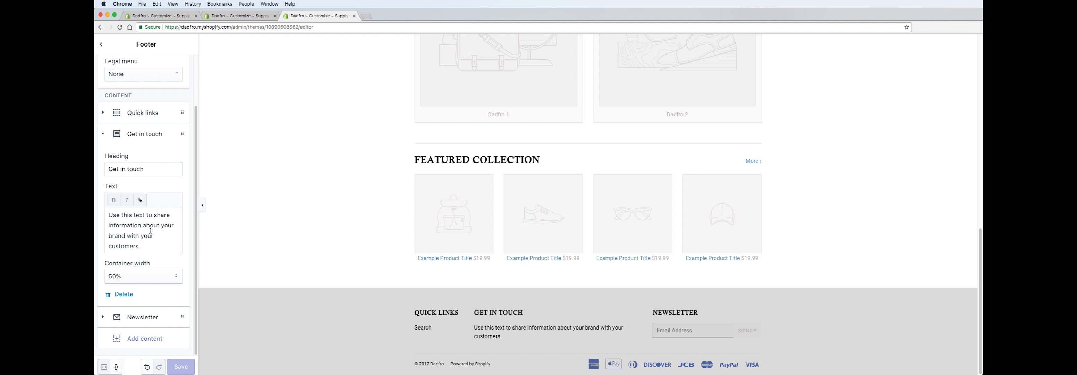
{"action": "left_click", "coordinate": [123, 294]}
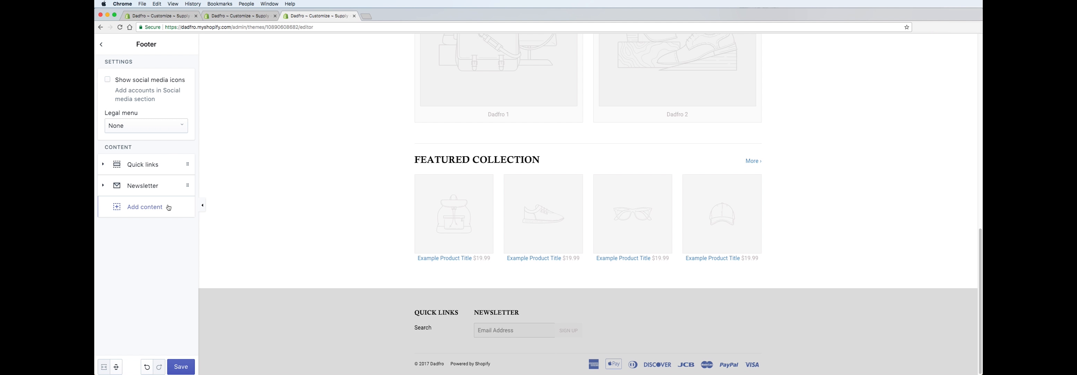
Widen the footer's Newsletter container, set the Quick links container width to 50%, and save.
{"action": "left_click", "coordinate": [133, 186]}
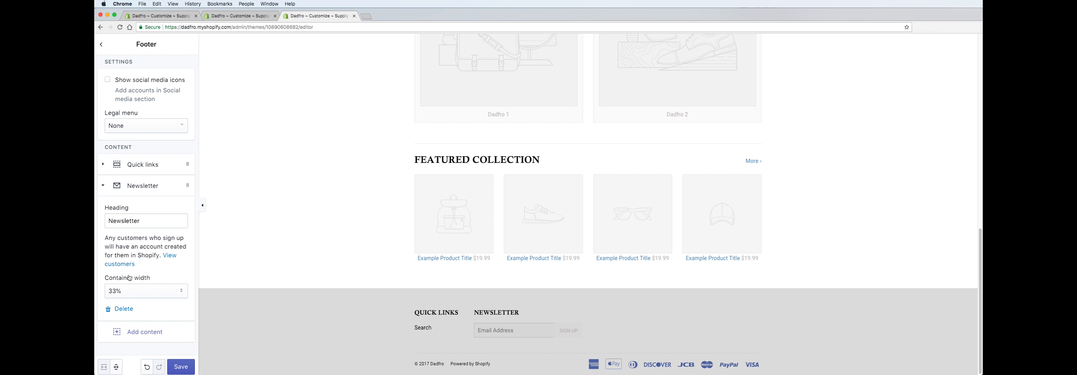
{"action": "left_click", "coordinate": [164, 294]}
{"action": "left_click", "coordinate": [163, 300]}
{"action": "left_click", "coordinate": [142, 164]}
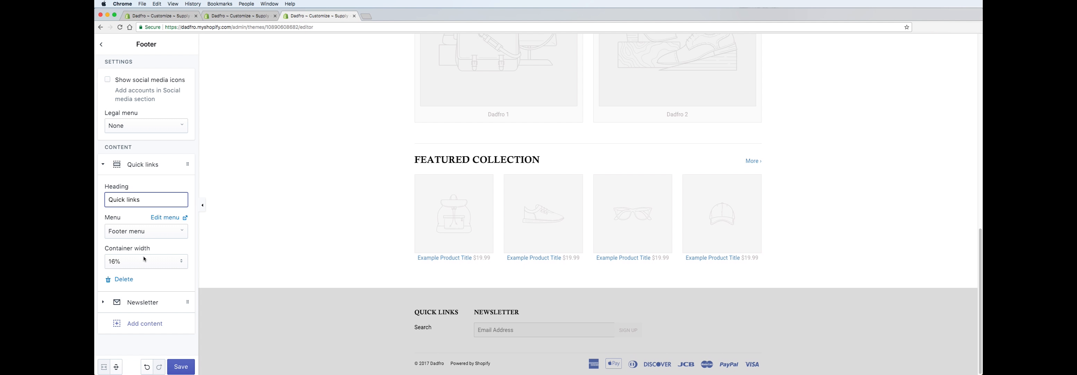
{"action": "left_click", "coordinate": [144, 261]}
{"action": "left_click", "coordinate": [143, 286]}
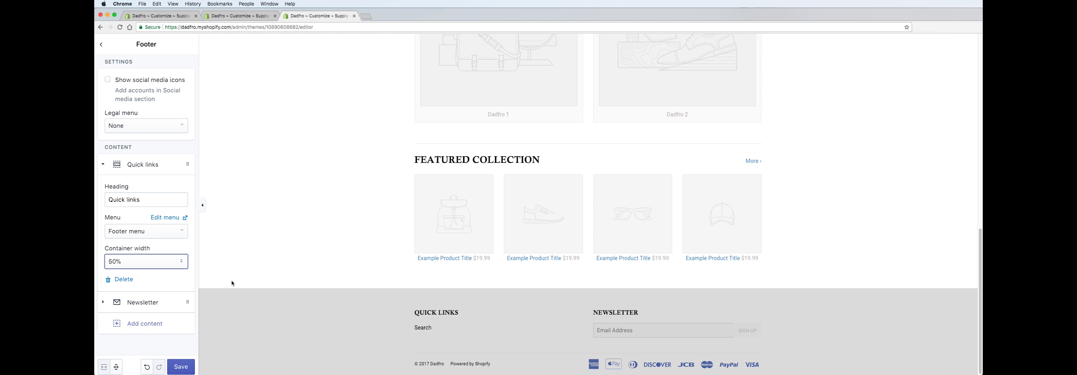
{"action": "left_click", "coordinate": [180, 367]}
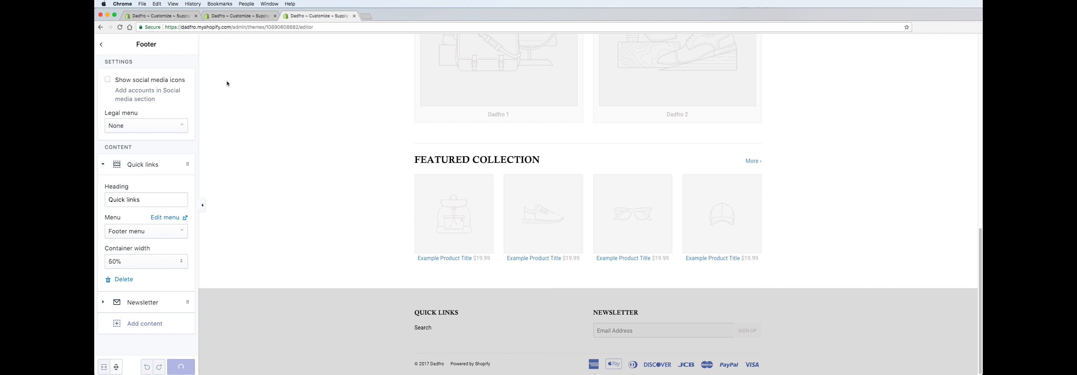
Turn on social media icons in the footer, save, and check them in the preview.
{"action": "left_click", "coordinate": [110, 82]}
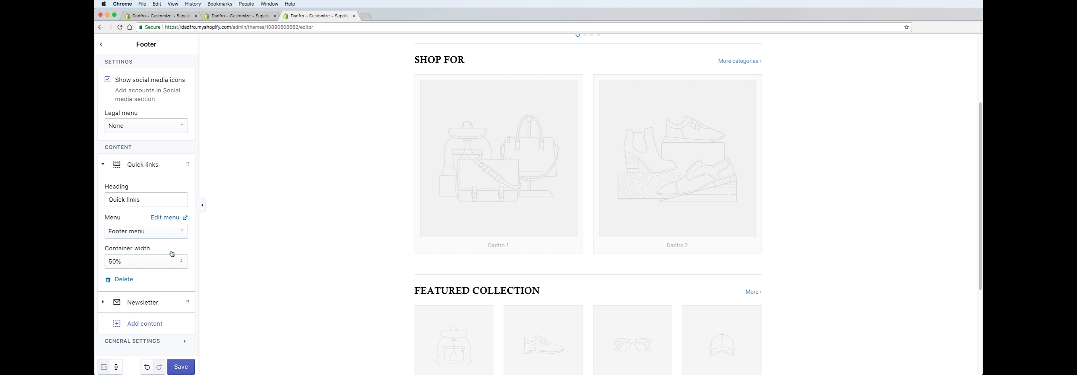
{"action": "left_click", "coordinate": [181, 367]}
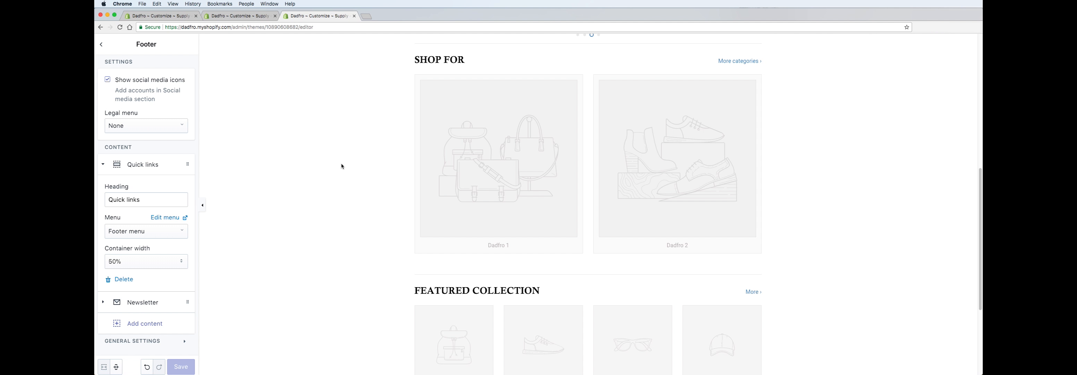
{"action": "scroll", "coordinate": [351, 171], "scroll_direction": "down", "scroll_amount": 5}
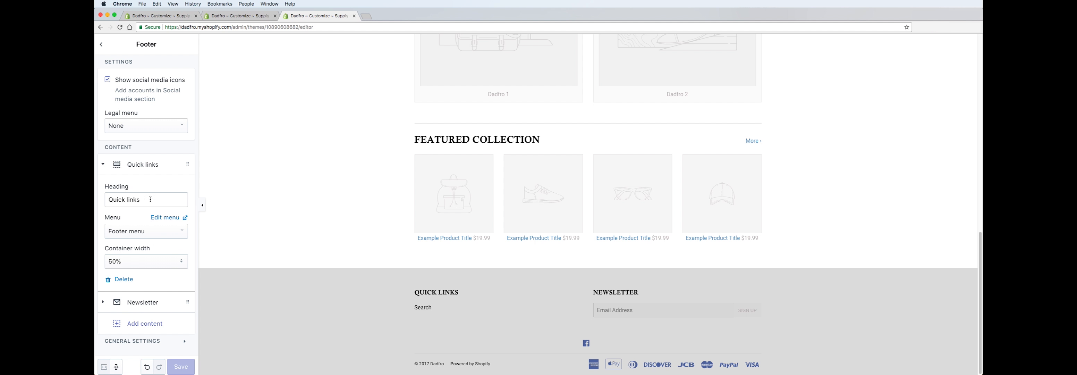
{"action": "left_click", "coordinate": [108, 80]}
{"action": "left_click", "coordinate": [108, 80]}
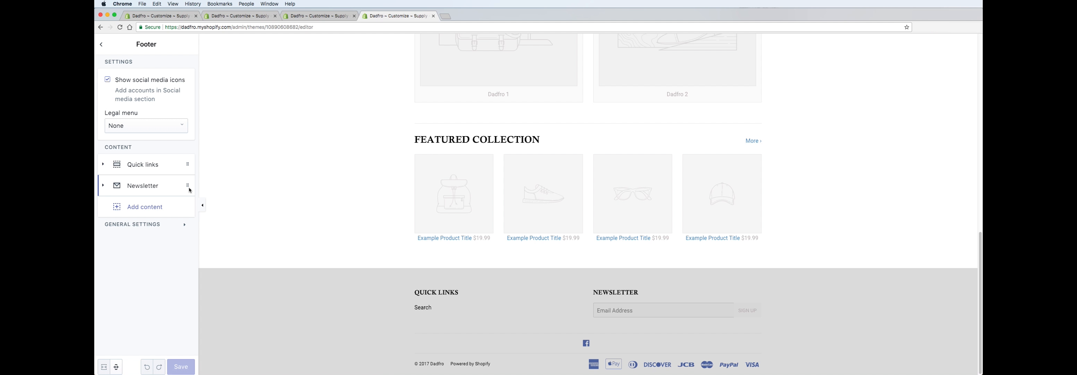
Start adding a new menu from the footer's legal menu setting and title it Policies.
{"action": "left_click", "coordinate": [142, 126]}
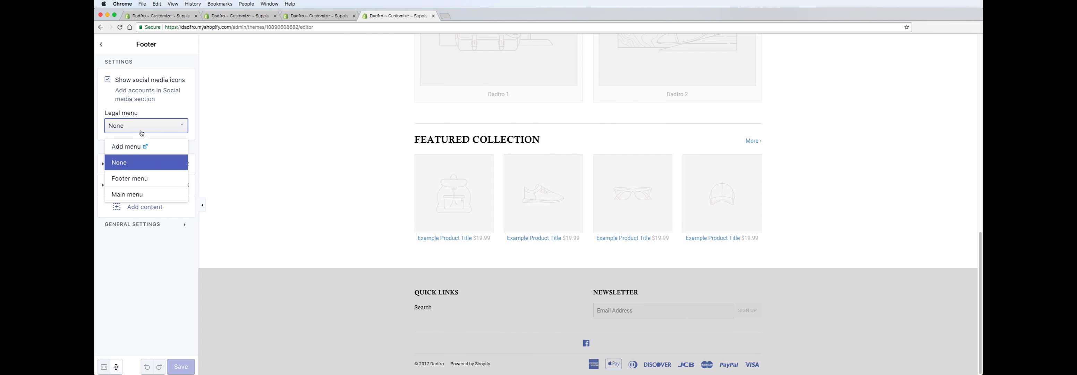
{"action": "left_click", "coordinate": [138, 147]}
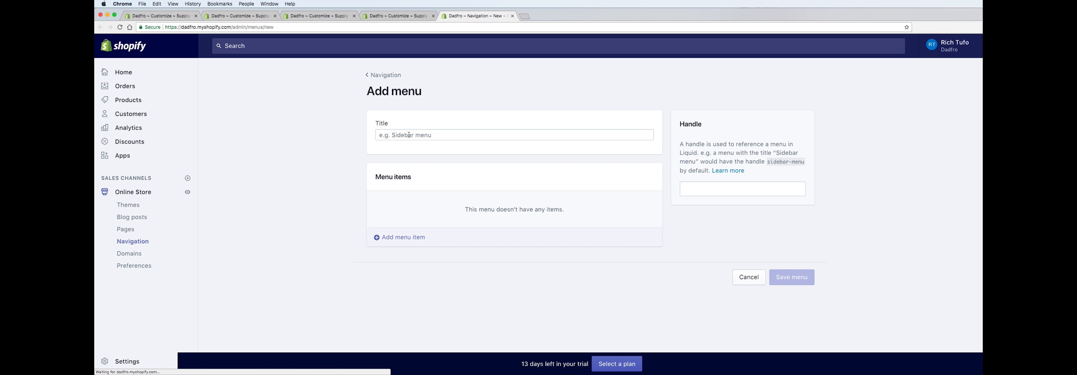
{"action": "left_click", "coordinate": [408, 134]}
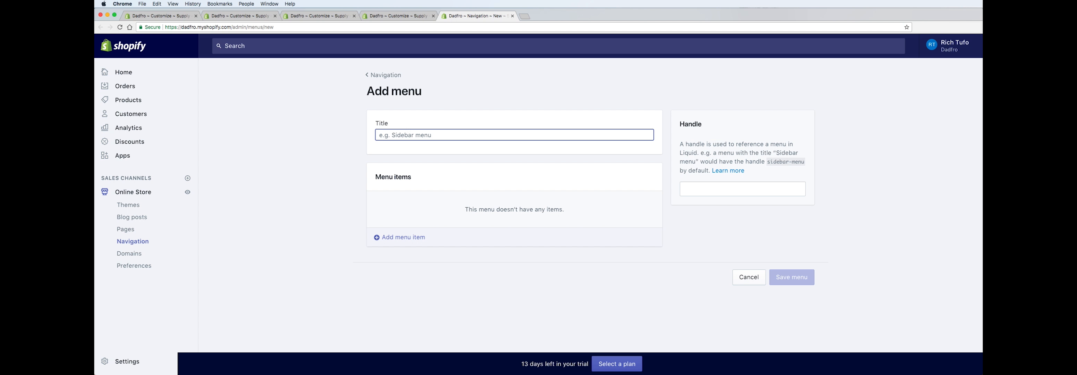
{"action": "type", "text": "Policies"}
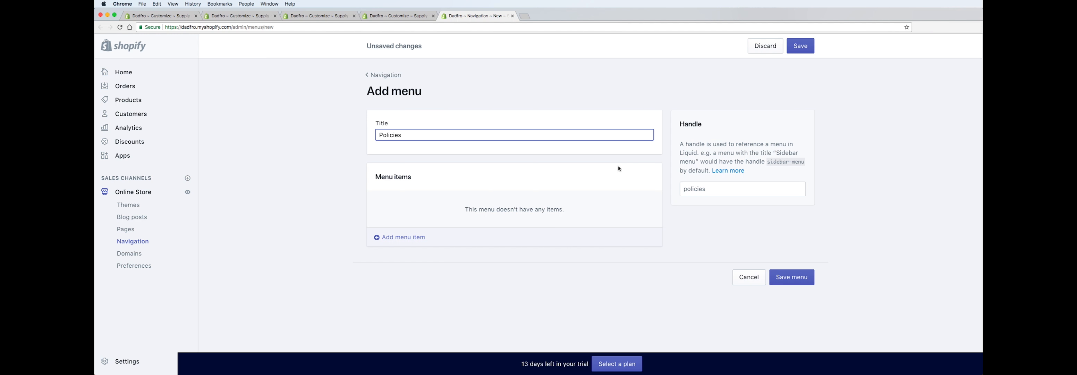
Save the Policies menu, then create and save a store page titled Refund policy and return to the page list.
{"action": "left_click", "coordinate": [791, 277]}
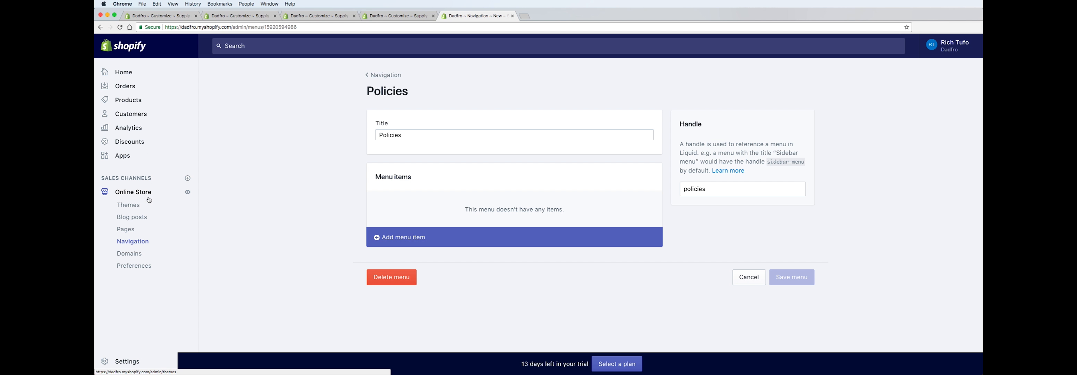
{"action": "left_click", "coordinate": [127, 231]}
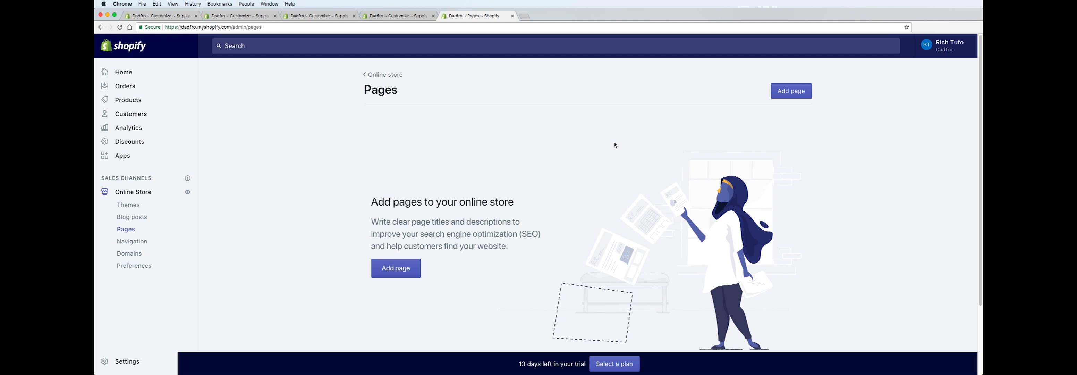
{"action": "left_click", "coordinate": [780, 92]}
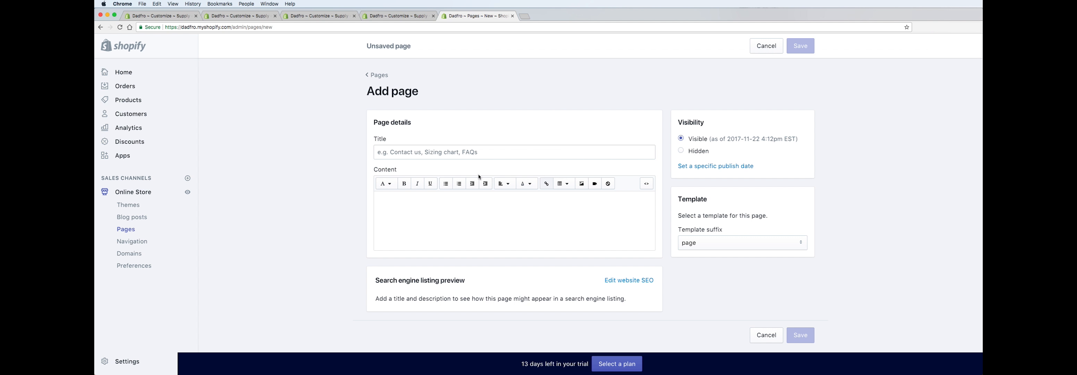
{"action": "left_click", "coordinate": [467, 153]}
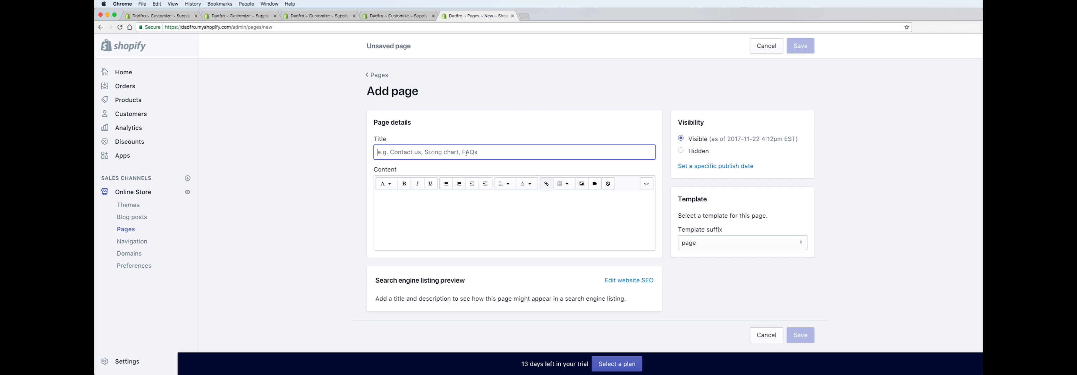
{"action": "type", "text": "Re"}
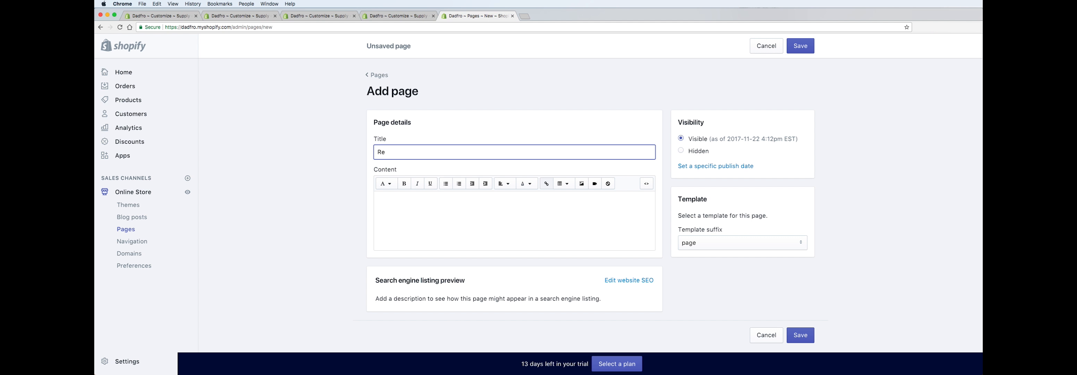
{"action": "type", "text": "fun"}
{"action": "type", "text": "d Po"}
{"action": "type", "text": "policy"}
{"action": "left_click", "coordinate": [800, 334]}
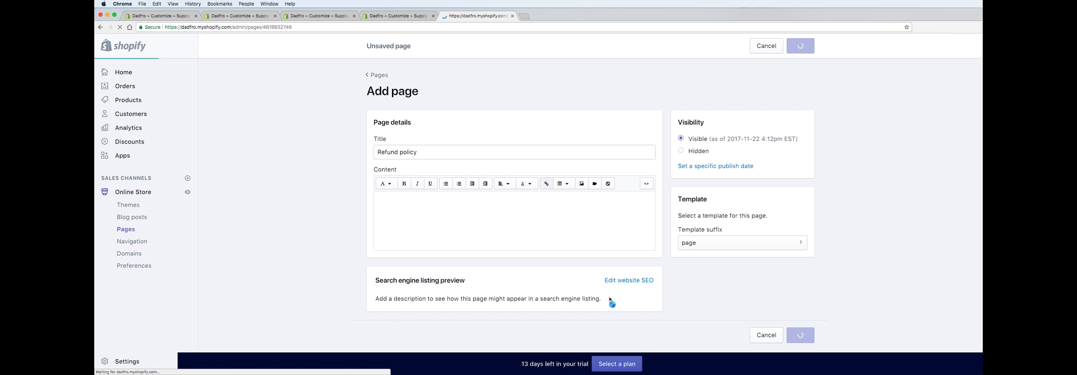
{"action": "left_click", "coordinate": [376, 76]}
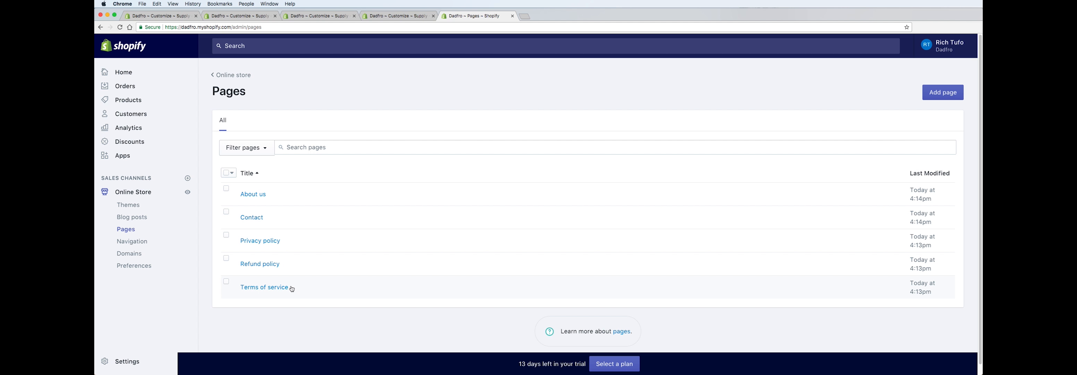
Open the Policies menu in the store navigation and add an item linking to the Refund policy page.
{"action": "left_click", "coordinate": [132, 246]}
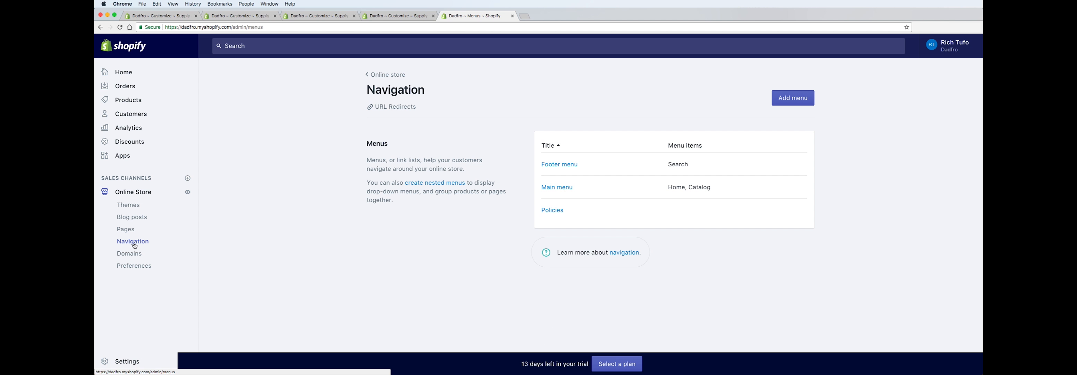
{"action": "left_click", "coordinate": [558, 210]}
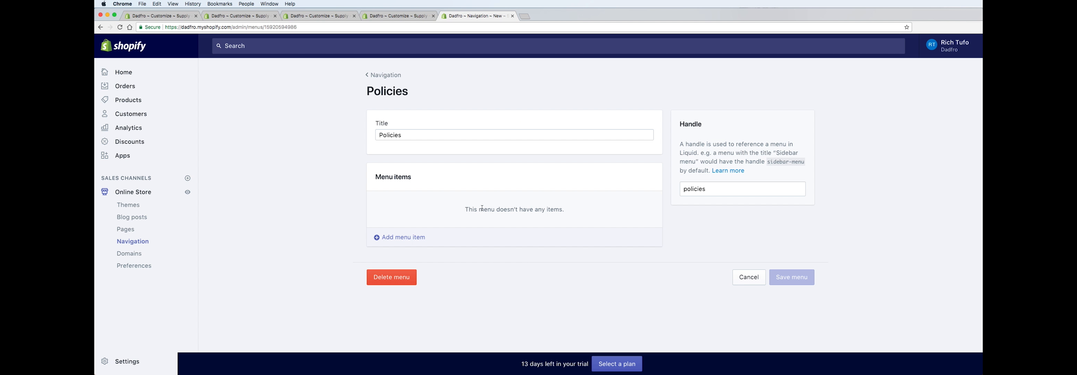
{"action": "left_click", "coordinate": [418, 238]}
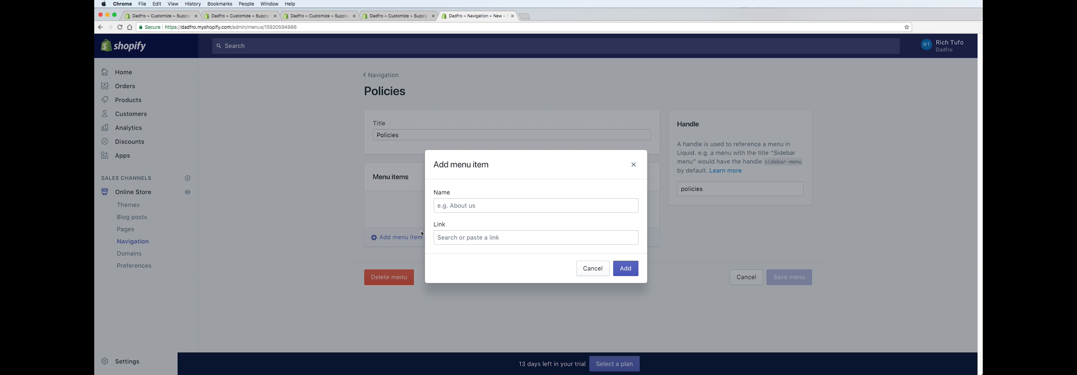
{"action": "left_click", "coordinate": [461, 238]}
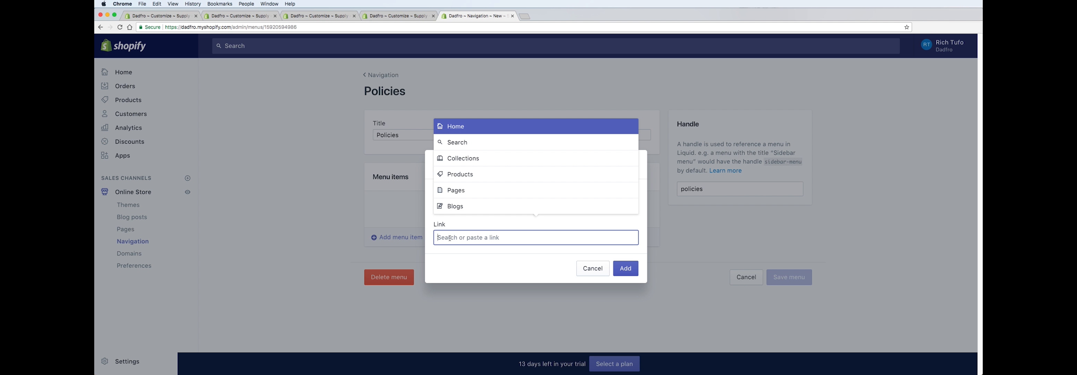
{"action": "left_click", "coordinate": [460, 190]}
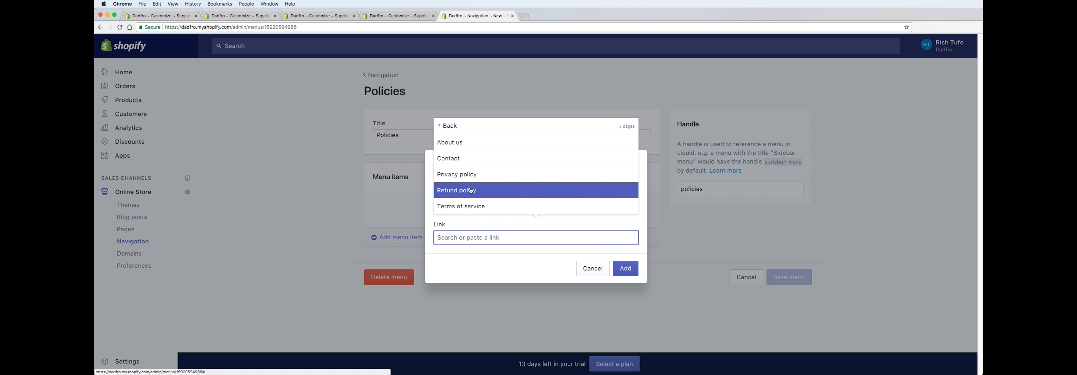
{"action": "left_click", "coordinate": [471, 191]}
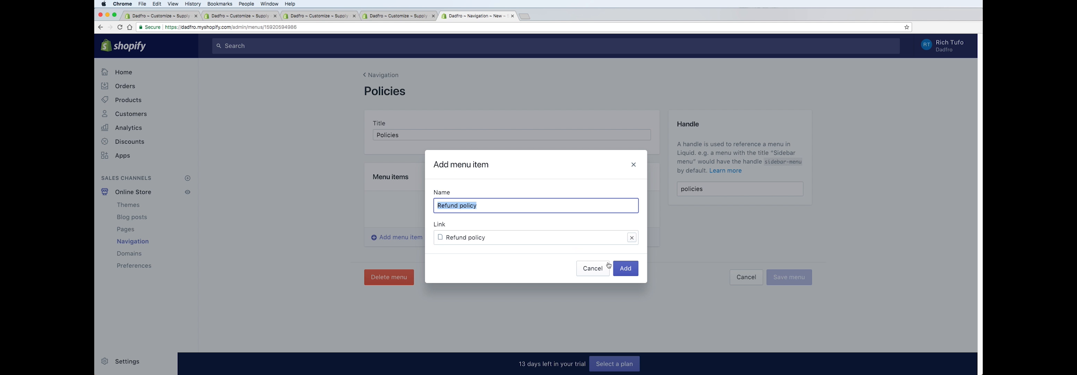
{"action": "left_click", "coordinate": [626, 269]}
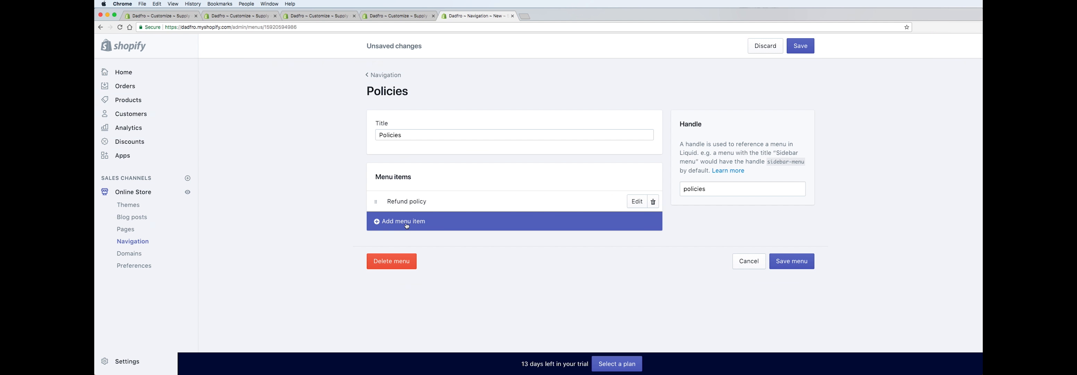
Add the Privacy policy and Terms of service pages to the Policies menu and save it.
{"action": "left_click", "coordinate": [410, 229]}
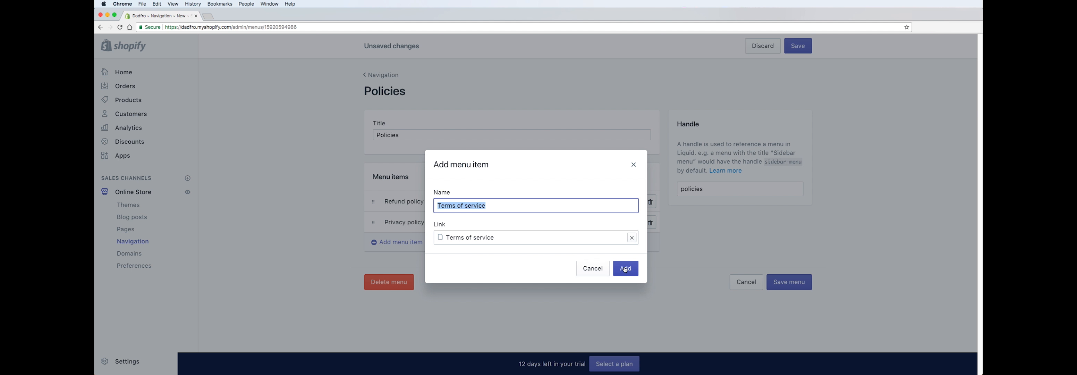
{"action": "left_click", "coordinate": [626, 268]}
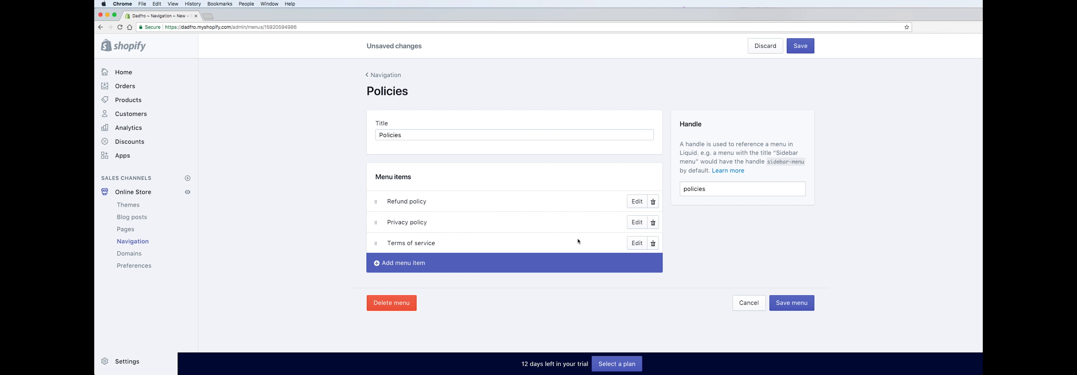
{"action": "left_click", "coordinate": [792, 302]}
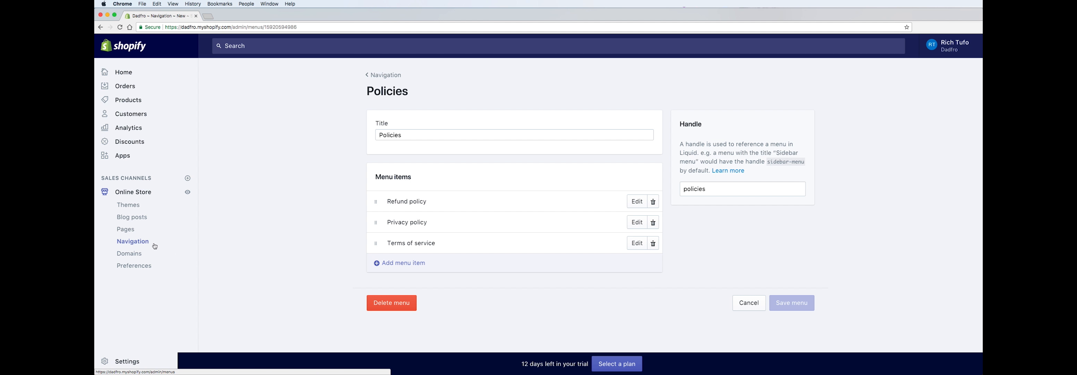
Add items linking to the About us and Contact pages to the Main menu and save it.
{"action": "left_click", "coordinate": [140, 242]}
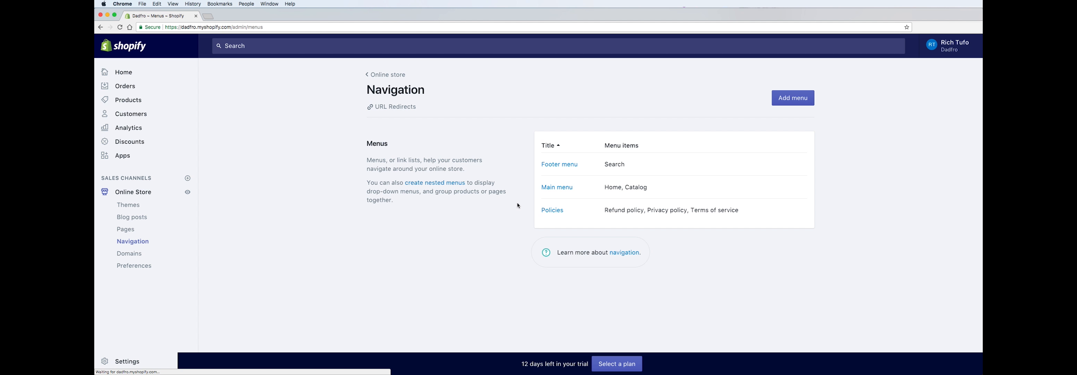
{"action": "left_click", "coordinate": [555, 192]}
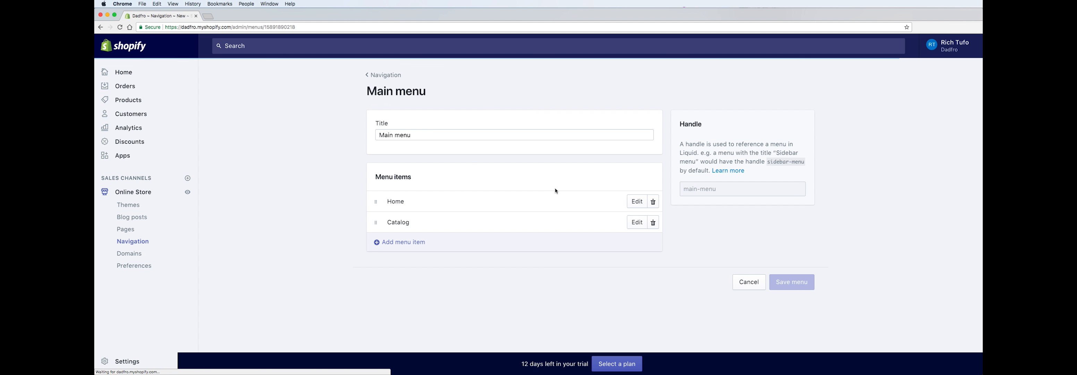
{"action": "left_click", "coordinate": [406, 243]}
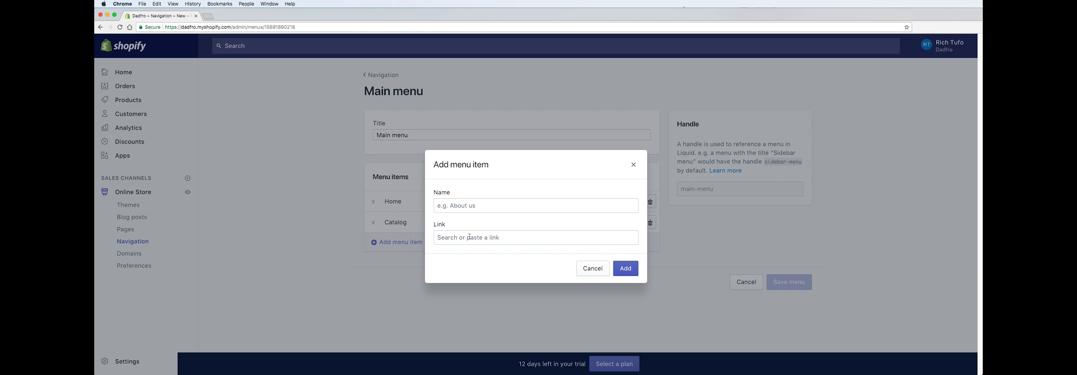
{"action": "left_click", "coordinate": [492, 238]}
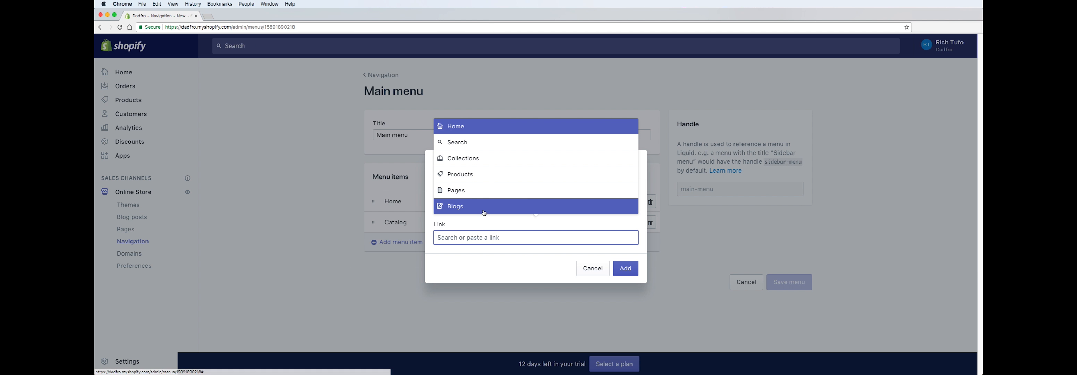
{"action": "left_click", "coordinate": [484, 196]}
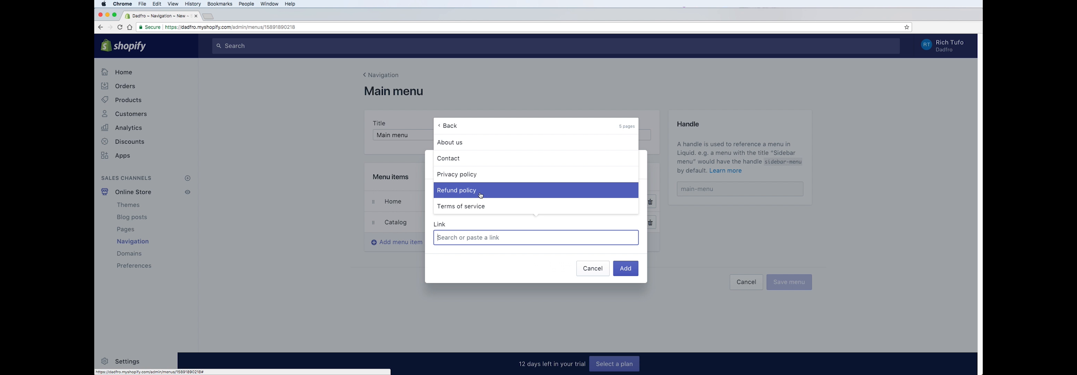
{"action": "left_click", "coordinate": [479, 143]}
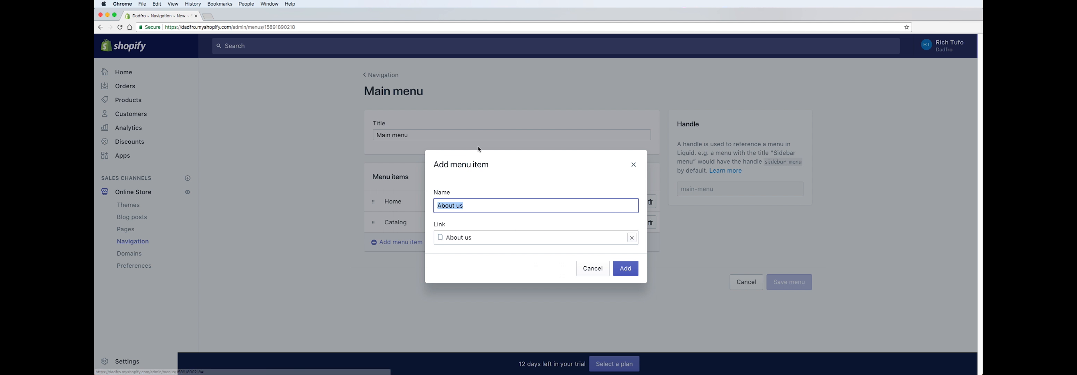
{"action": "left_click", "coordinate": [616, 266]}
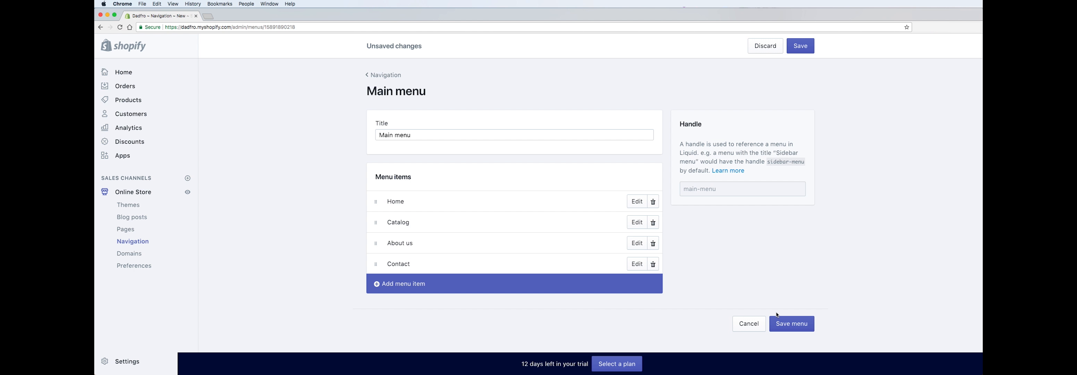
{"action": "left_click", "coordinate": [778, 318]}
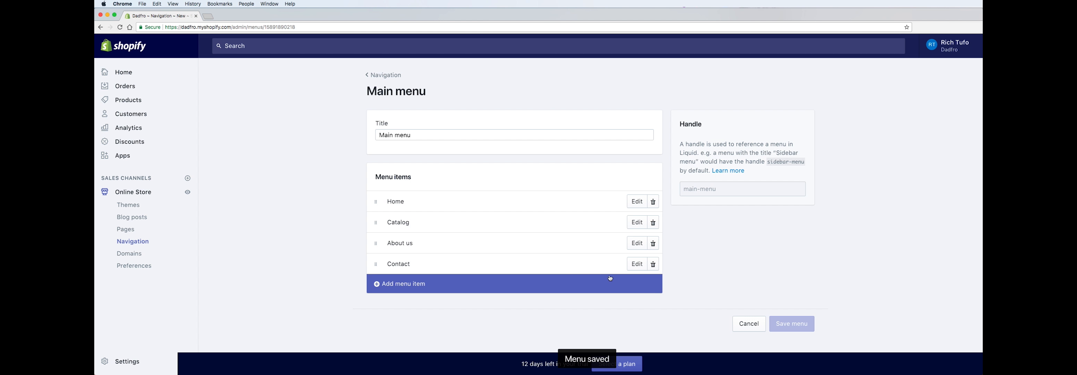
Open the Supply theme's footer section for customizing and set its legal menu to Policies.
{"action": "left_click", "coordinate": [144, 195]}
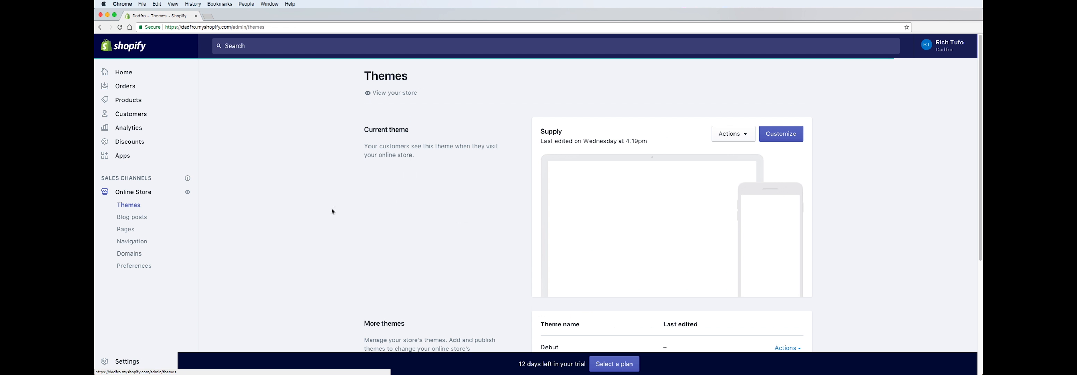
{"action": "left_click", "coordinate": [774, 140]}
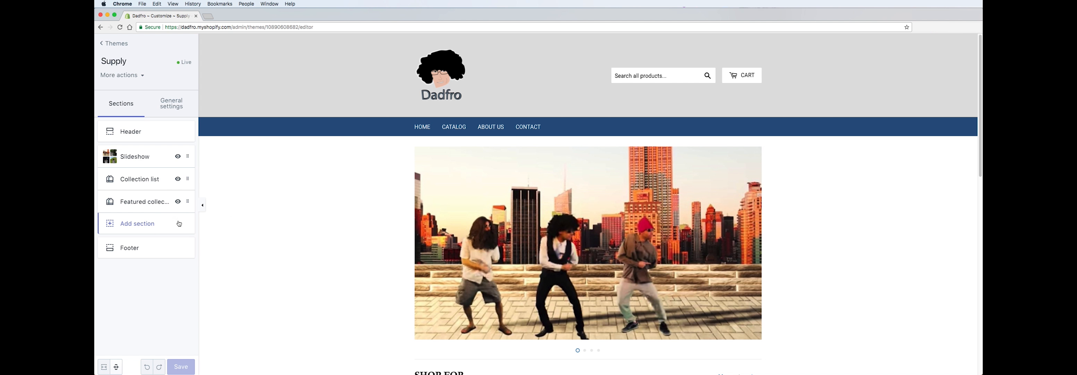
{"action": "left_click", "coordinate": [141, 248]}
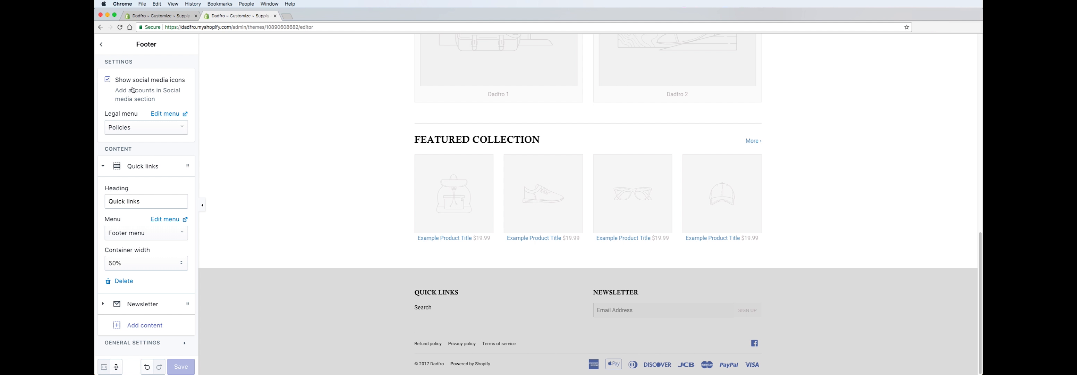
{"action": "left_click", "coordinate": [118, 128]}
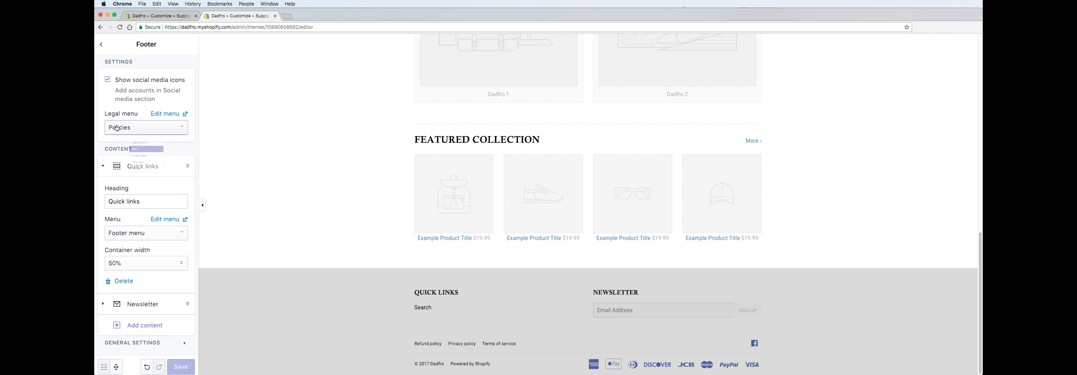
Review the footer's Quick links and Newsletter block settings, then leave the footer section and look over the home page preview.
{"action": "left_click", "coordinate": [140, 209]}
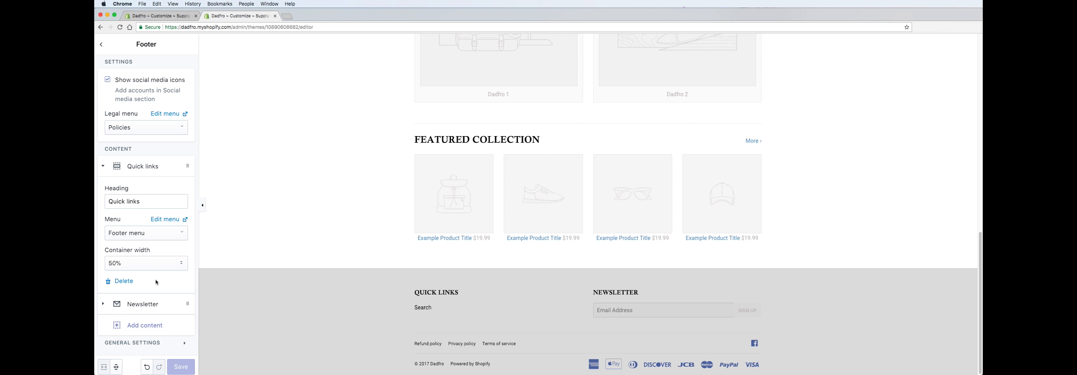
{"action": "left_click", "coordinate": [150, 304]}
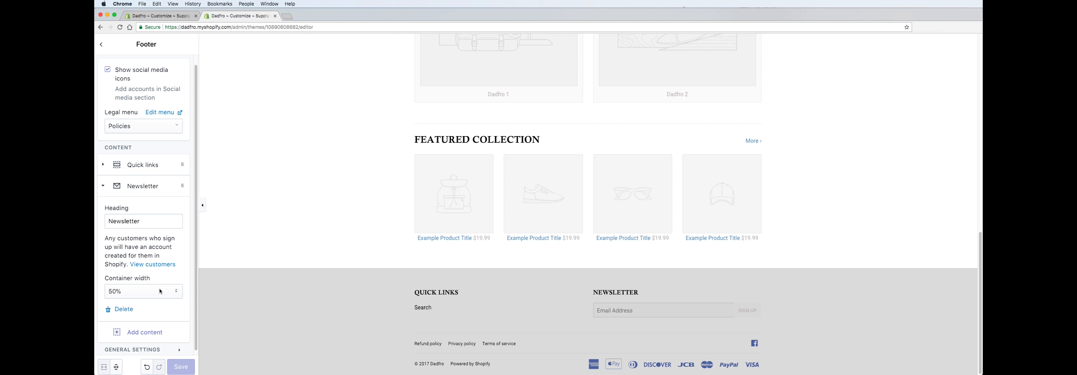
{"action": "scroll", "coordinate": [159, 291], "scroll_direction": "down", "scroll_amount": 1}
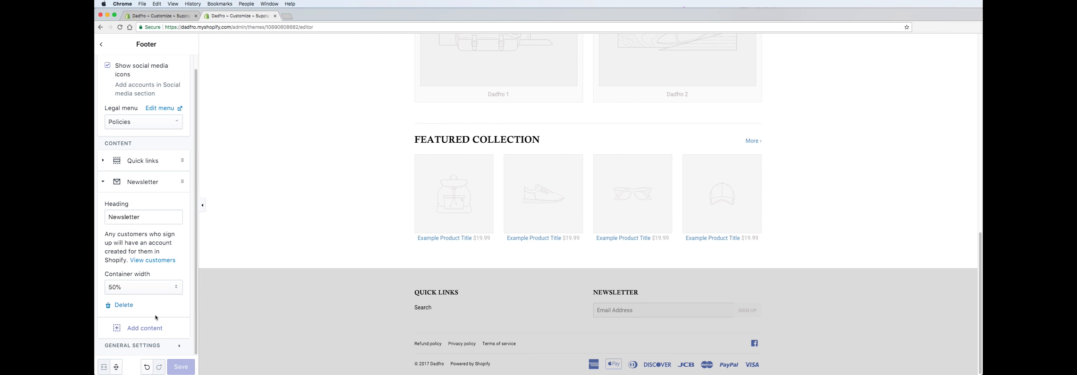
{"action": "scroll", "coordinate": [158, 344], "scroll_direction": "up", "scroll_amount": 1}
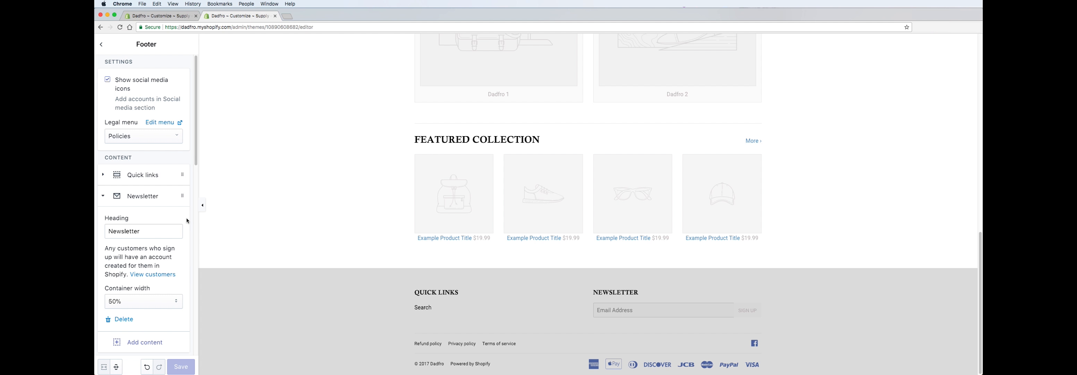
{"action": "left_click", "coordinate": [102, 45]}
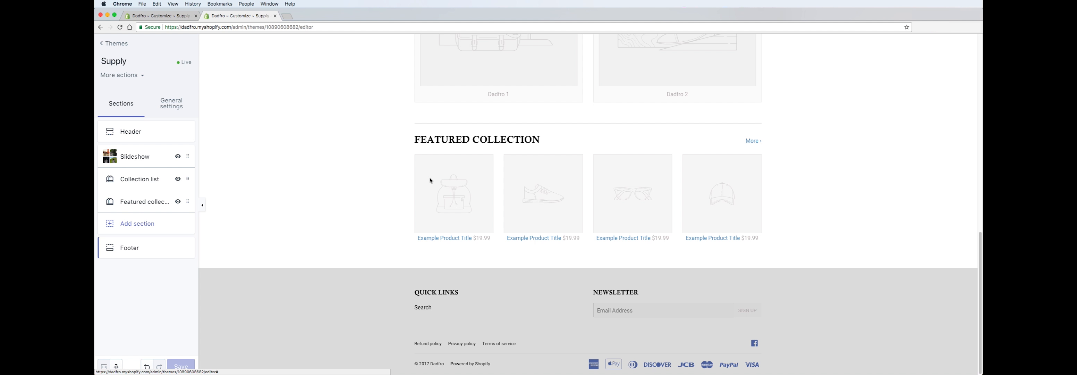
{"action": "scroll", "coordinate": [431, 180], "scroll_direction": "up", "scroll_amount": 15}
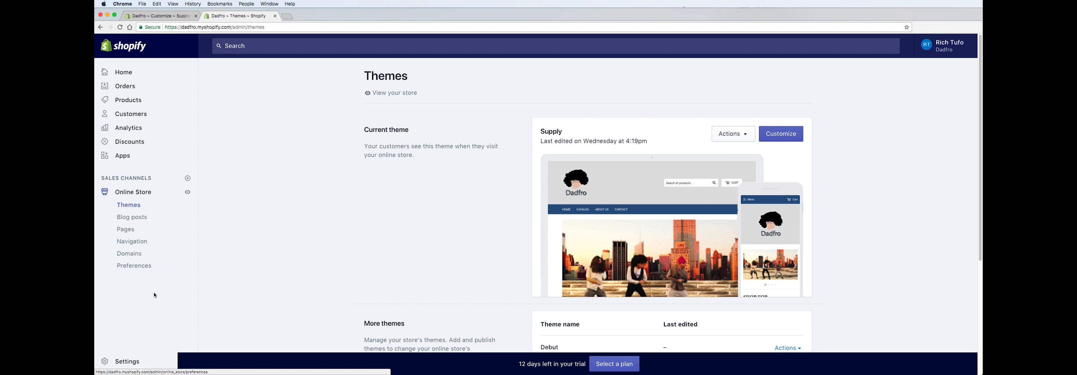
Open the store's checkout settings and generate the sample refund policy.
{"action": "left_click", "coordinate": [138, 360]}
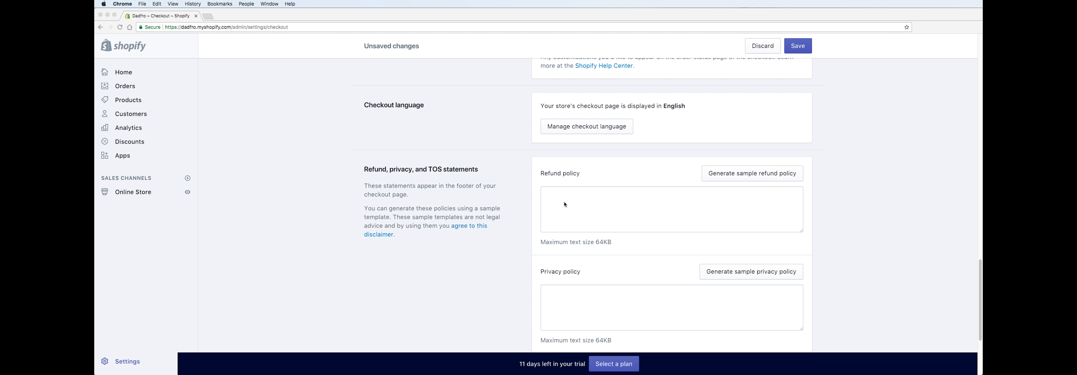
{"action": "scroll", "coordinate": [565, 205], "scroll_direction": "down", "scroll_amount": 4}
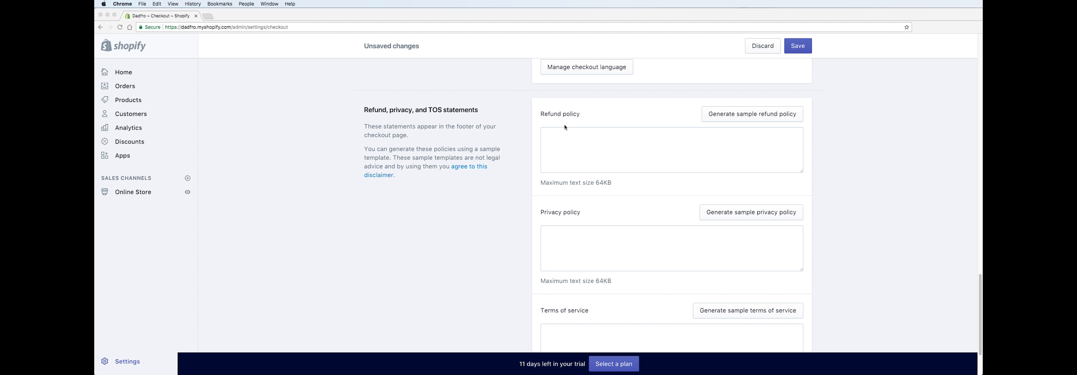
{"action": "scroll", "coordinate": [616, 283], "scroll_direction": "down", "scroll_amount": 1}
{"action": "scroll", "coordinate": [617, 284], "scroll_direction": "up", "scroll_amount": 1}
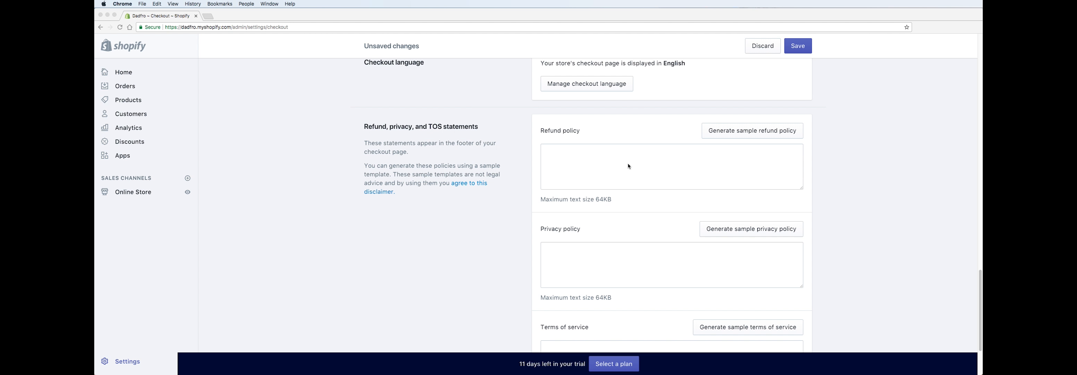
{"action": "left_click", "coordinate": [741, 132]}
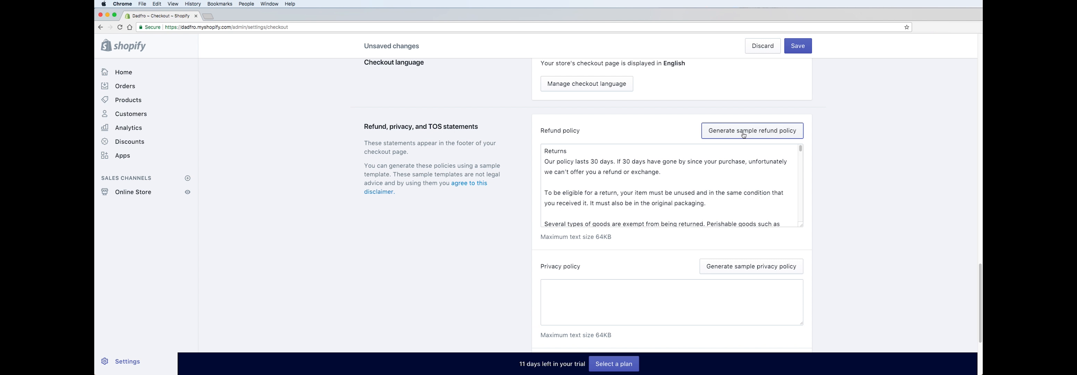
Generate the sample privacy policy and the sample terms of service for the store.
{"action": "left_click", "coordinate": [741, 267]}
{"action": "scroll", "coordinate": [759, 251], "scroll_direction": "down", "scroll_amount": 3}
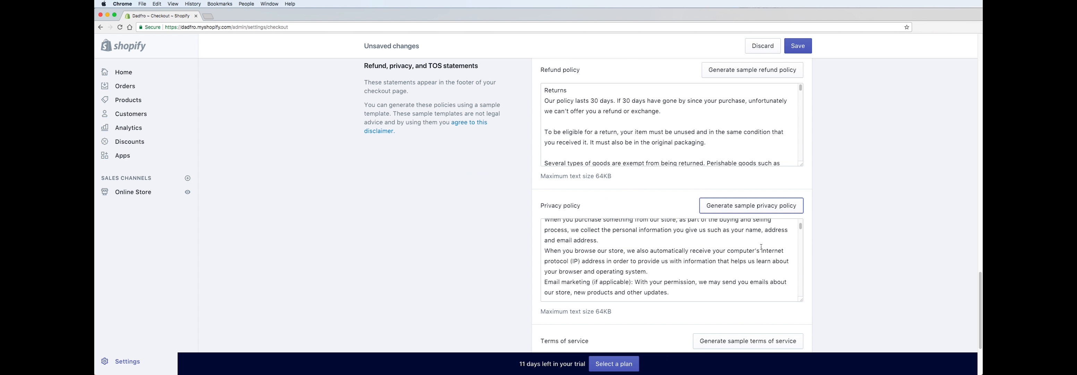
{"action": "scroll", "coordinate": [760, 247], "scroll_direction": "down", "scroll_amount": 3}
{"action": "scroll", "coordinate": [845, 272], "scroll_direction": "down", "scroll_amount": 5}
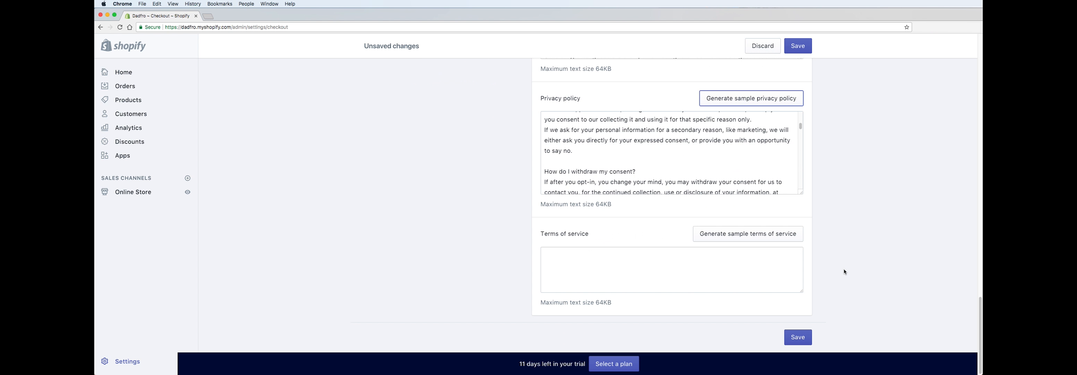
{"action": "left_click", "coordinate": [748, 237]}
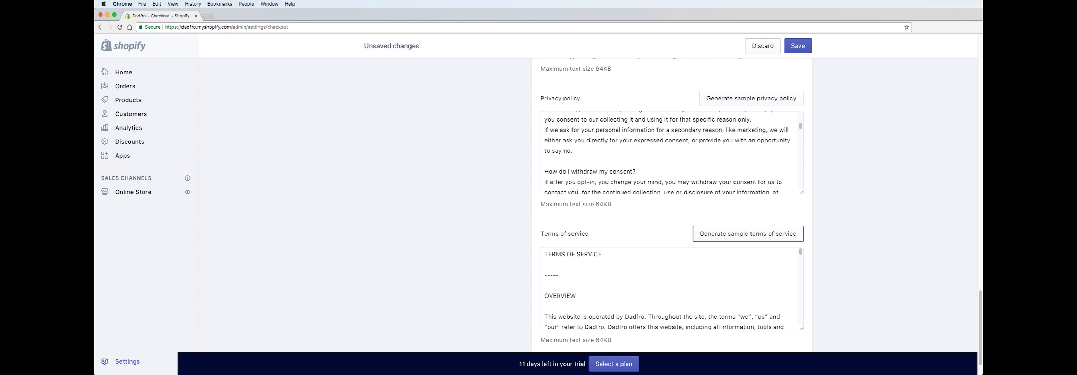
Check the generated statements and copy the full refund policy text into a blank Google Docs document.
{"action": "scroll", "coordinate": [531, 197], "scroll_direction": "up", "scroll_amount": 10}
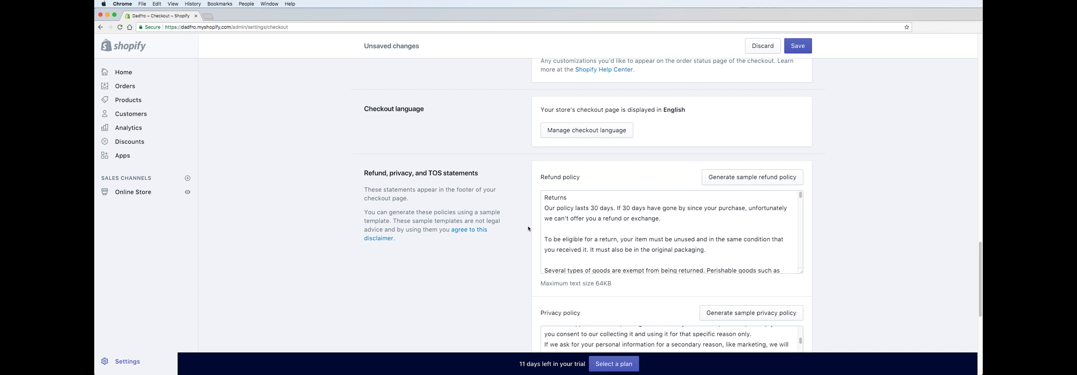
{"action": "scroll", "coordinate": [529, 229], "scroll_direction": "down", "scroll_amount": 12}
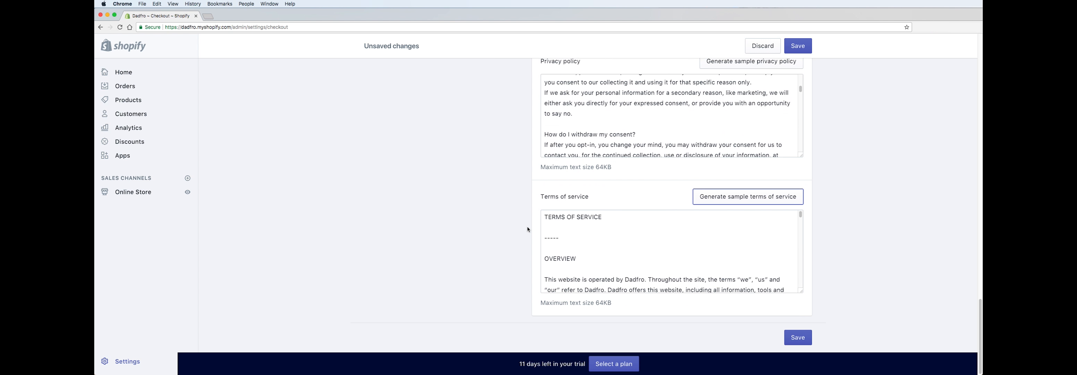
{"action": "scroll", "coordinate": [602, 244], "scroll_direction": "down", "scroll_amount": 3}
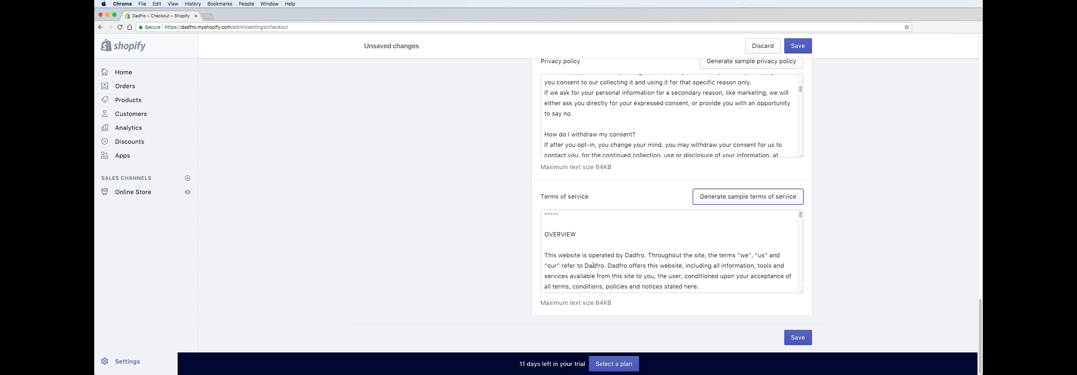
{"action": "left_click", "coordinate": [614, 266]}
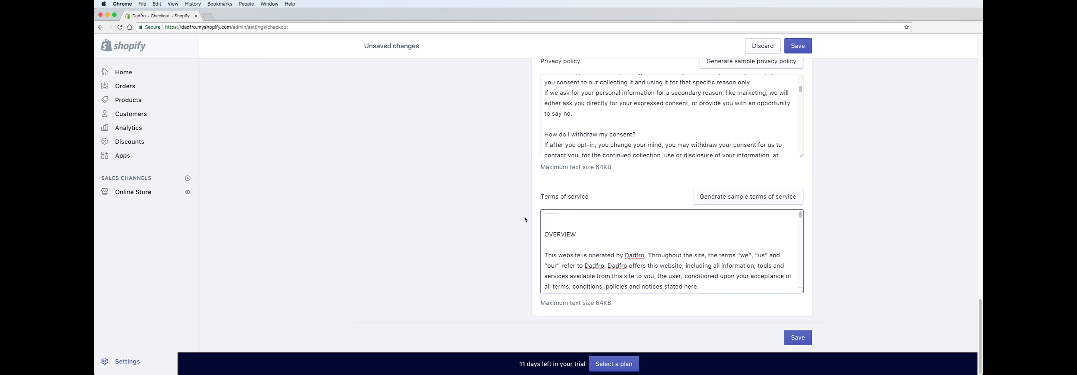
{"action": "scroll", "coordinate": [525, 220], "scroll_direction": "up", "scroll_amount": 5}
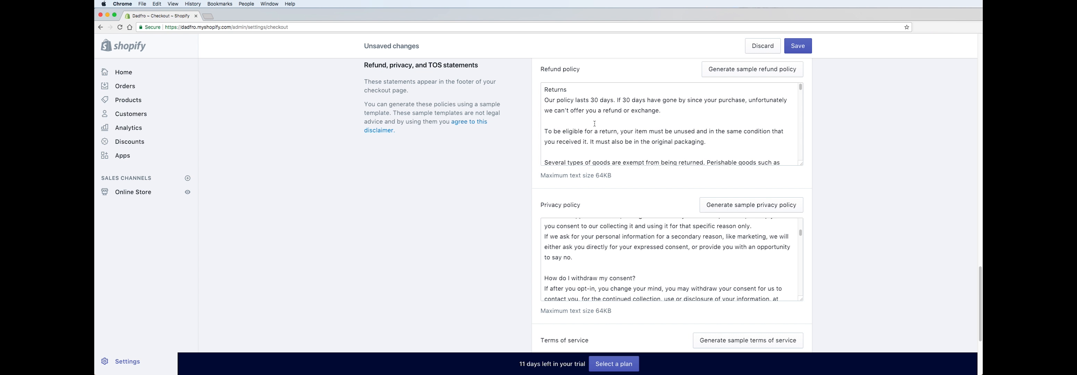
{"action": "left_click", "coordinate": [571, 123]}
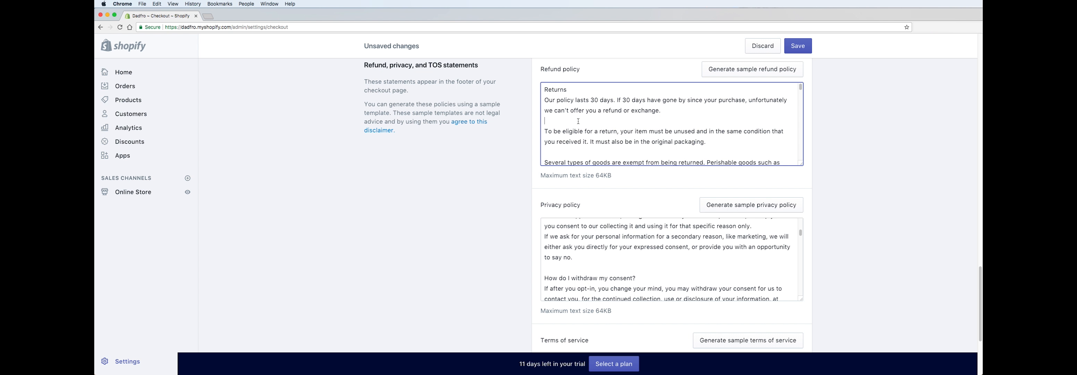
{"action": "key", "text": "super+a"}
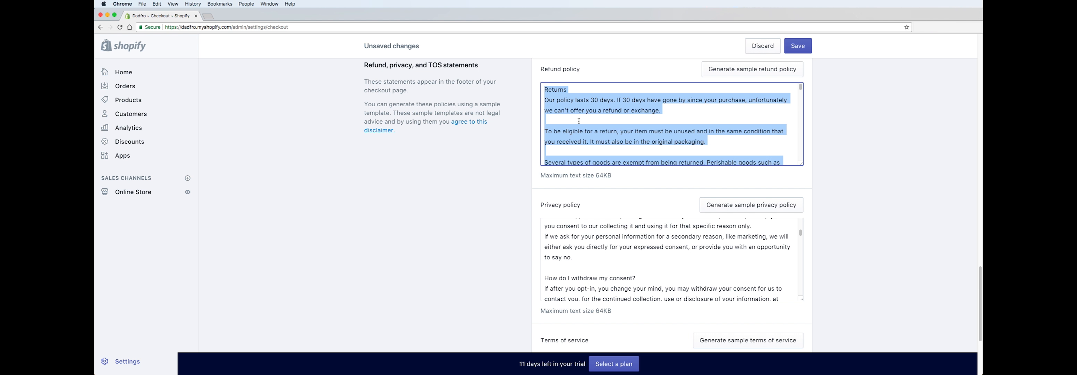
{"action": "scroll", "coordinate": [580, 120], "scroll_direction": "down", "scroll_amount": 10}
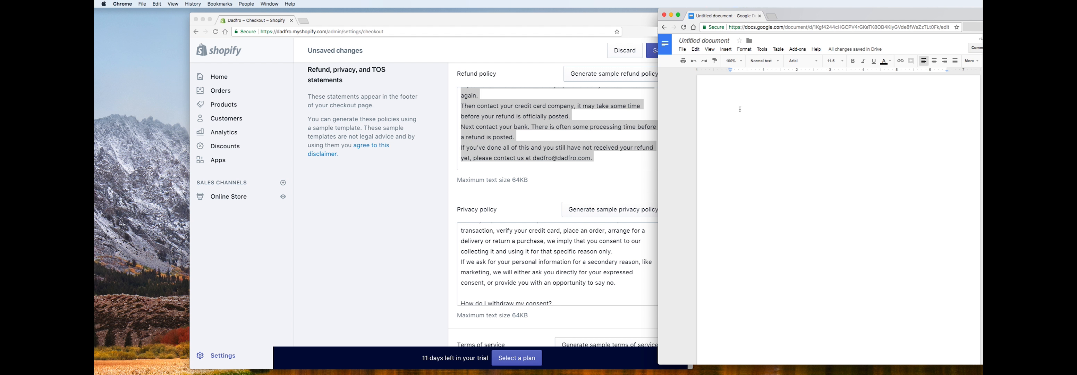
{"action": "key", "text": "super+v"}
{"action": "scroll", "coordinate": [740, 109], "scroll_direction": "up", "scroll_amount": 15}
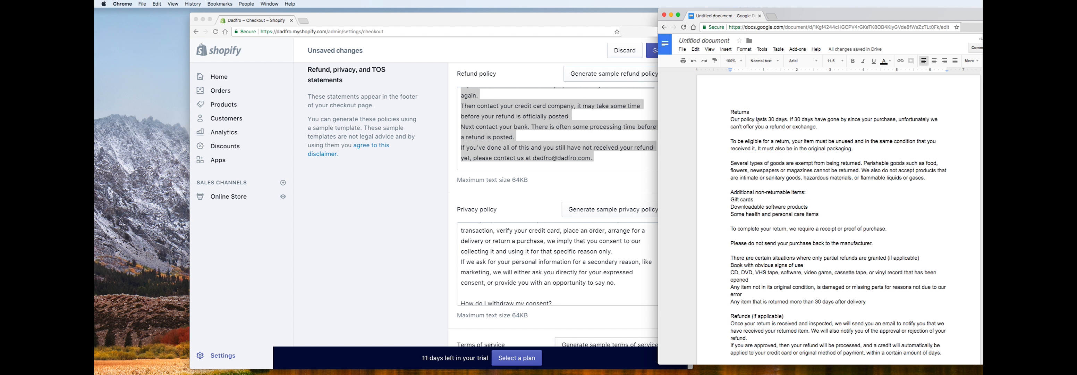
Name the document "refund policy dadfro" and copy its full text back over the store's refund policy.
{"action": "left_click", "coordinate": [704, 40]}
{"action": "type", "text": "refund policy dadfro"}
{"action": "left_click", "coordinate": [771, 176]}
{"action": "key", "text": "super+a"}
{"action": "key", "text": "super+c"}
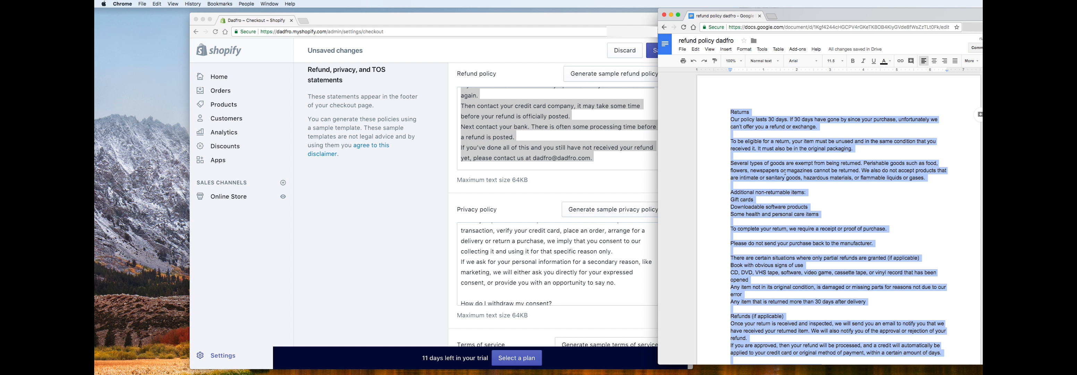
{"action": "left_click", "coordinate": [656, 163]}
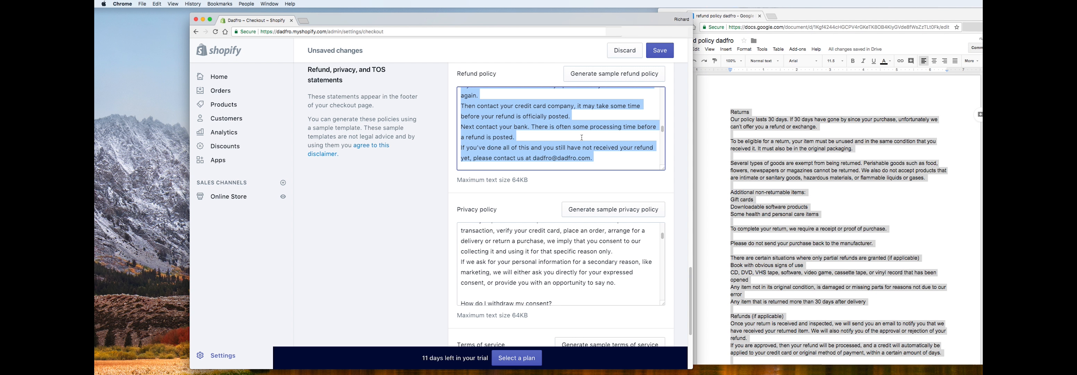
{"action": "key", "text": "super+v"}
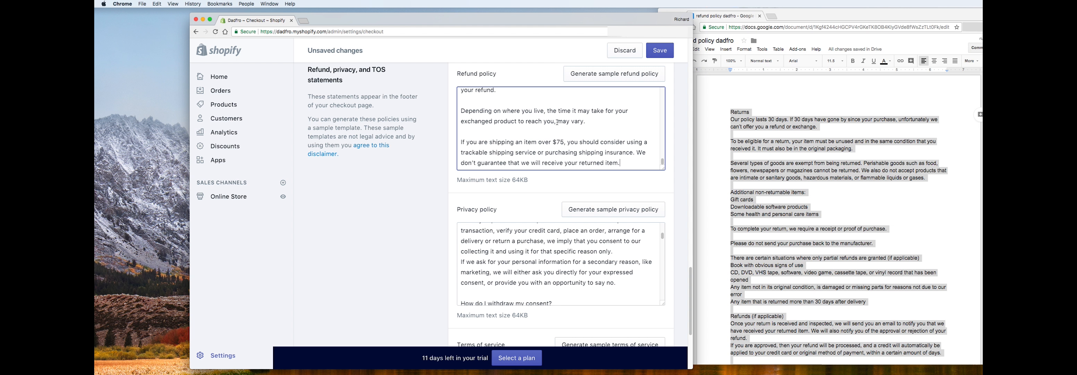
Create a new blank Google Docs document from the refund policy document.
{"action": "left_click", "coordinate": [527, 243]}
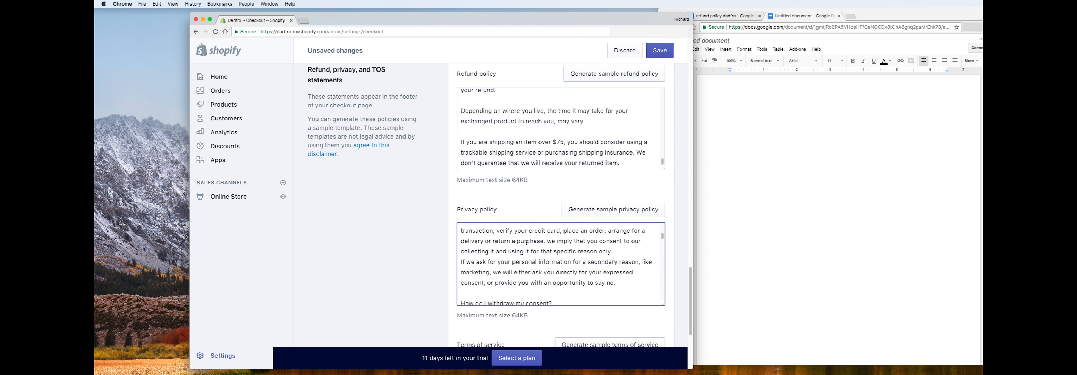
{"action": "left_click", "coordinate": [557, 122]}
{"action": "left_click", "coordinate": [450, 184]}
{"action": "left_click", "coordinate": [715, 102]}
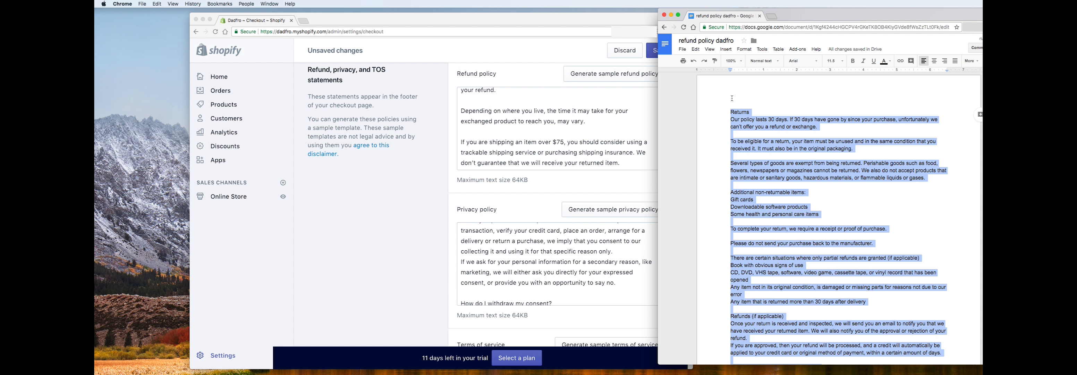
{"action": "left_click", "coordinate": [682, 49]}
{"action": "mouse_move", "coordinate": [694, 75]}
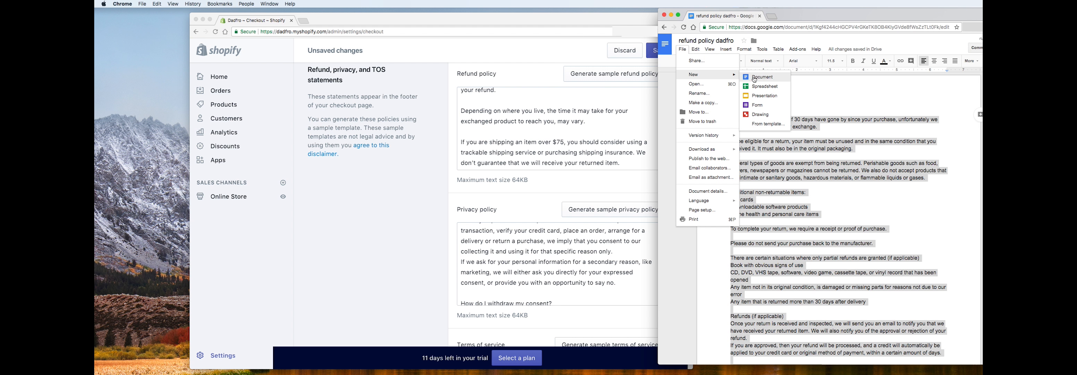
{"action": "left_click", "coordinate": [758, 77]}
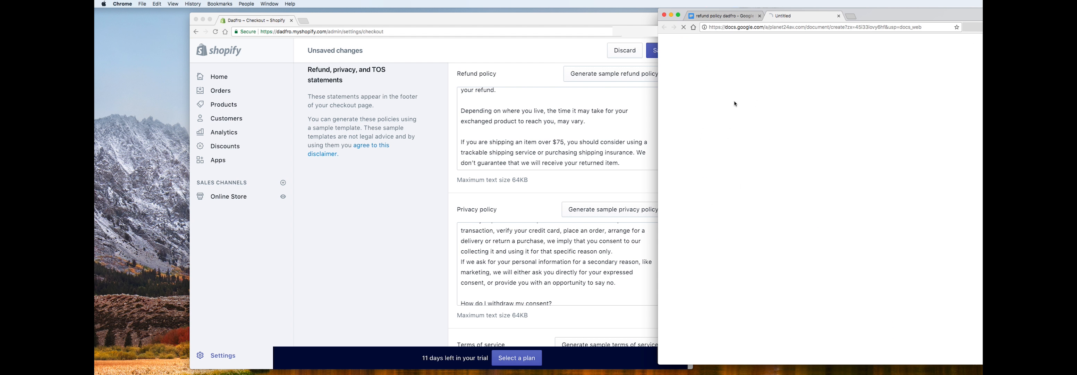
Copy the store's full privacy policy text into the blank document and title it PRIVACY STATEMENT.
{"action": "left_click", "coordinate": [514, 241]}
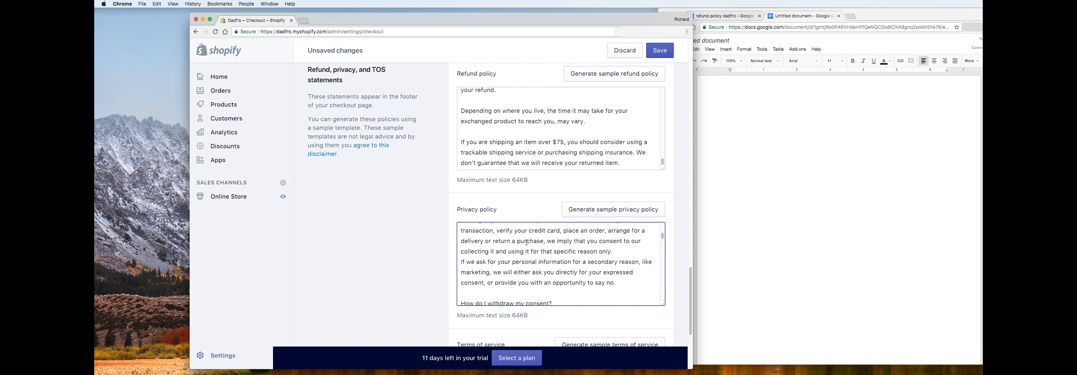
{"action": "key", "text": "super+a"}
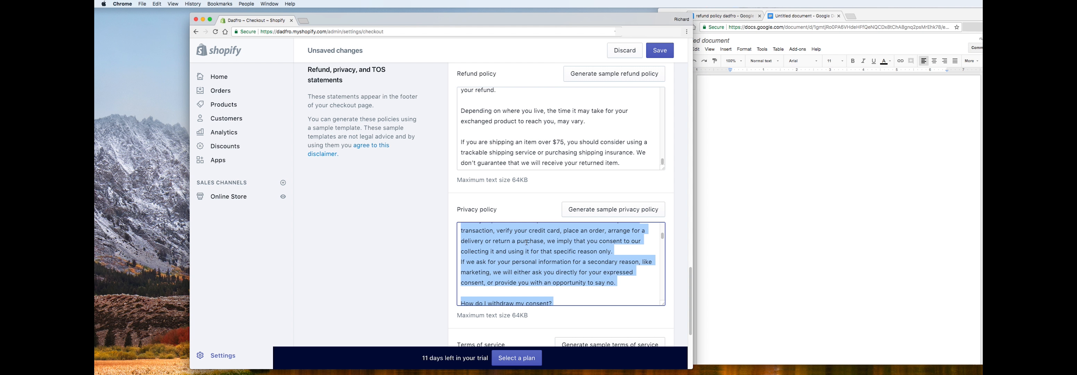
{"action": "left_click", "coordinate": [726, 147]}
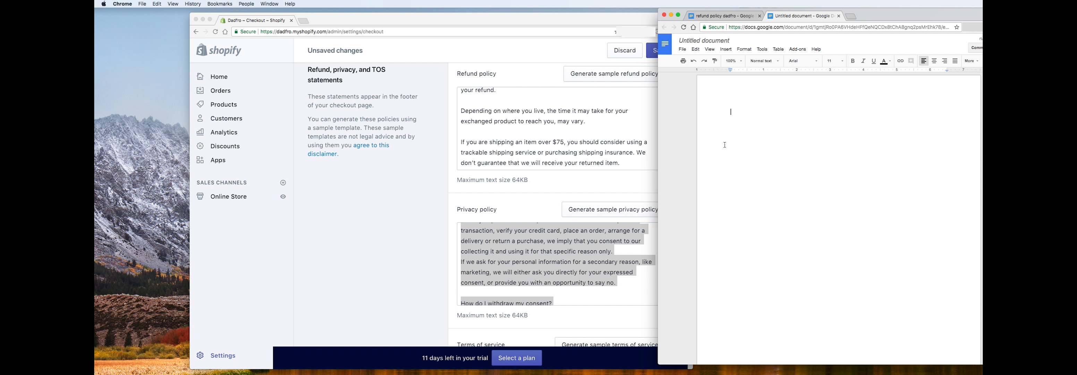
{"action": "key", "text": "super+v"}
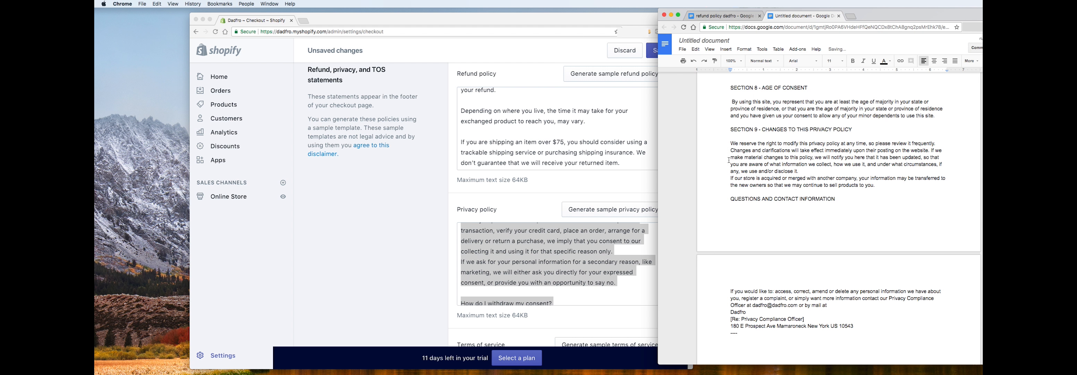
{"action": "scroll", "coordinate": [729, 160], "scroll_direction": "up", "scroll_amount": 20}
{"action": "left_click_drag", "start_coordinate": [728, 110], "coordinate": [787, 113]}
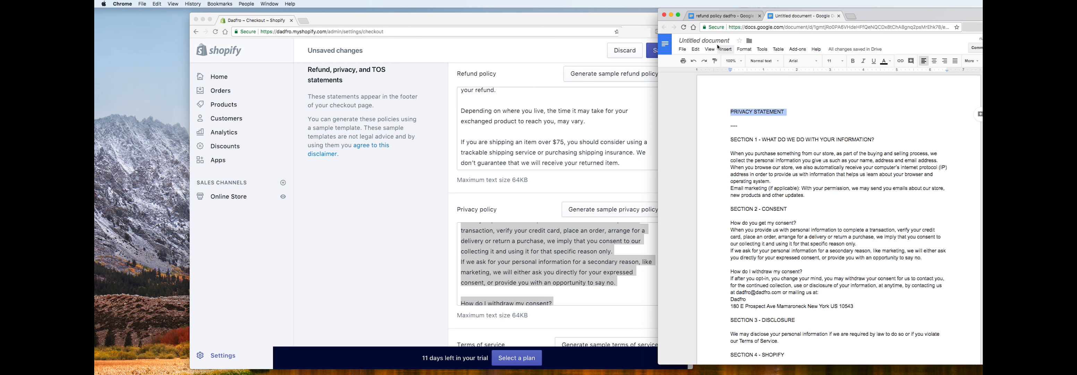
{"action": "left_click", "coordinate": [711, 41]}
{"action": "left_click", "coordinate": [728, 124]}
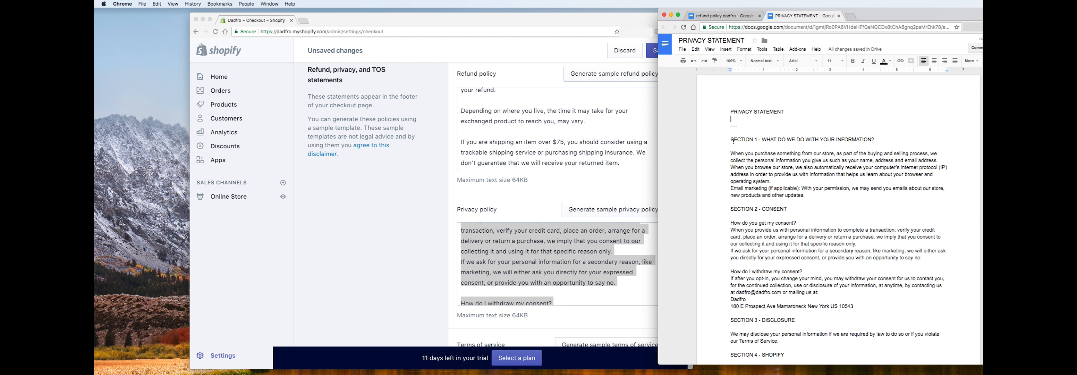
Copy the whole PRIVACY STATEMENT document back over the privacy policy in the Shopify checkout settings.
{"action": "scroll", "coordinate": [736, 147], "scroll_direction": "down", "scroll_amount": 15}
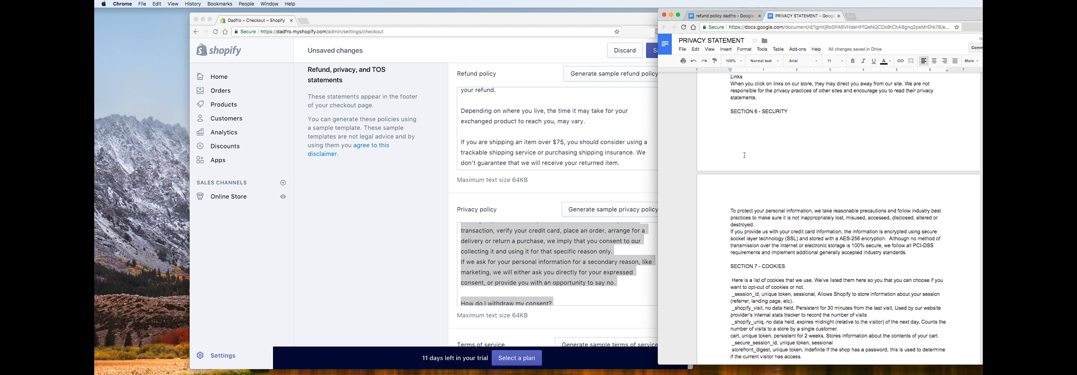
{"action": "key", "text": "super+a"}
{"action": "key", "text": "super+c"}
{"action": "left_click", "coordinate": [556, 263]}
{"action": "key", "text": "super+a"}
{"action": "key", "text": "super+v"}
Copy the terms of service text into a document titled TERMS OF SERVICE, and save the checkout settings.
{"action": "scroll", "coordinate": [451, 241], "scroll_direction": "down", "scroll_amount": 5}
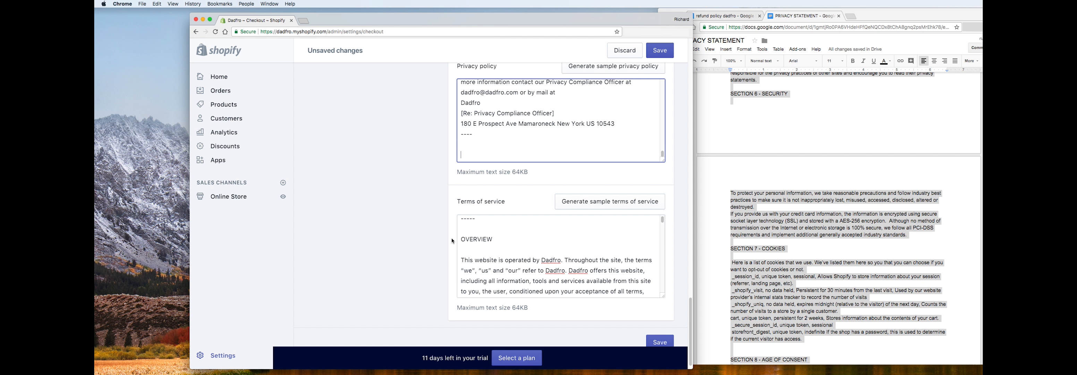
{"action": "left_click", "coordinate": [523, 220]}
{"action": "key", "text": "super+a"}
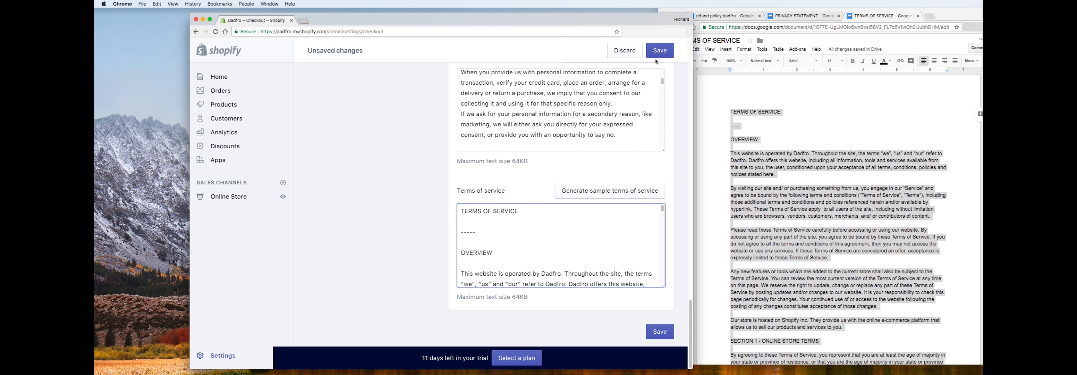
{"action": "left_click", "coordinate": [660, 50]}
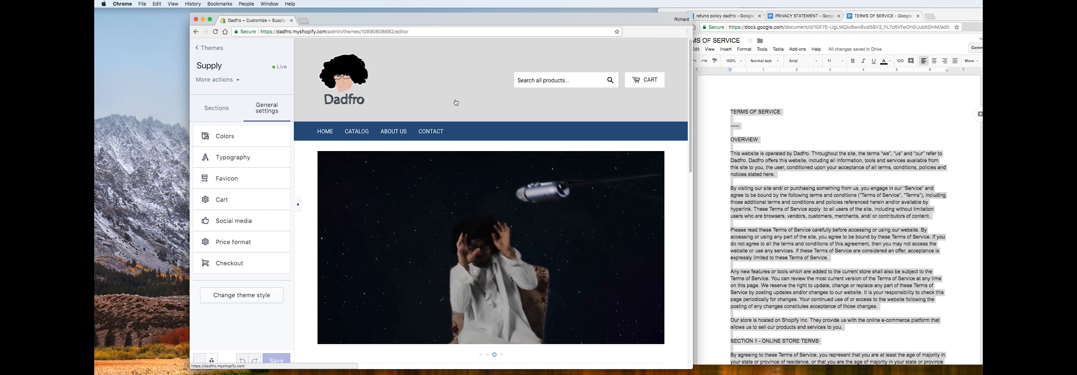
In the store preview, take the Dadfro River Adventure Poster from the catalog through the cart to checkout to examine the policy links.
{"action": "left_click", "coordinate": [357, 132]}
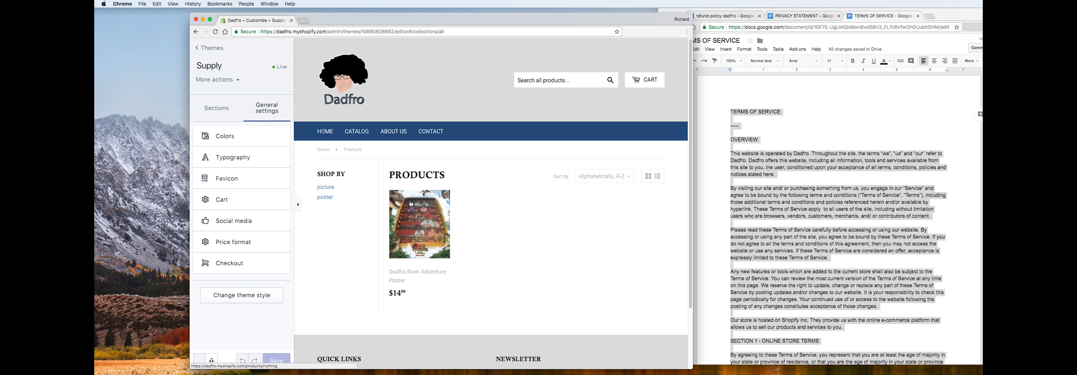
{"action": "left_click", "coordinate": [418, 233]}
{"action": "left_click", "coordinate": [490, 224]}
{"action": "left_click", "coordinate": [643, 264]}
{"action": "left_click_drag", "start_coordinate": [419, 20], "coordinate": [416, 15]}
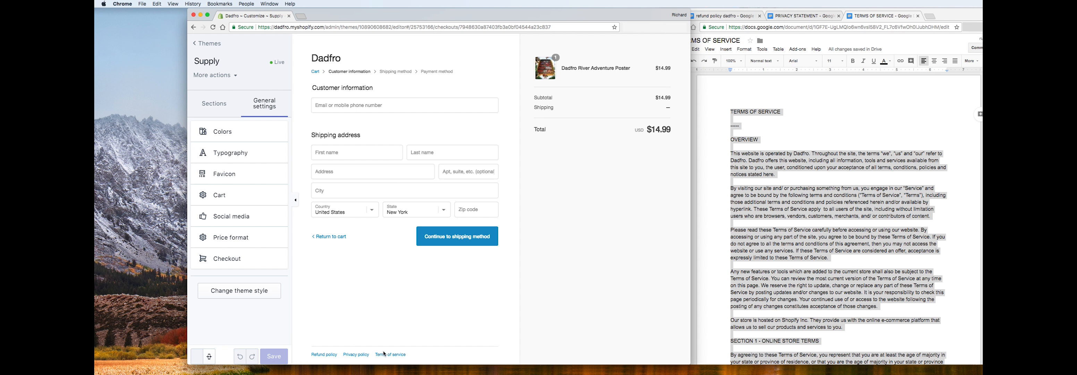
Examine the full terms of service from the checkout page's policy links, through to the contact information section, and close it.
{"action": "left_click", "coordinate": [385, 355]}
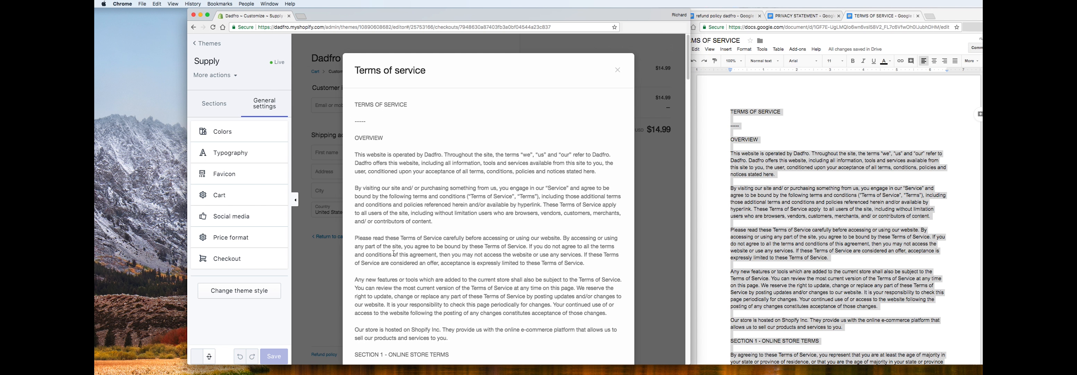
{"action": "scroll", "coordinate": [393, 254], "scroll_direction": "down", "scroll_amount": 20}
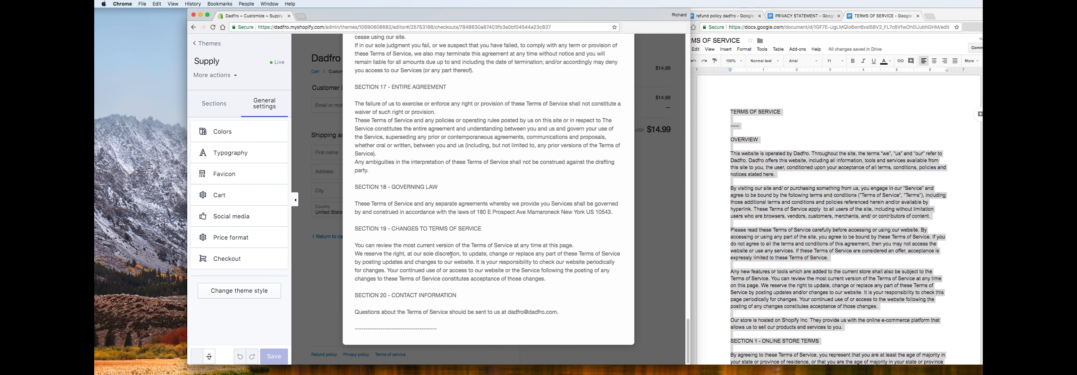
{"action": "scroll", "coordinate": [452, 254], "scroll_direction": "up", "scroll_amount": 20}
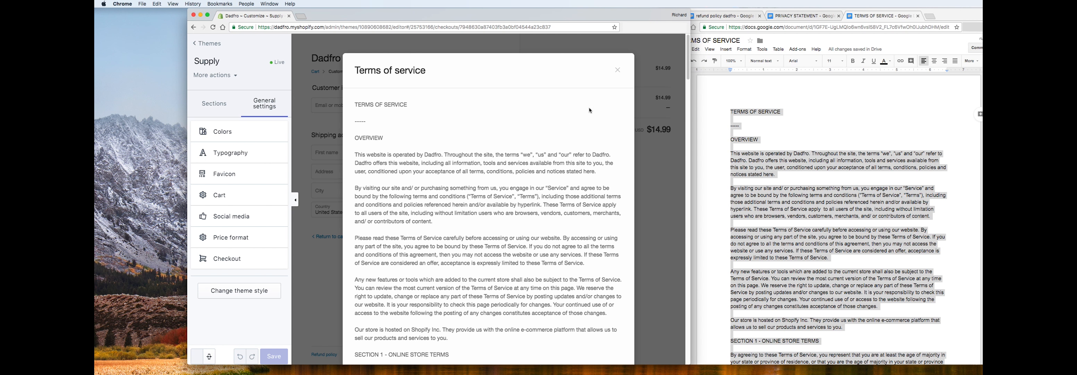
{"action": "left_click", "coordinate": [617, 70]}
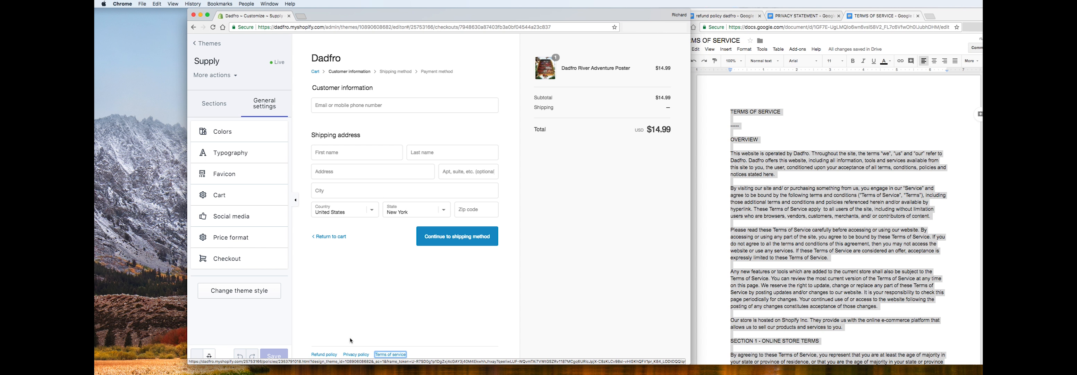
Return from checkout to the cart, go to the store footer's Refund policy page and open that page for editing.
{"action": "left_click", "coordinate": [330, 236]}
{"action": "left_click", "coordinate": [331, 295]}
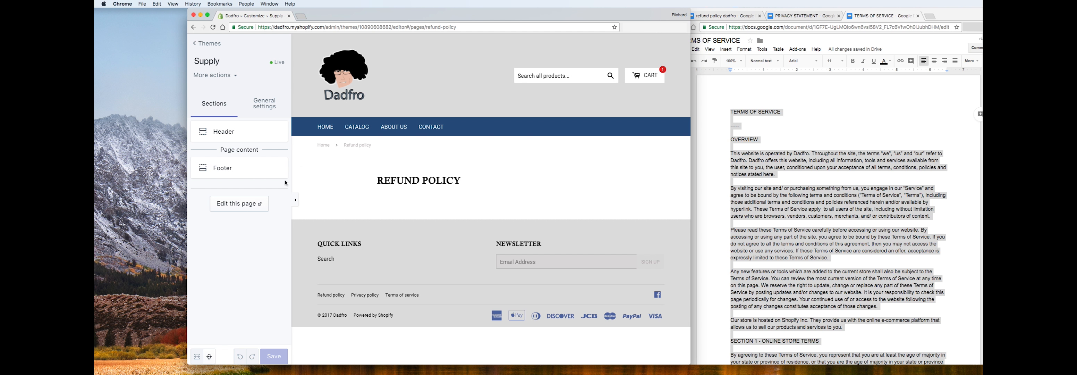
{"action": "left_click", "coordinate": [246, 205]}
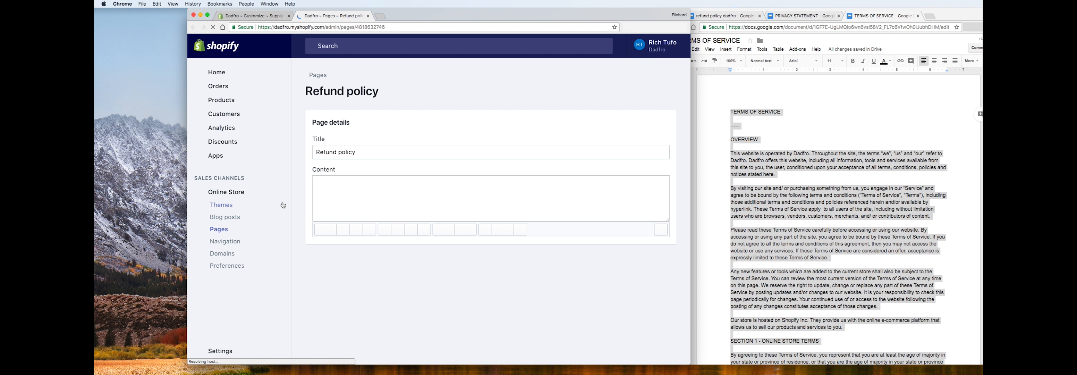
Copy the entire text of the refund policy dadfro document into the content of the Refund policy page.
{"action": "left_click", "coordinate": [726, 16]}
{"action": "key", "text": "super+a"}
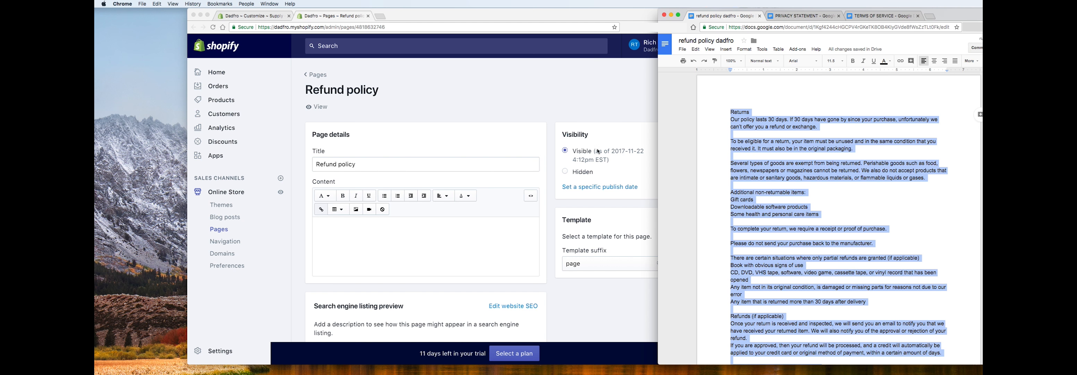
{"action": "left_click", "coordinate": [419, 228]}
{"action": "left_click", "coordinate": [407, 228]}
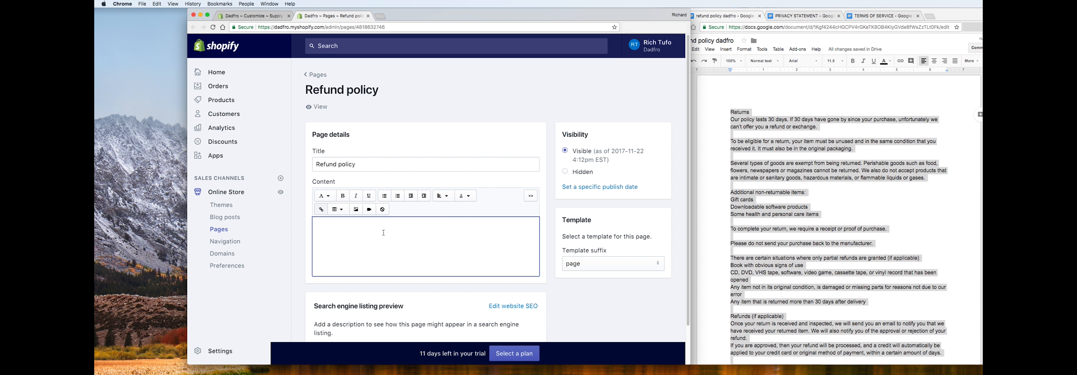
{"action": "key", "text": "super+v"}
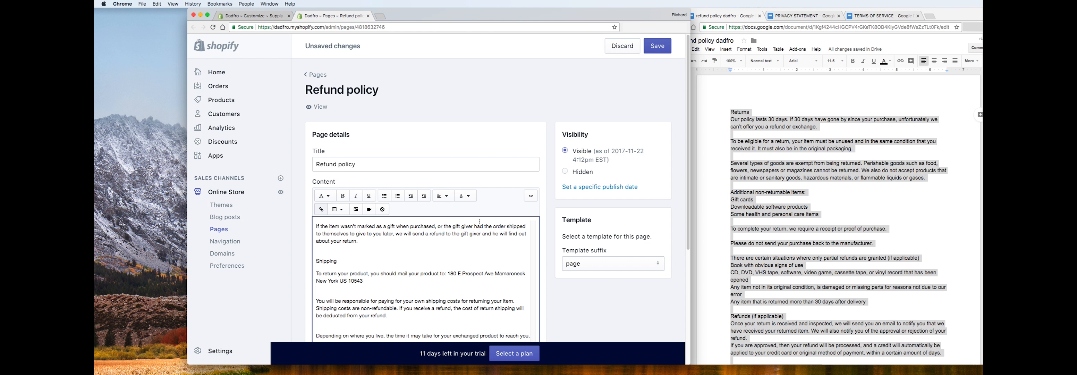
{"action": "scroll", "coordinate": [480, 222], "scroll_direction": "down", "scroll_amount": 5}
{"action": "left_click", "coordinate": [883, 16]}
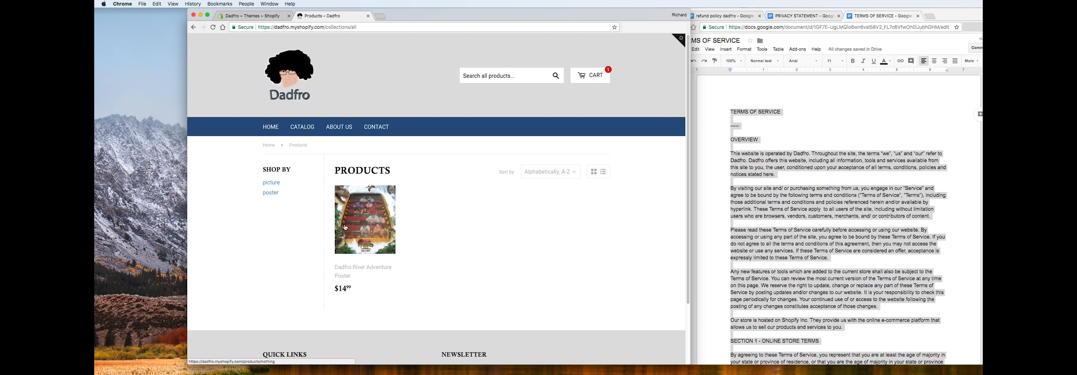